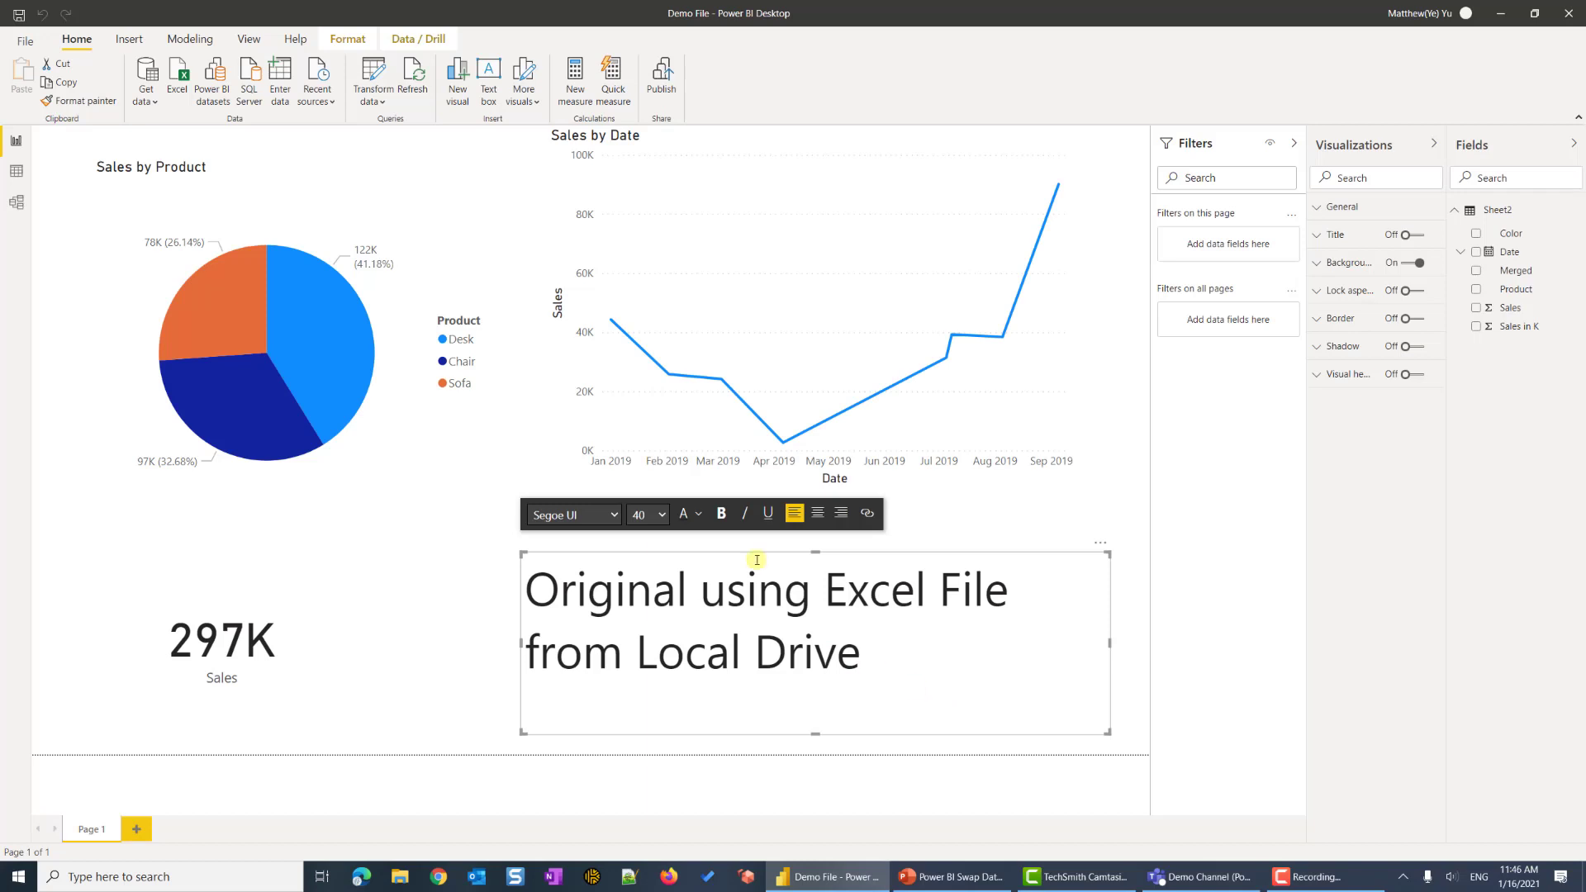
left_click(372, 99)
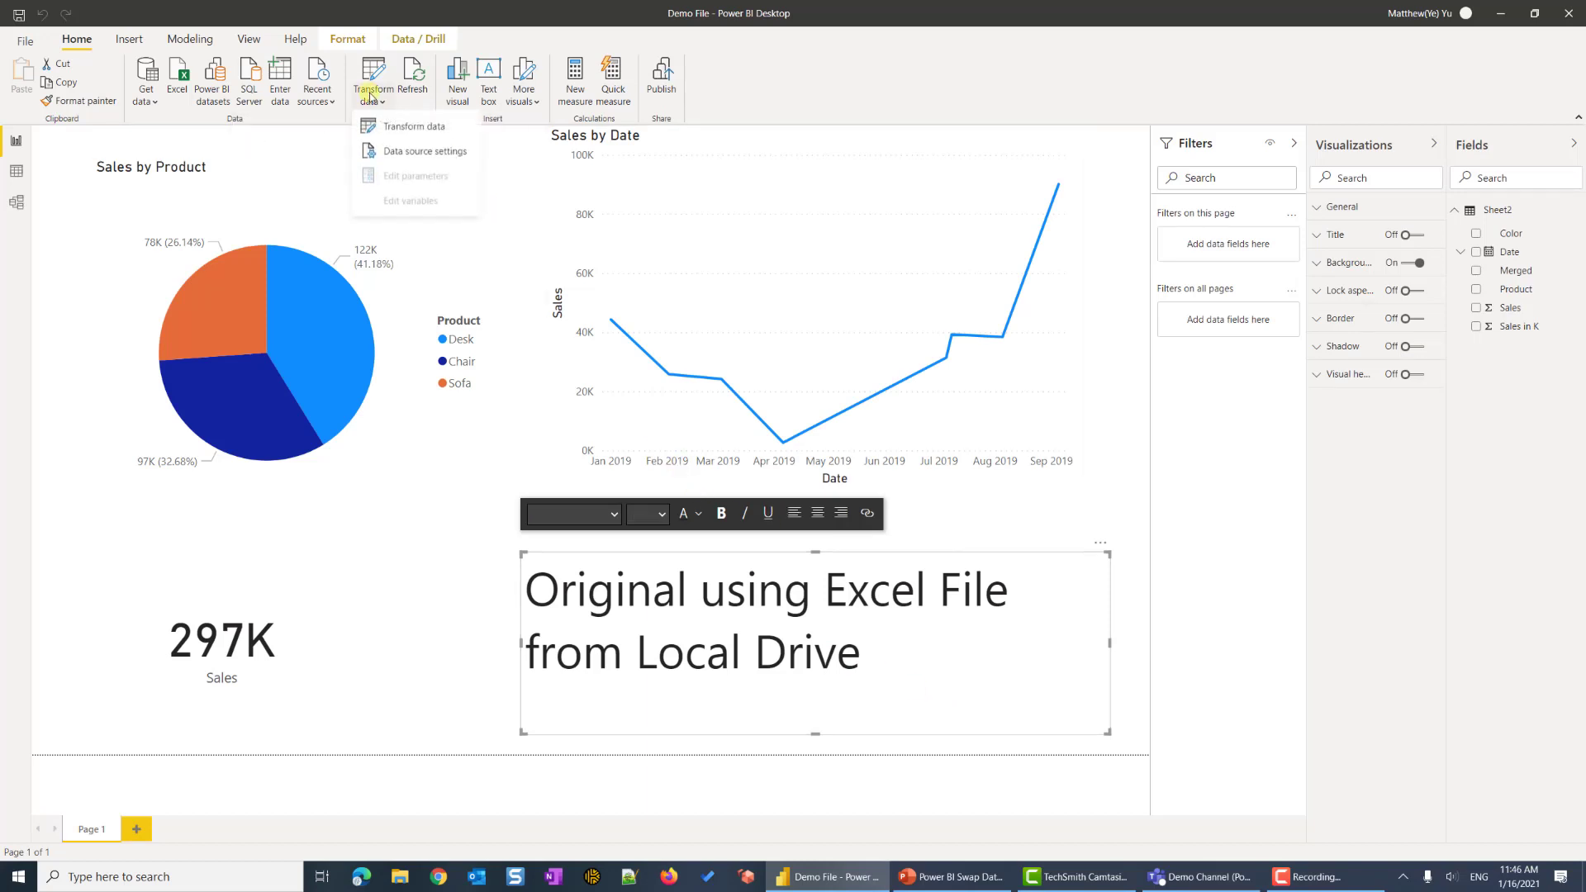
left_click(429, 165)
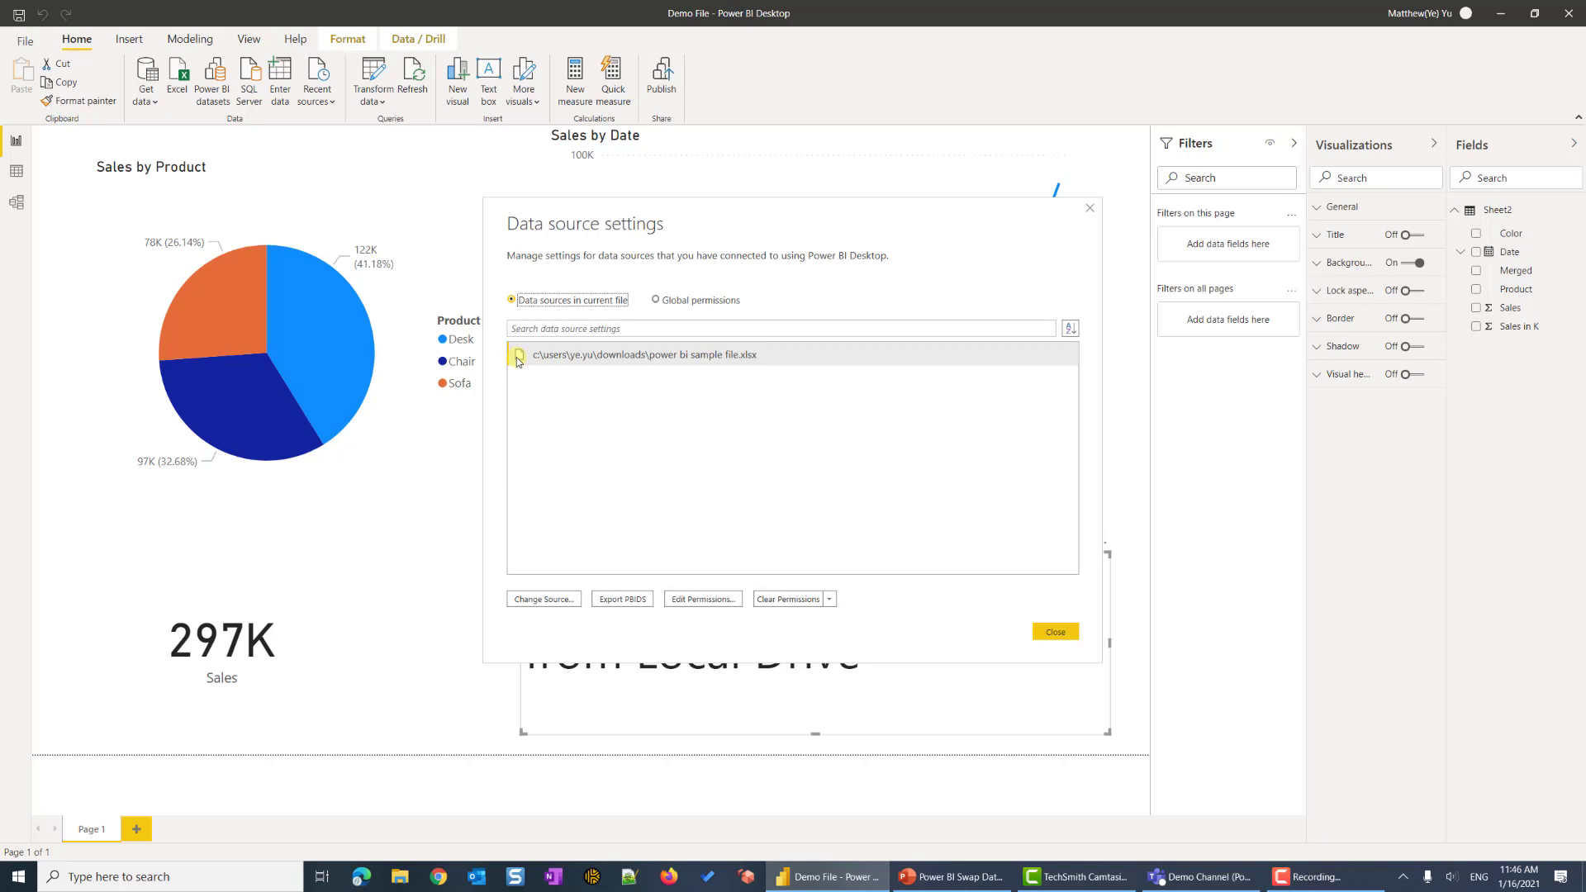
left_click(1070, 635)
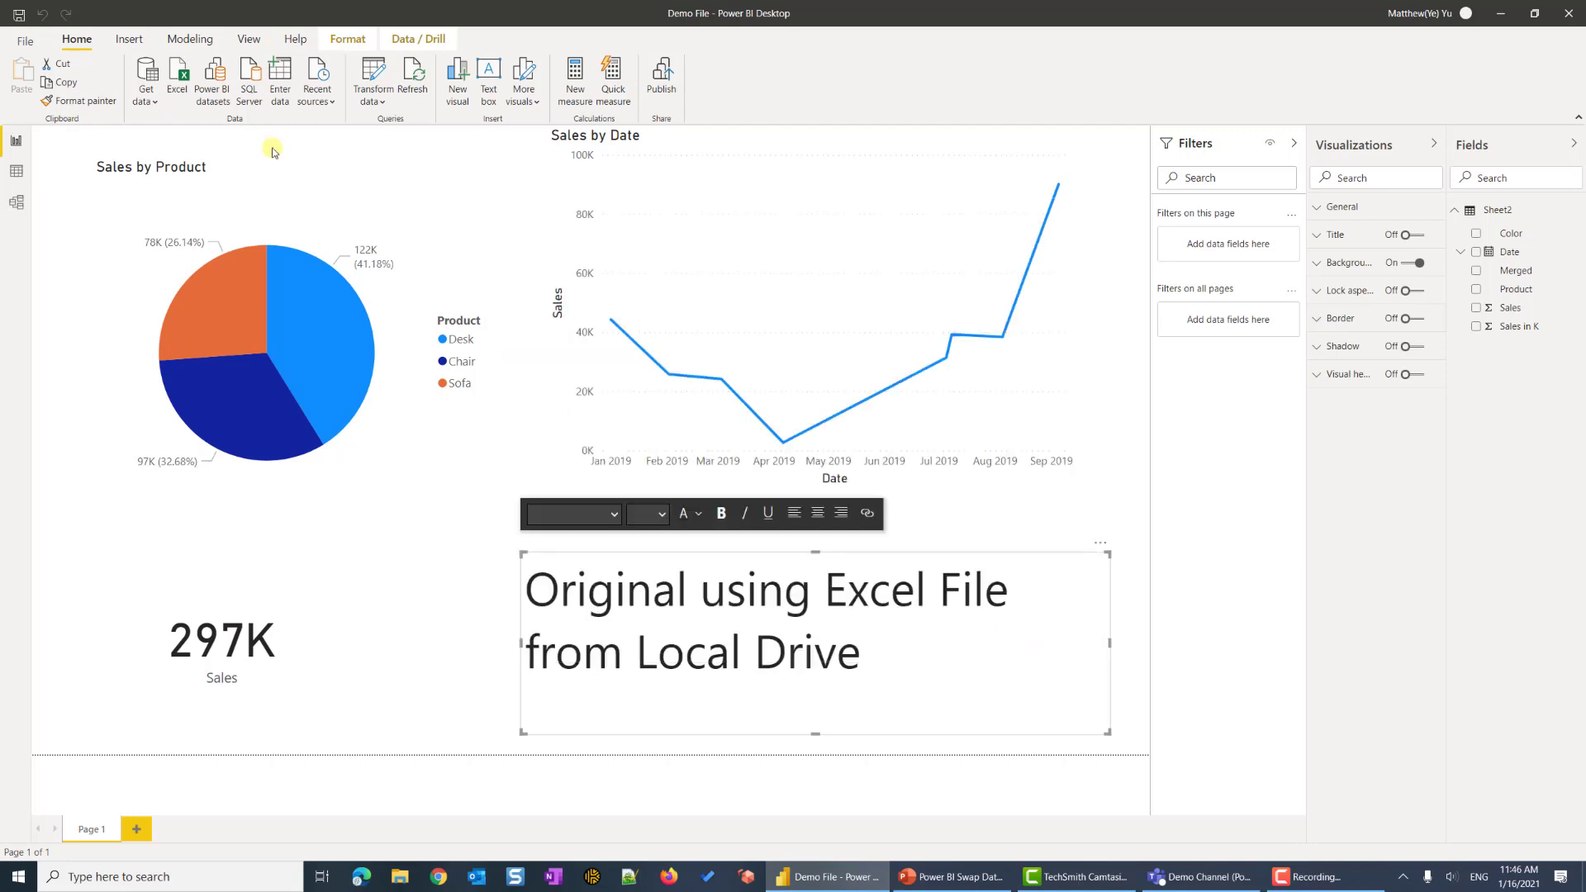
- Start a new blank report and choose Web as the data source
left_click(24, 42)
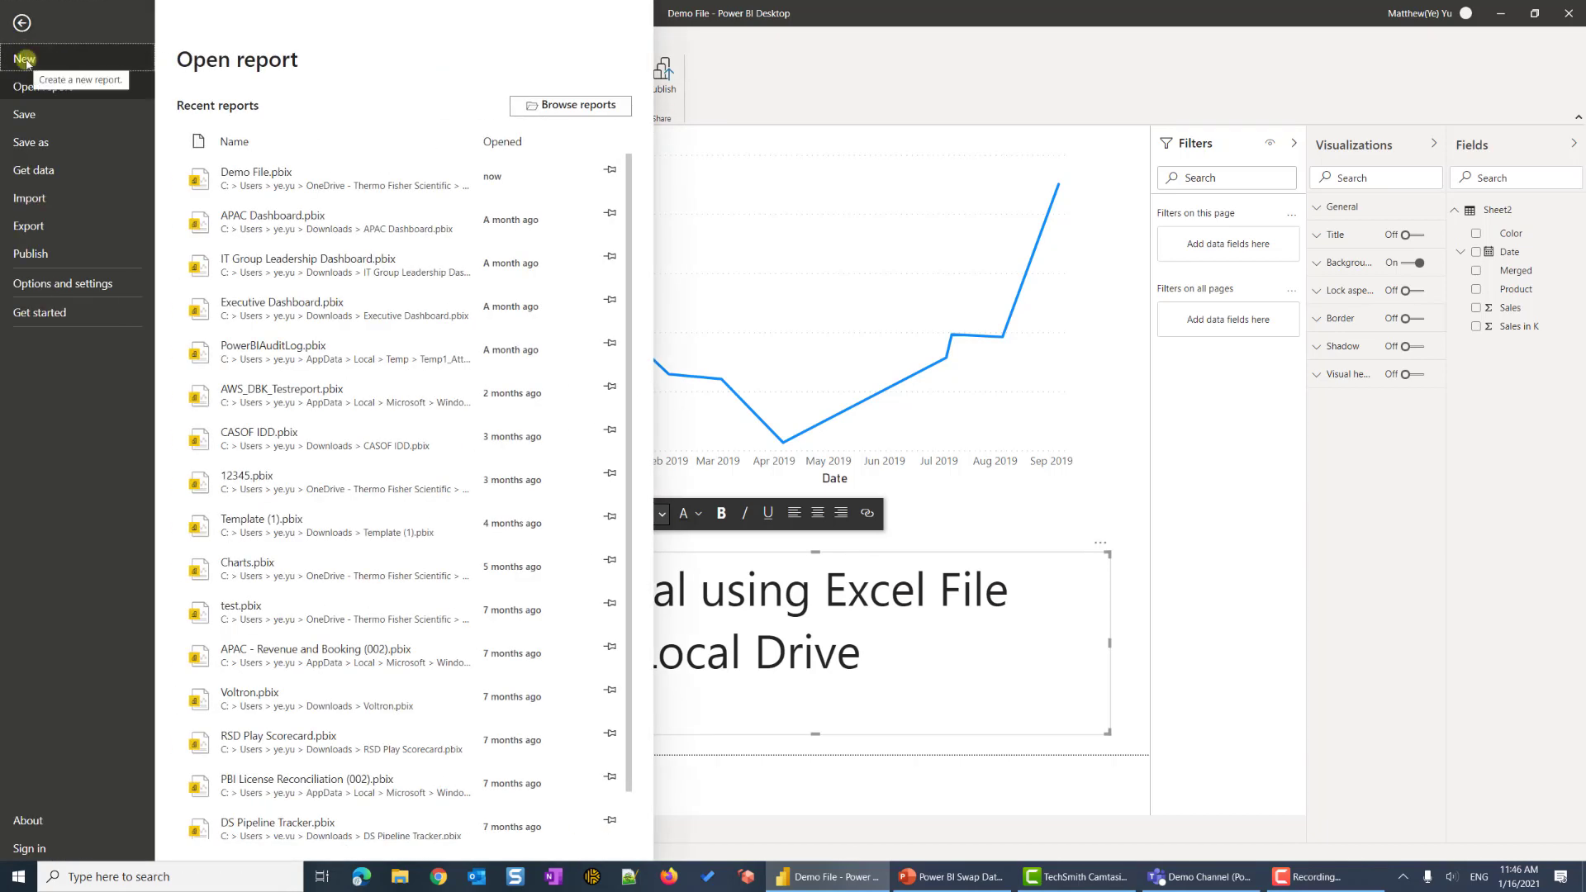
left_click(24, 59)
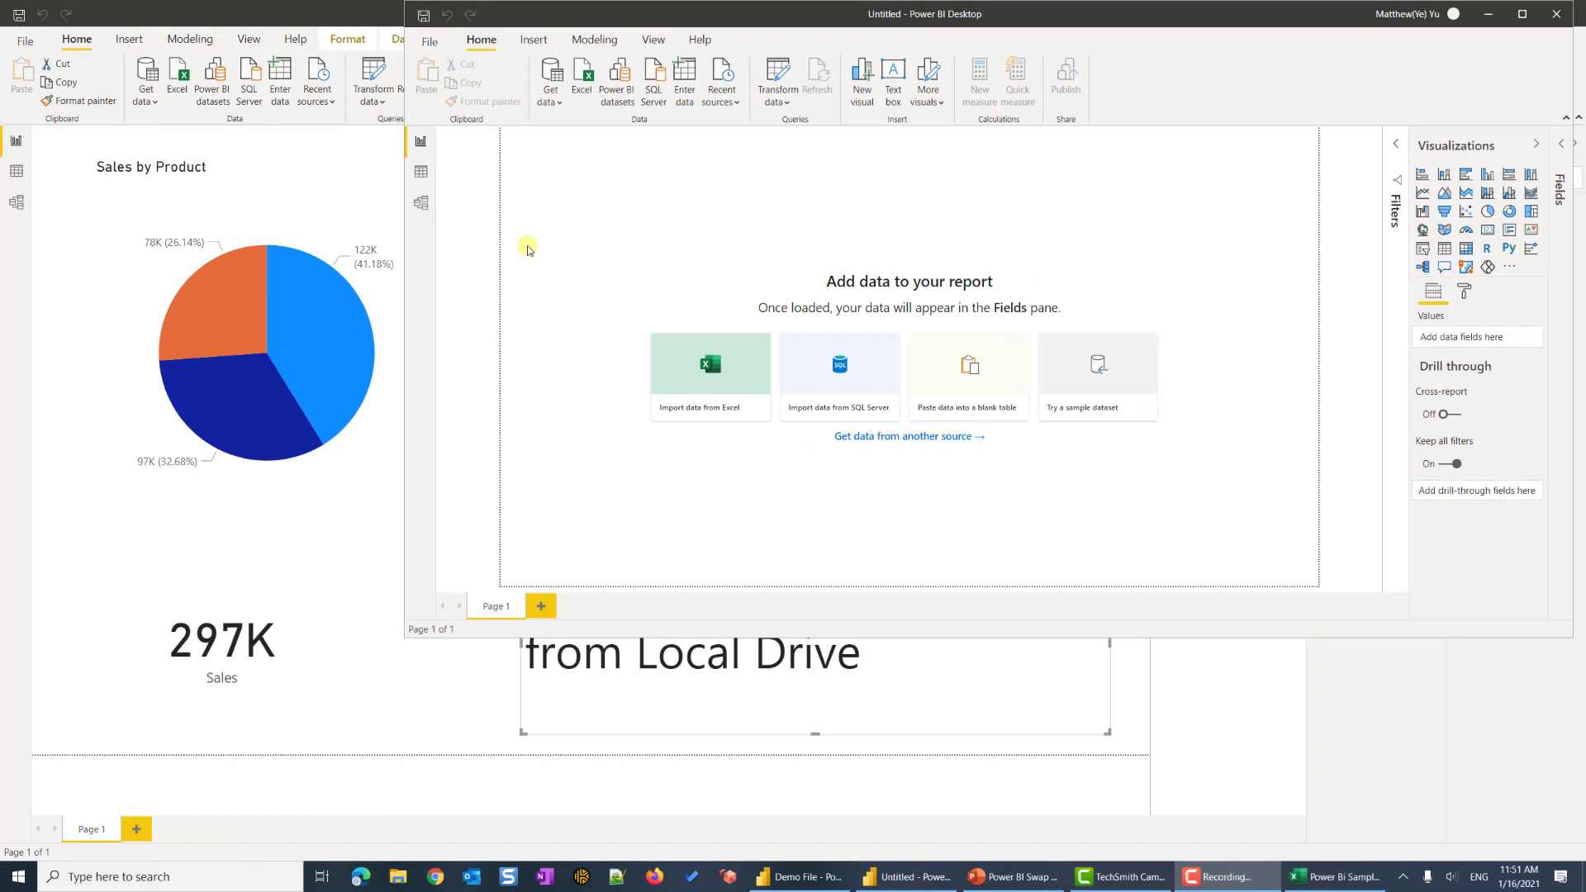
left_click(553, 102)
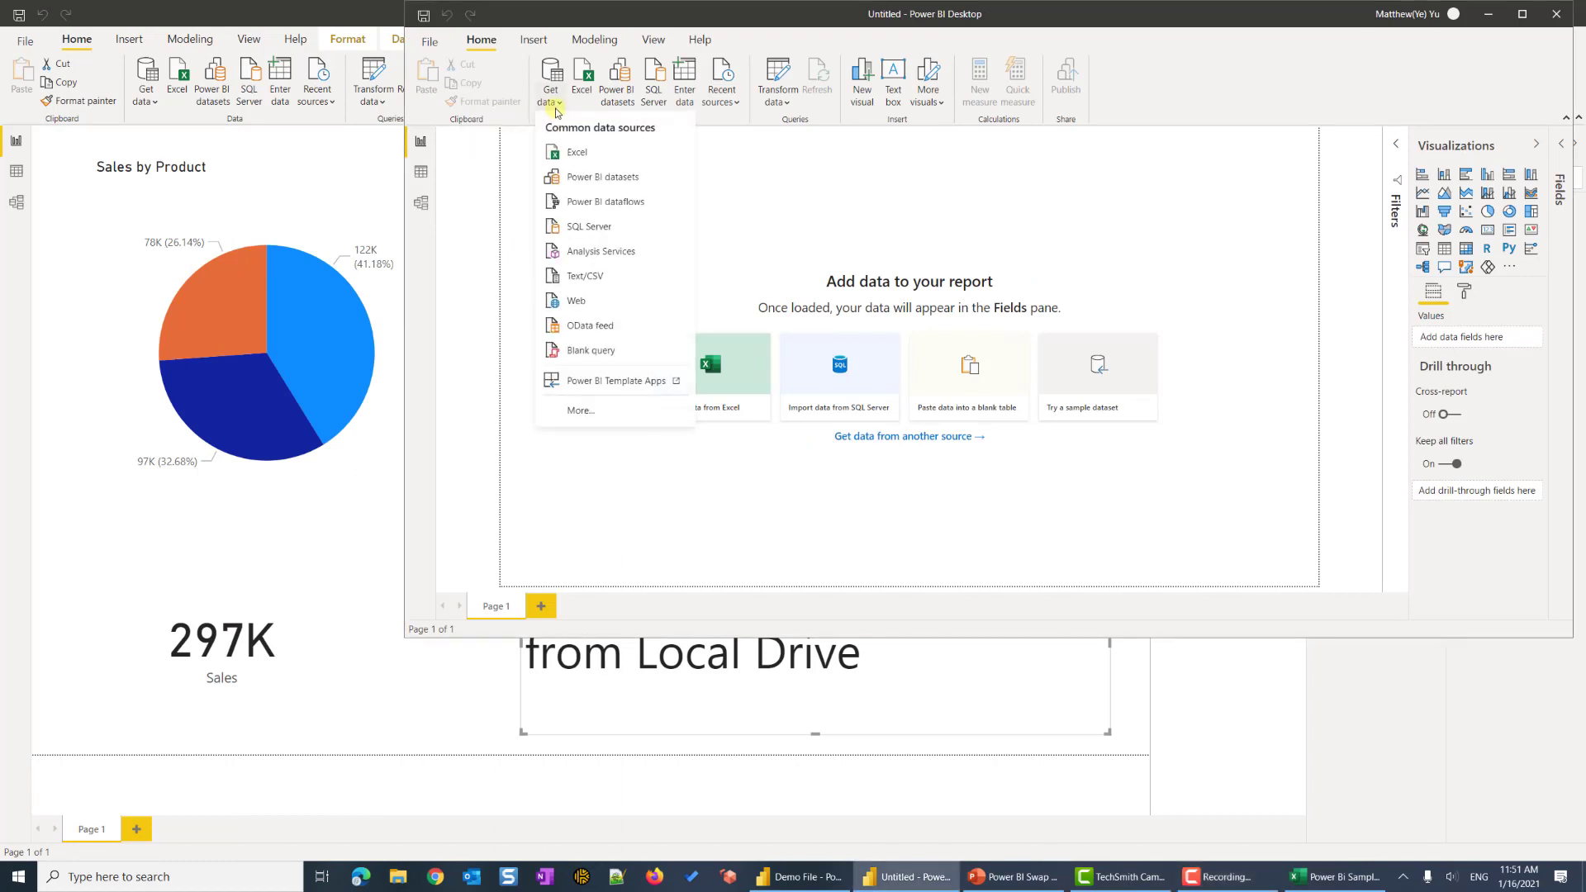
left_click(596, 303)
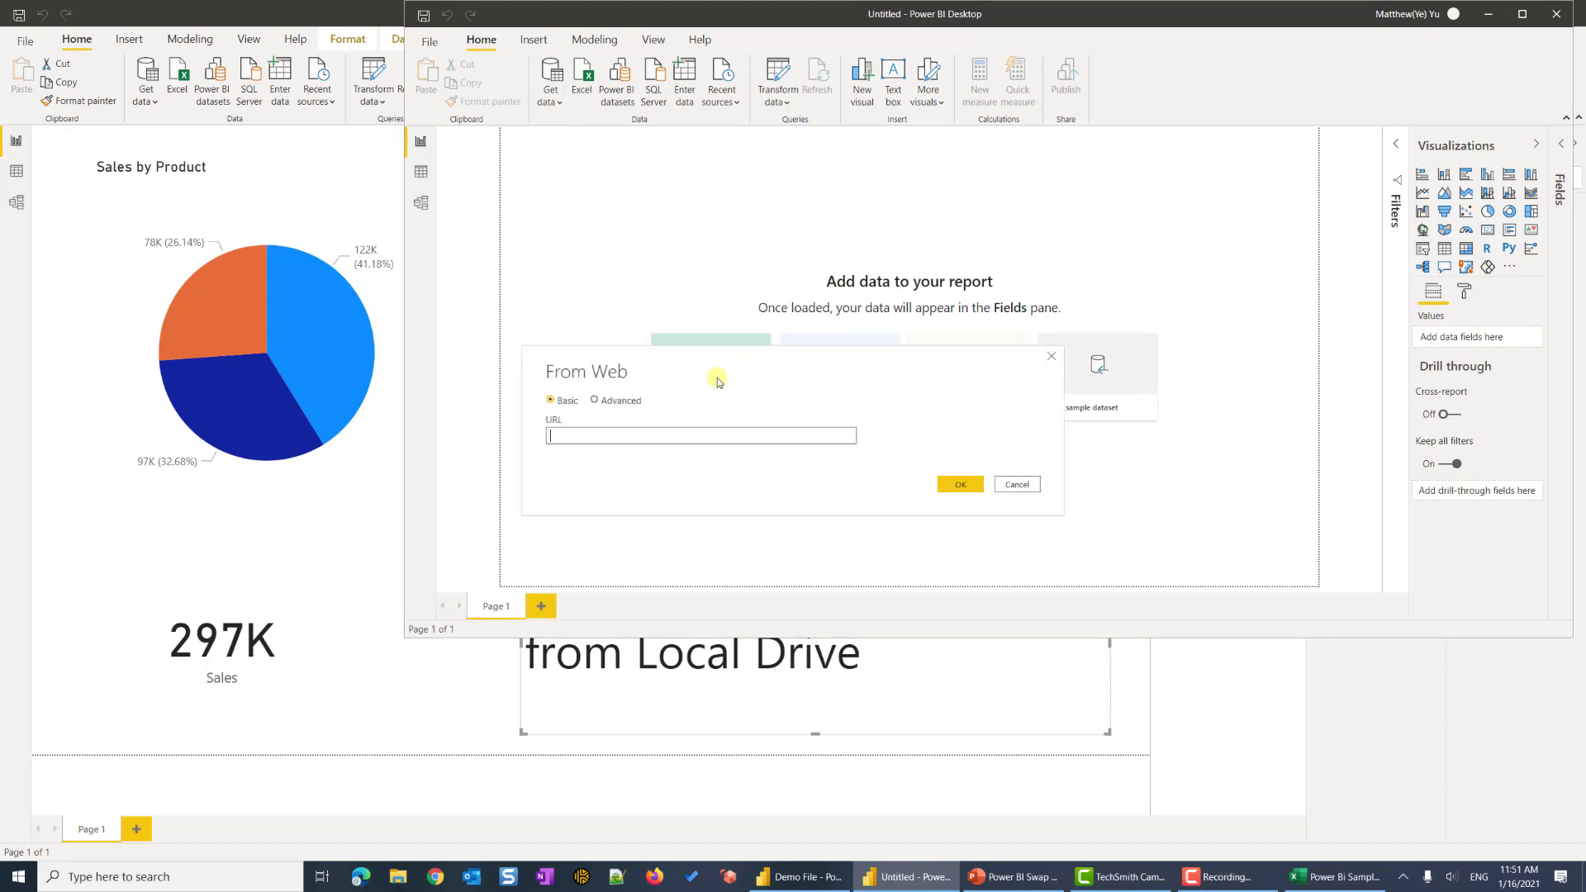
- Connect to the pasted SharePoint workbook address, minus ?web=1, and load Sheet2
key("ctrl+v")
key("BackSpace")
key("BackSpace")
key("BackSpace")
key("BackSpace")
key("BackSpace")
key("BackSpace")
key("Return")
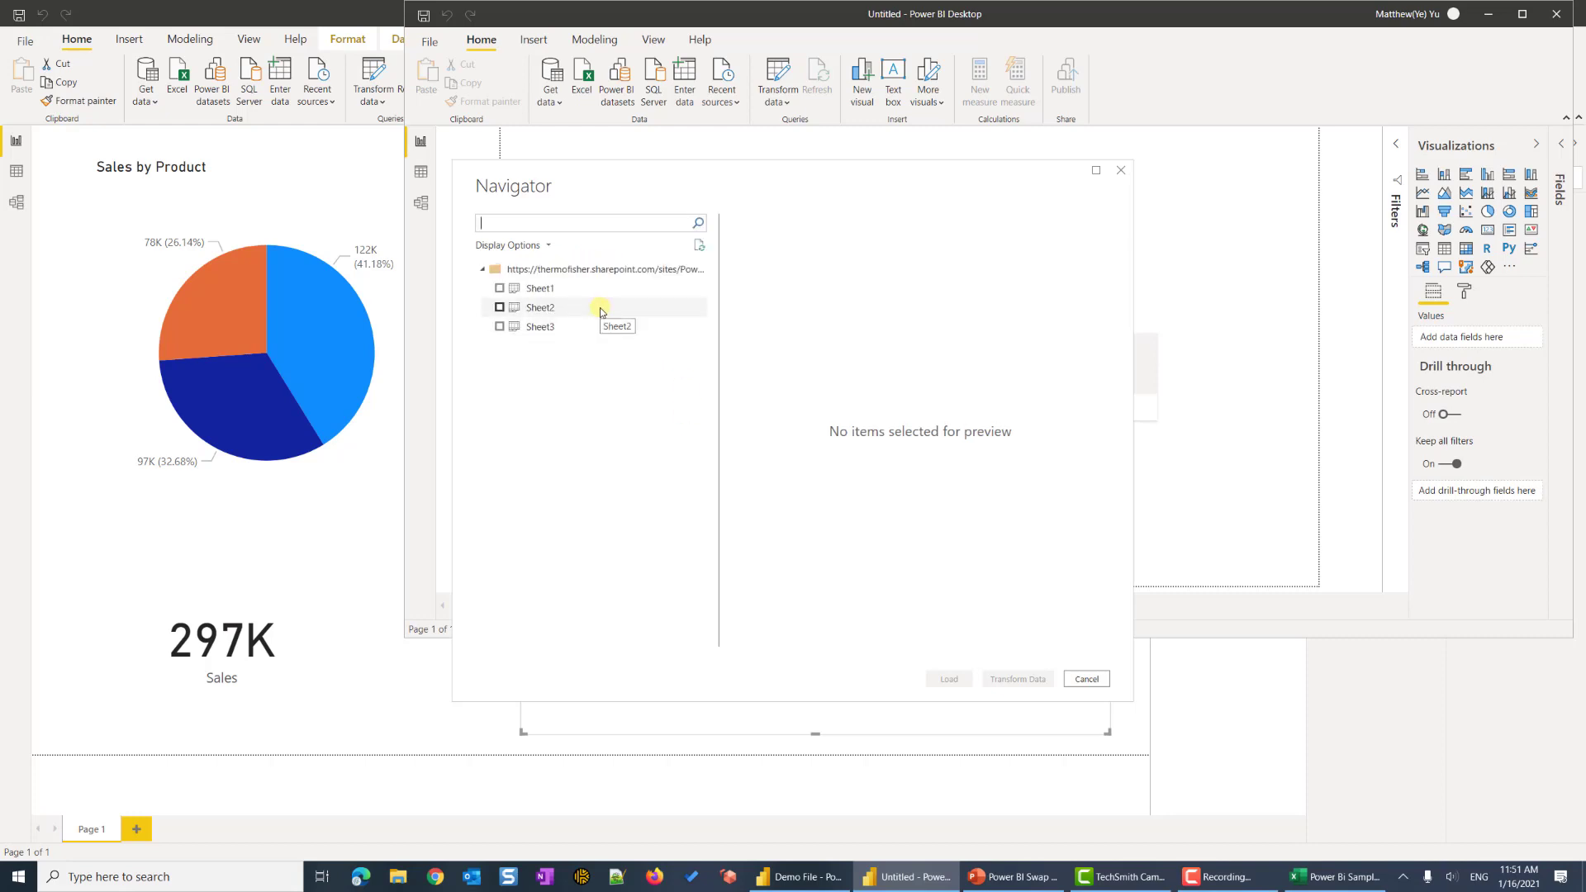
left_click(565, 314)
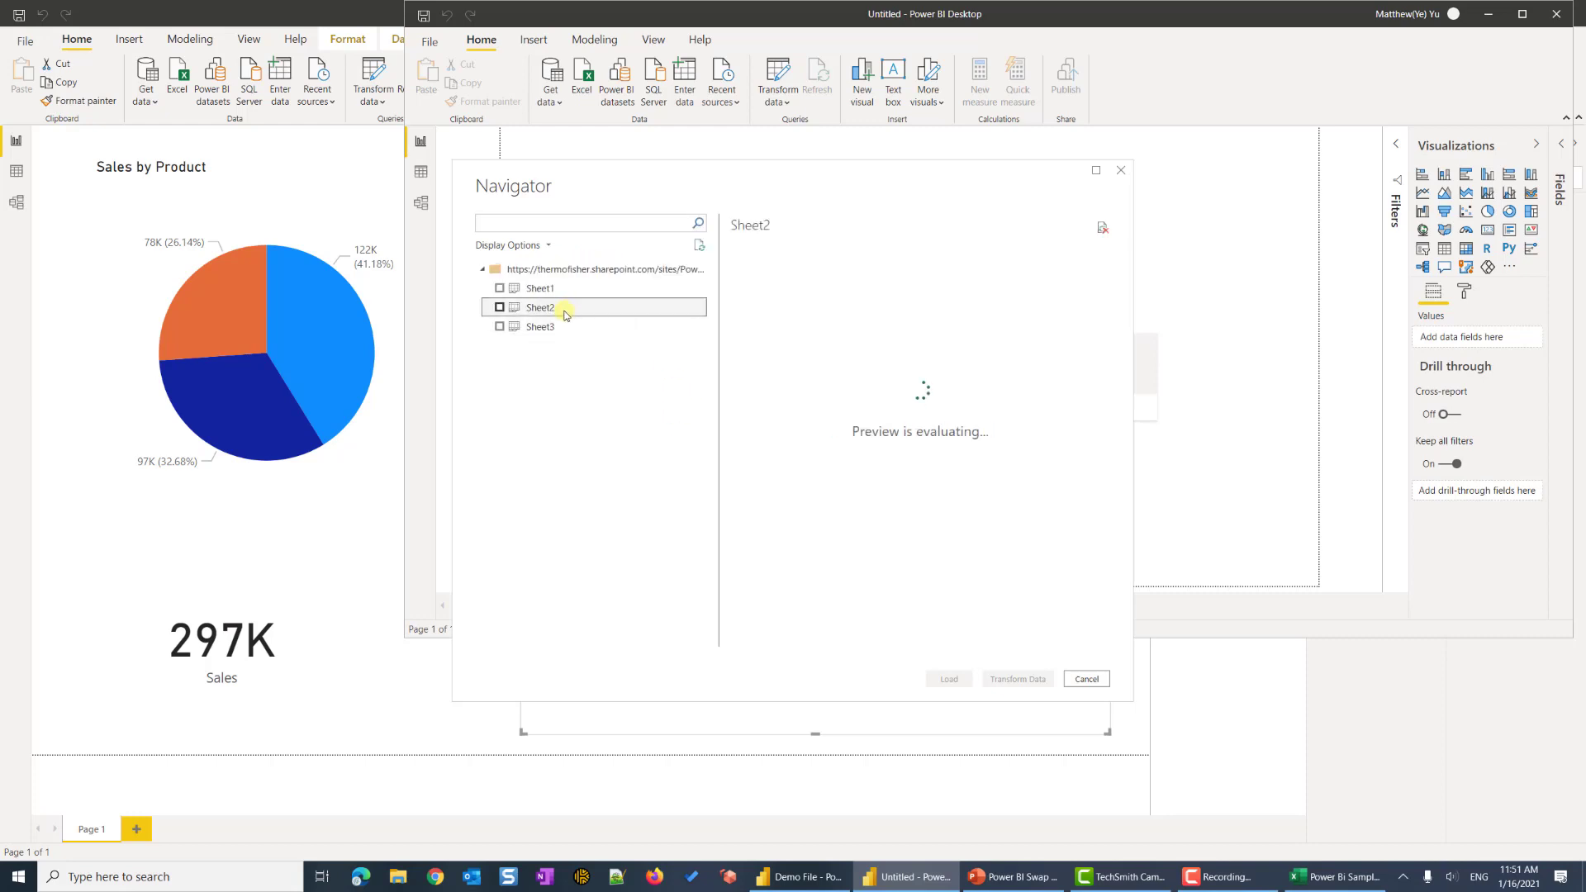
left_click(499, 309)
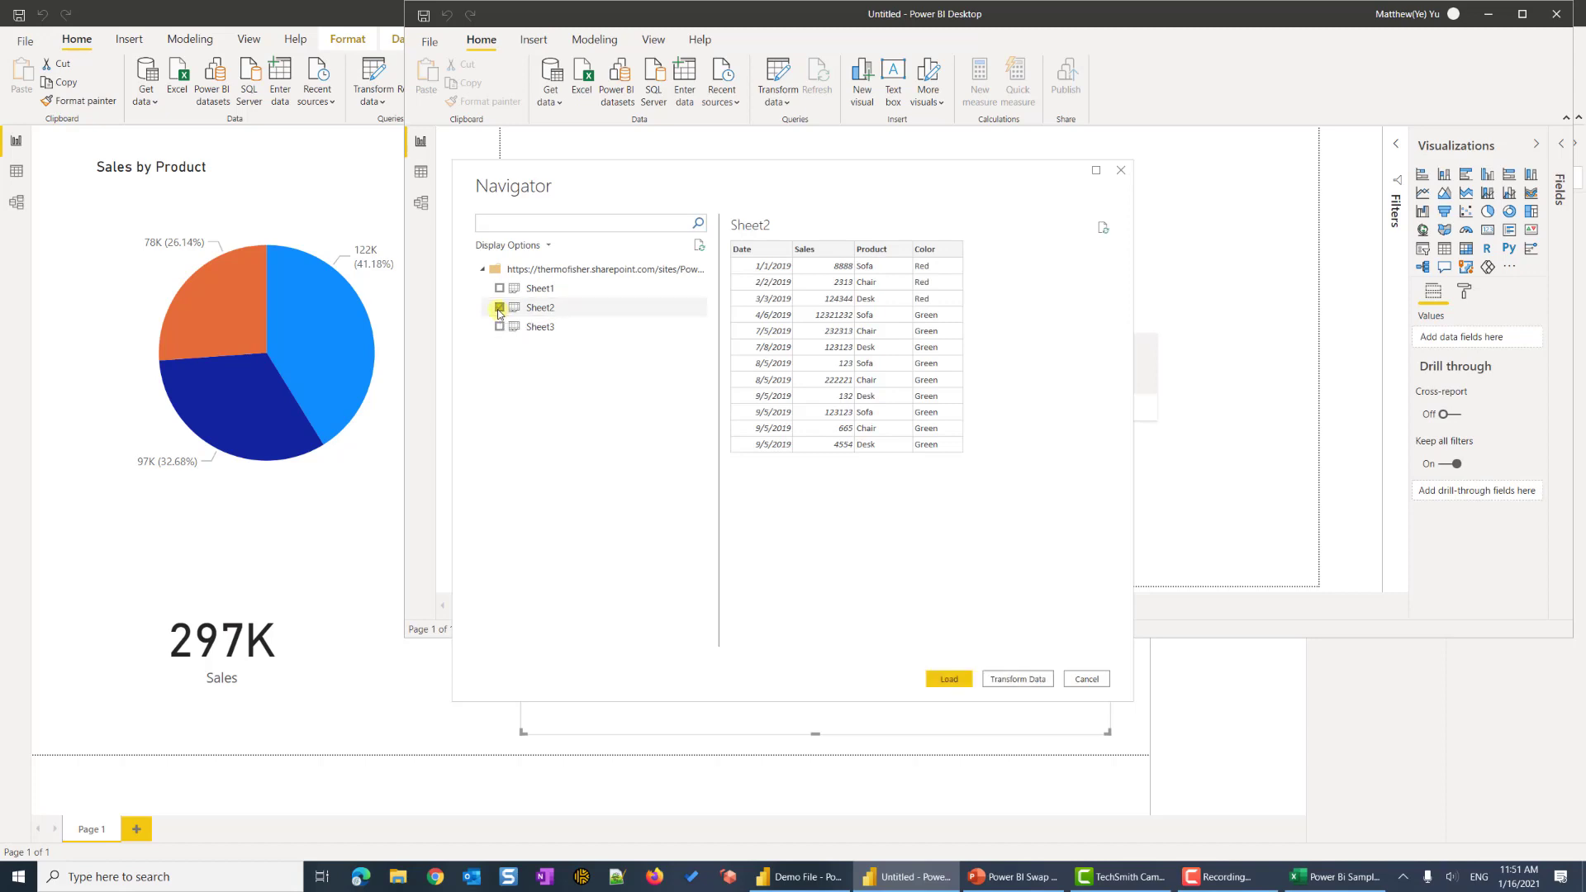
left_click(948, 679)
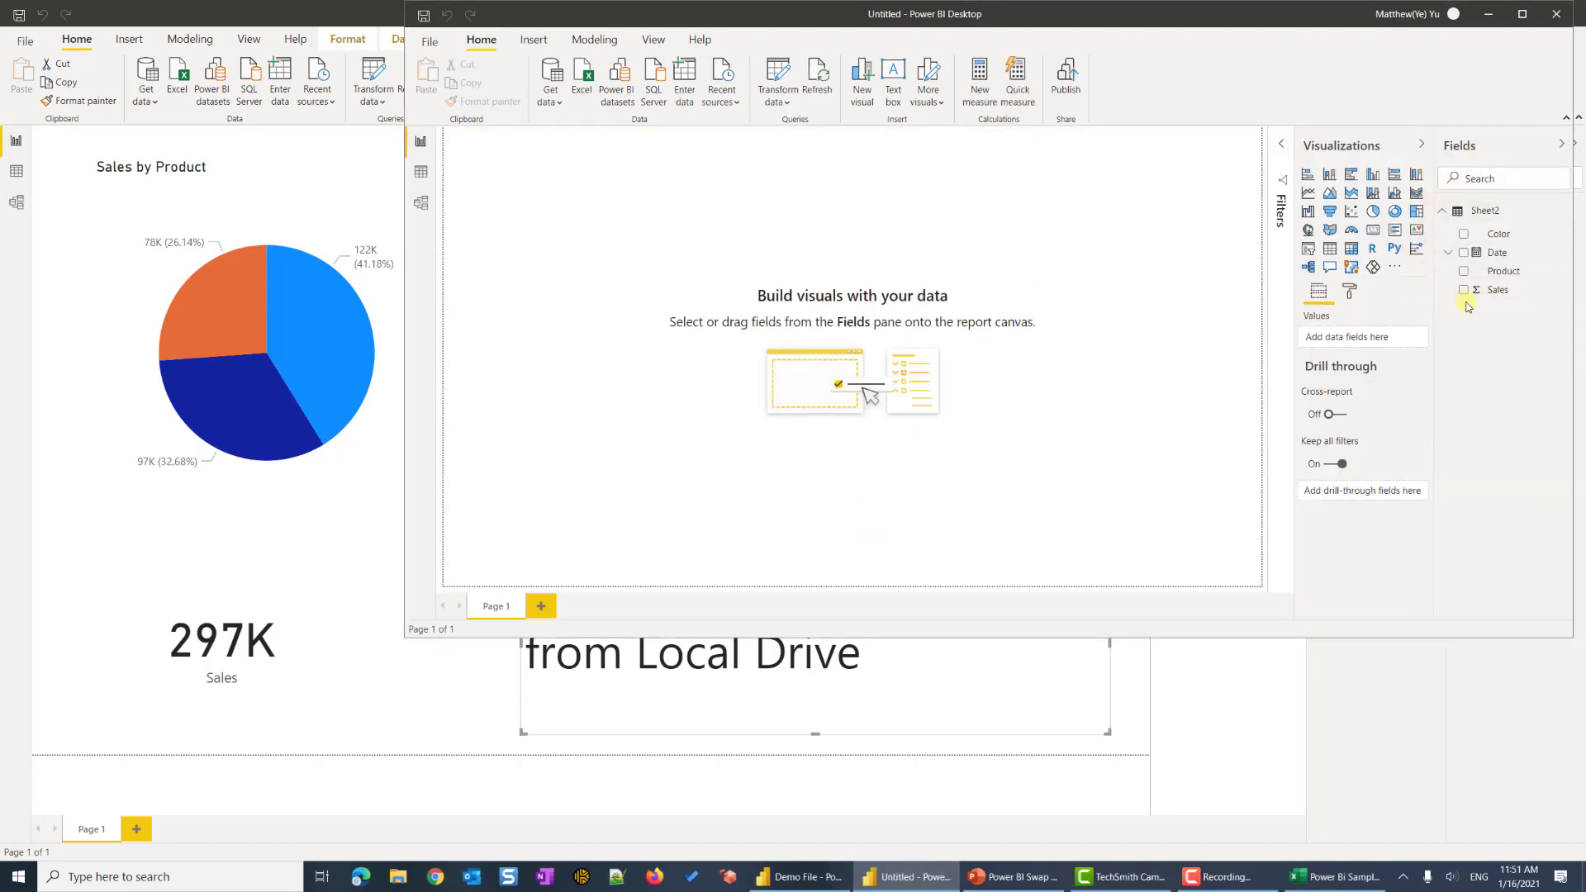
- In Sheet2's Advanced Editor, copy the let, Source and Sheet2_Sheet lines, then close it
left_click(787, 79)
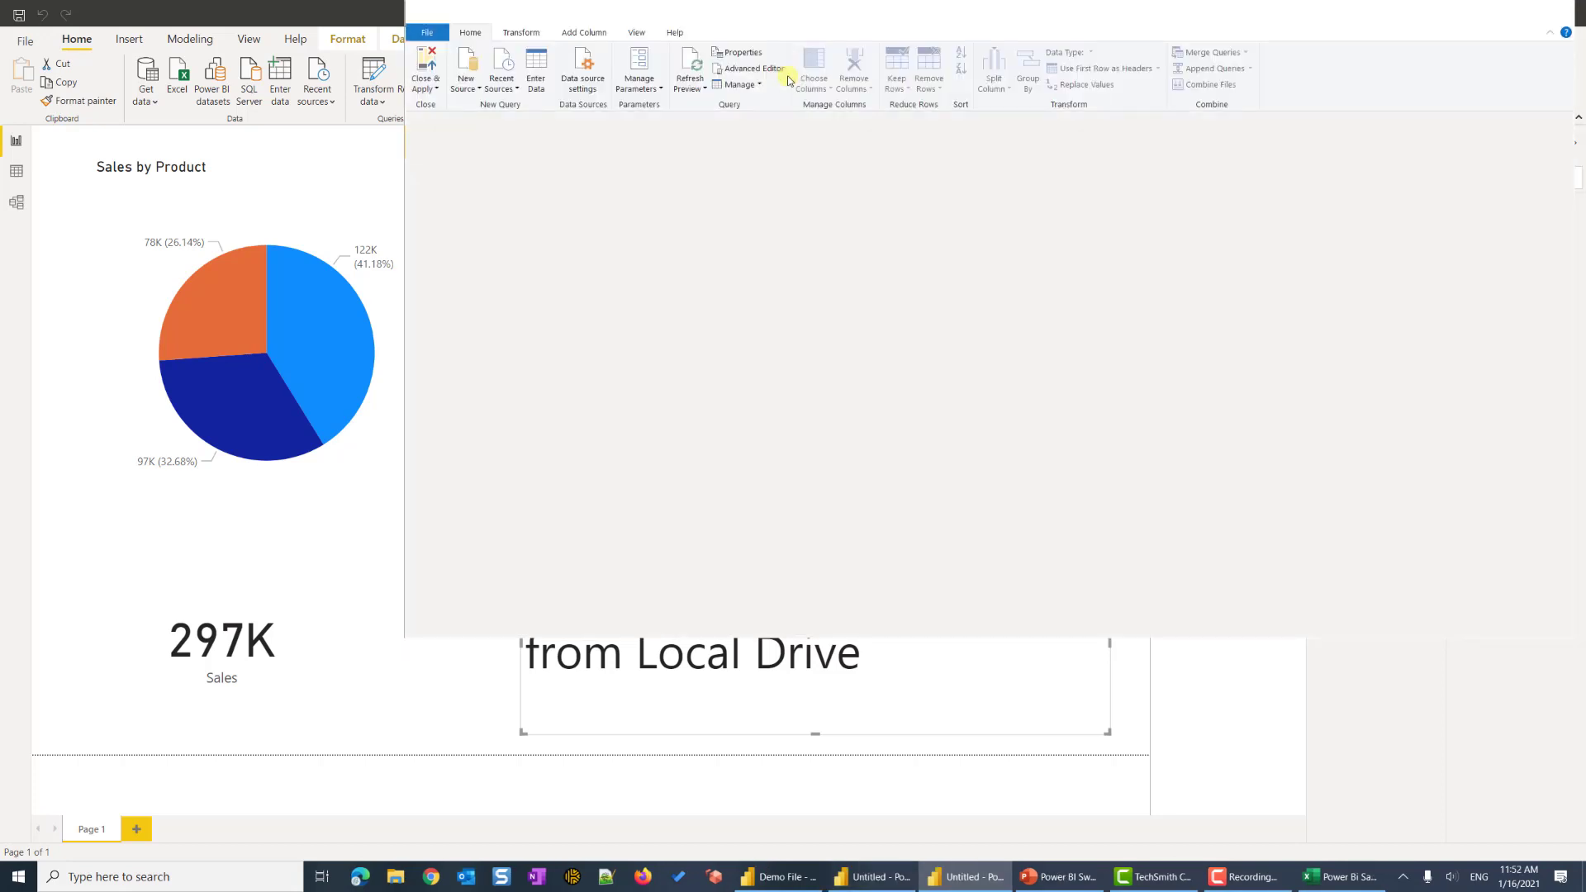
right_click(445, 162)
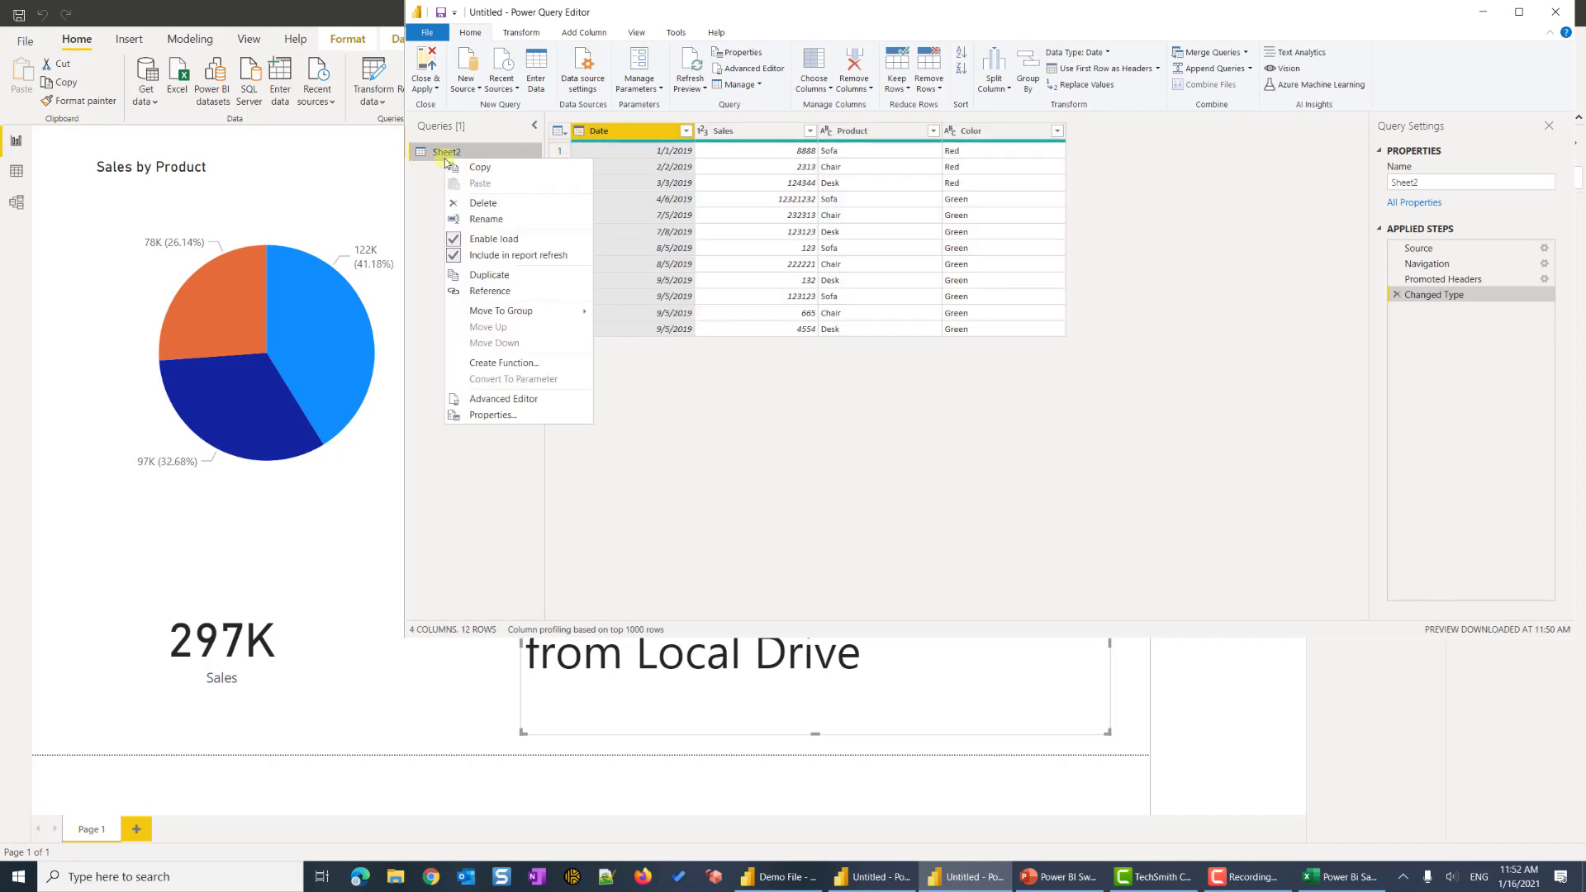
left_click(534, 405)
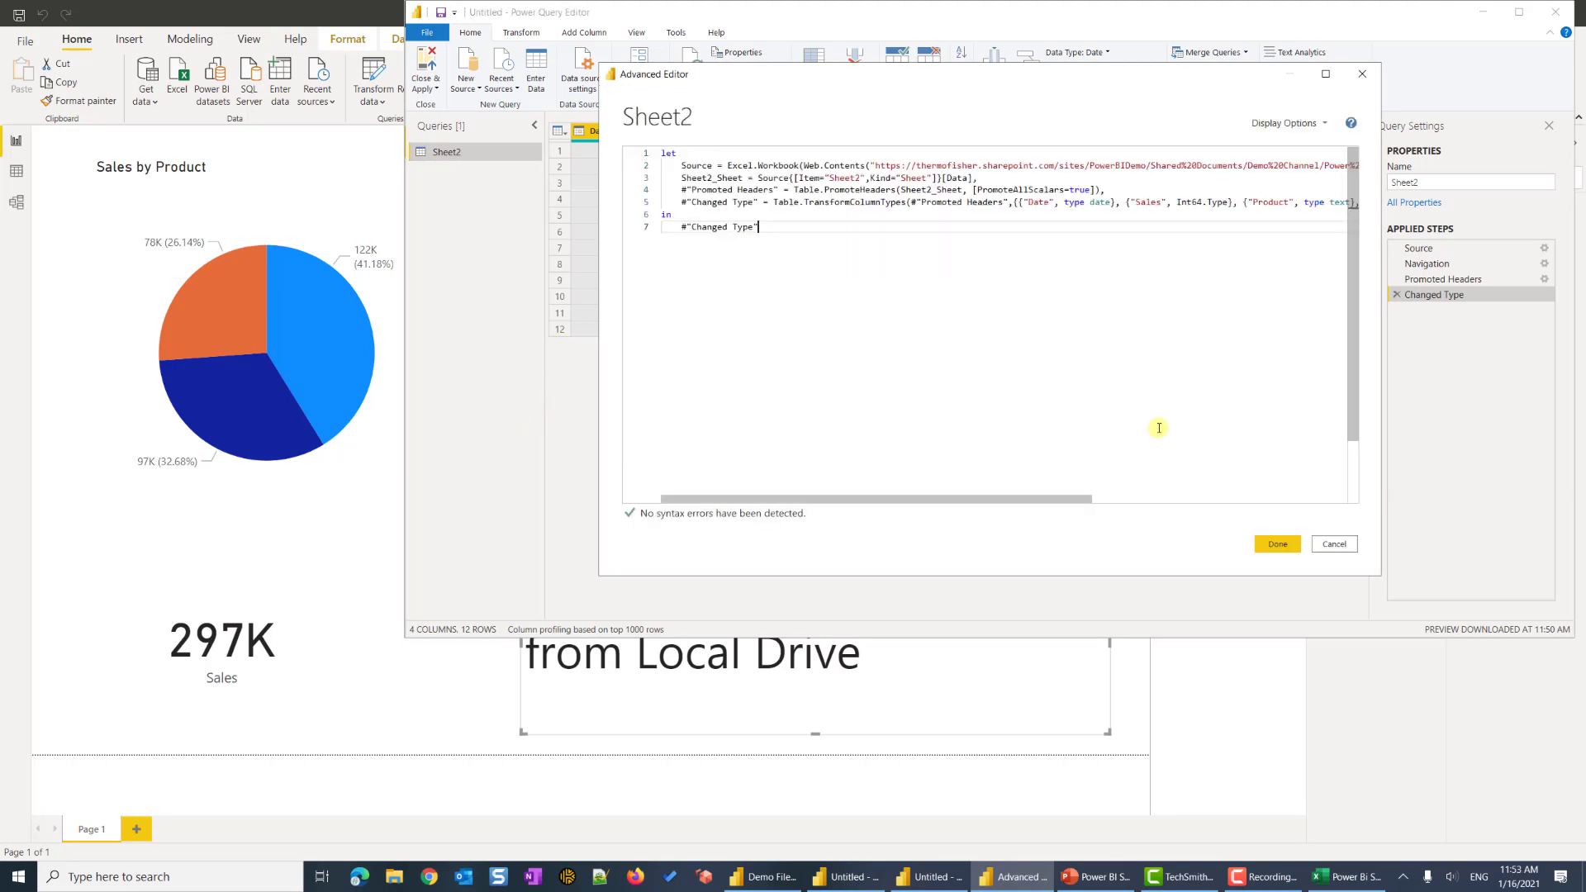
left_click(686, 188)
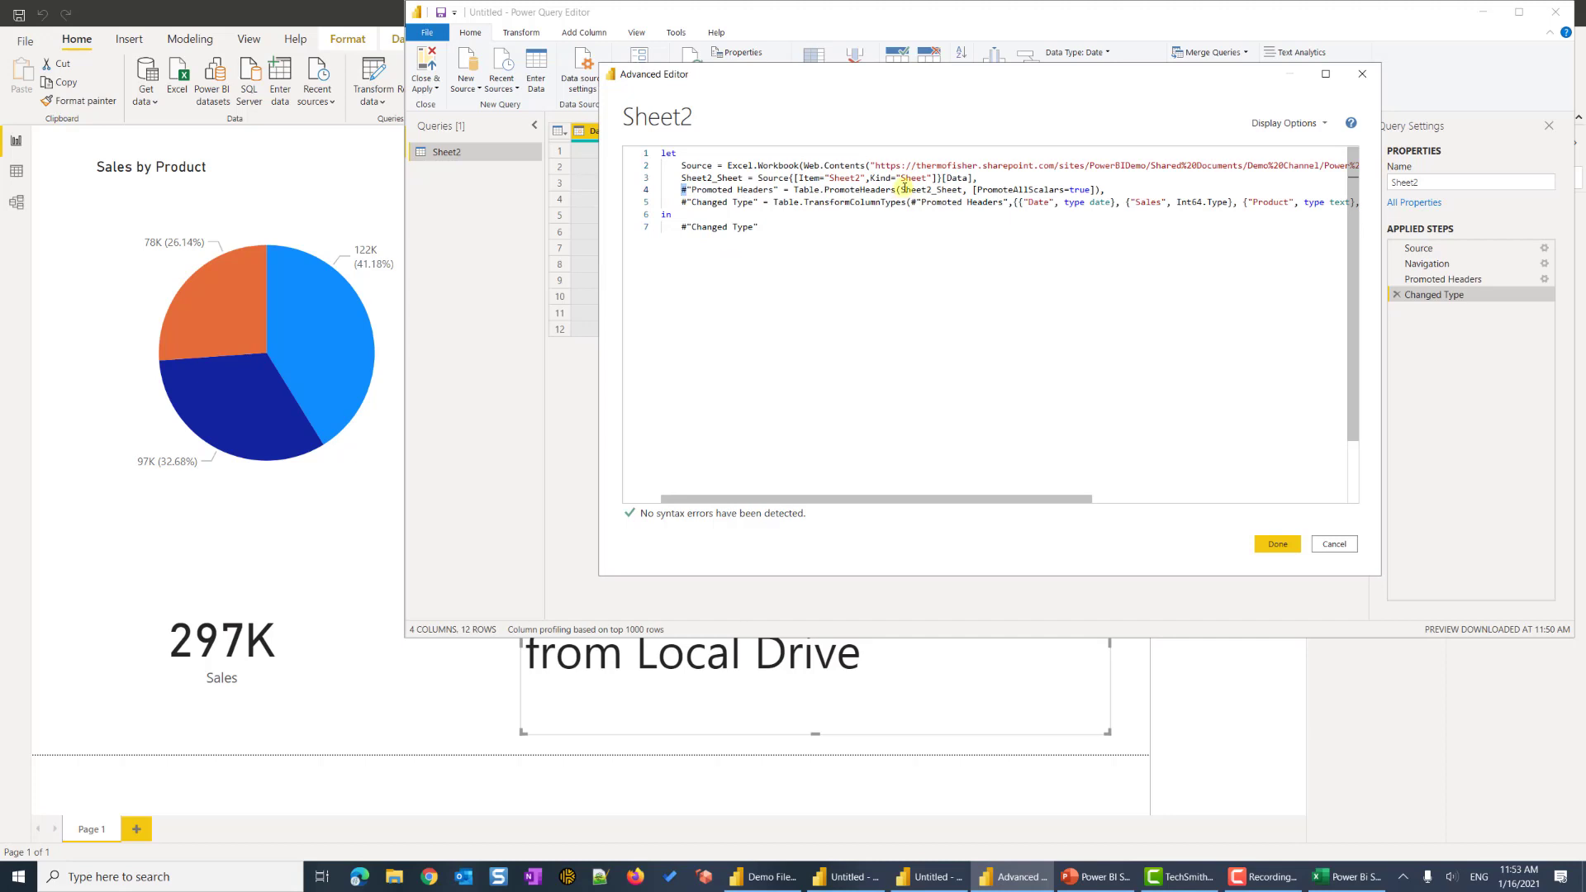
left_click_drag(983, 179, 662, 153)
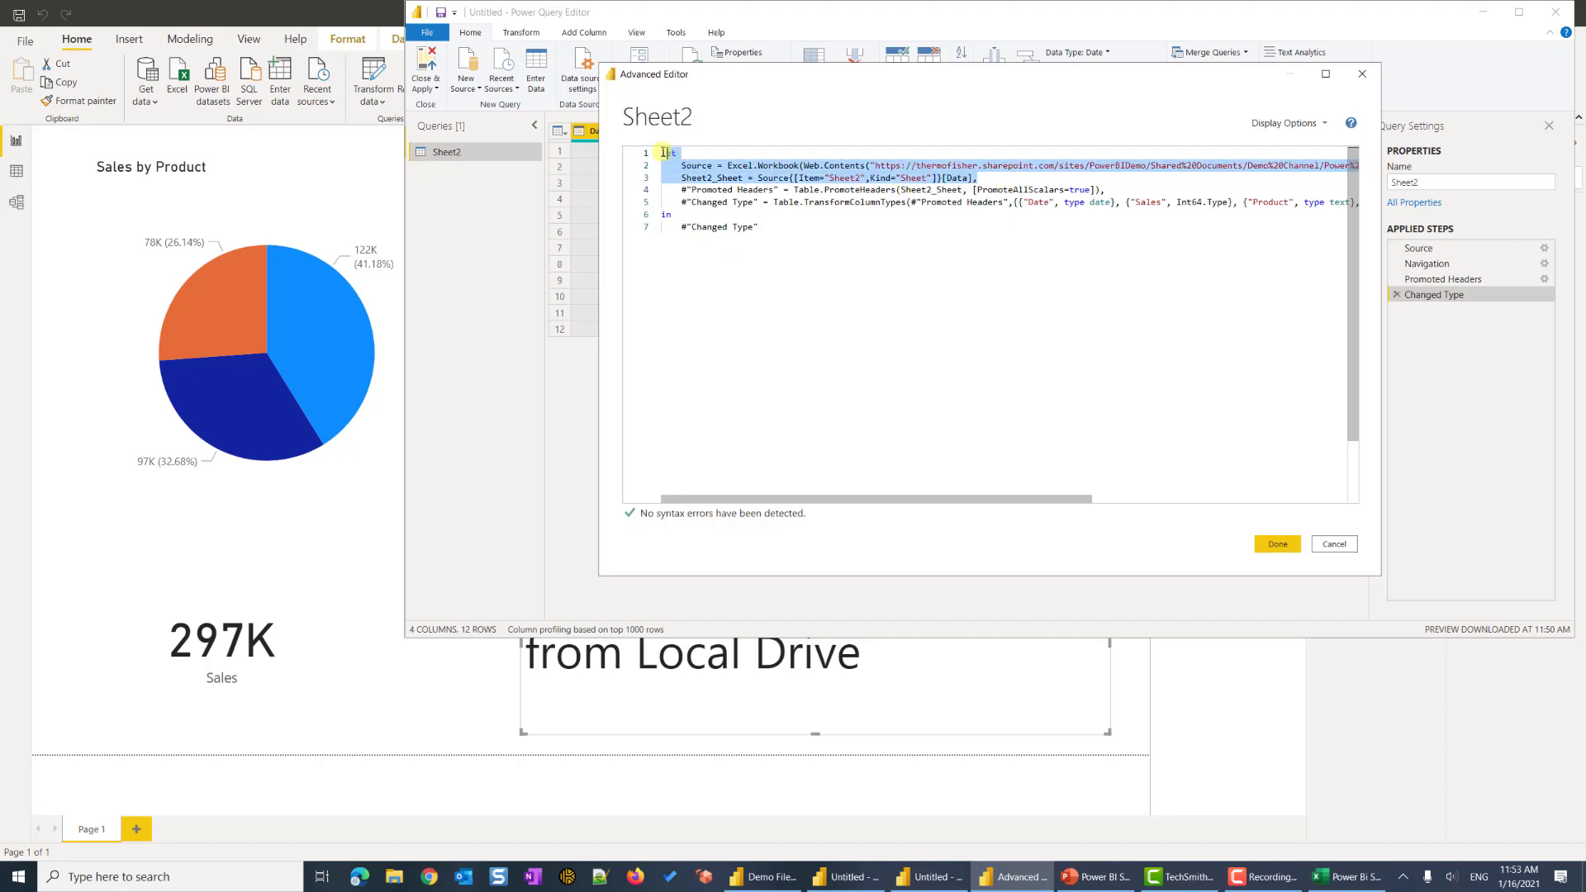
right_click(901, 176)
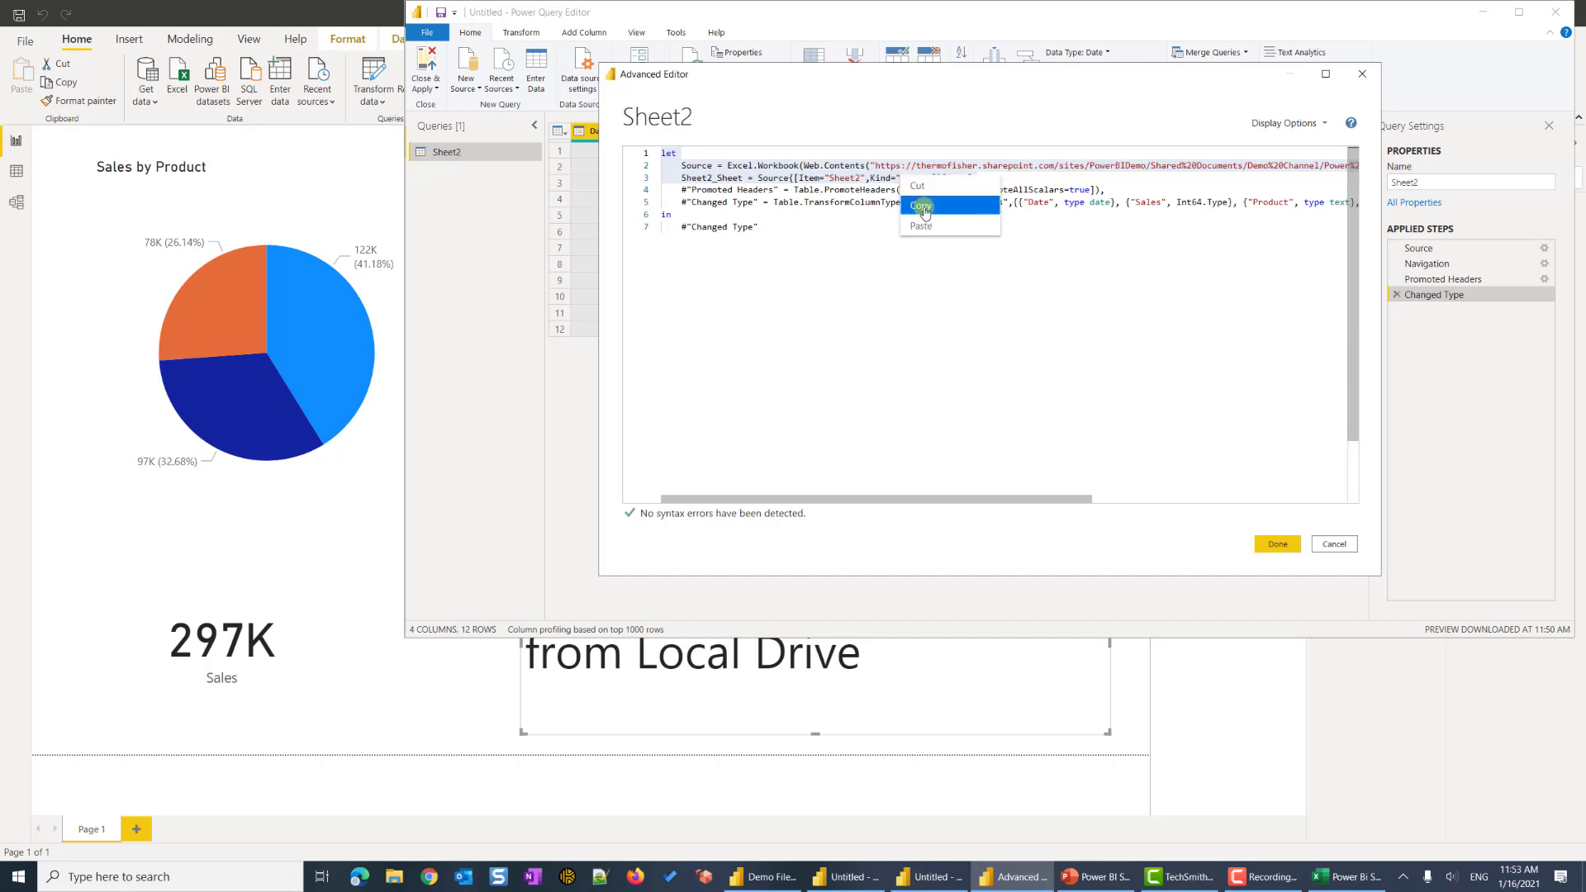
left_click(923, 206)
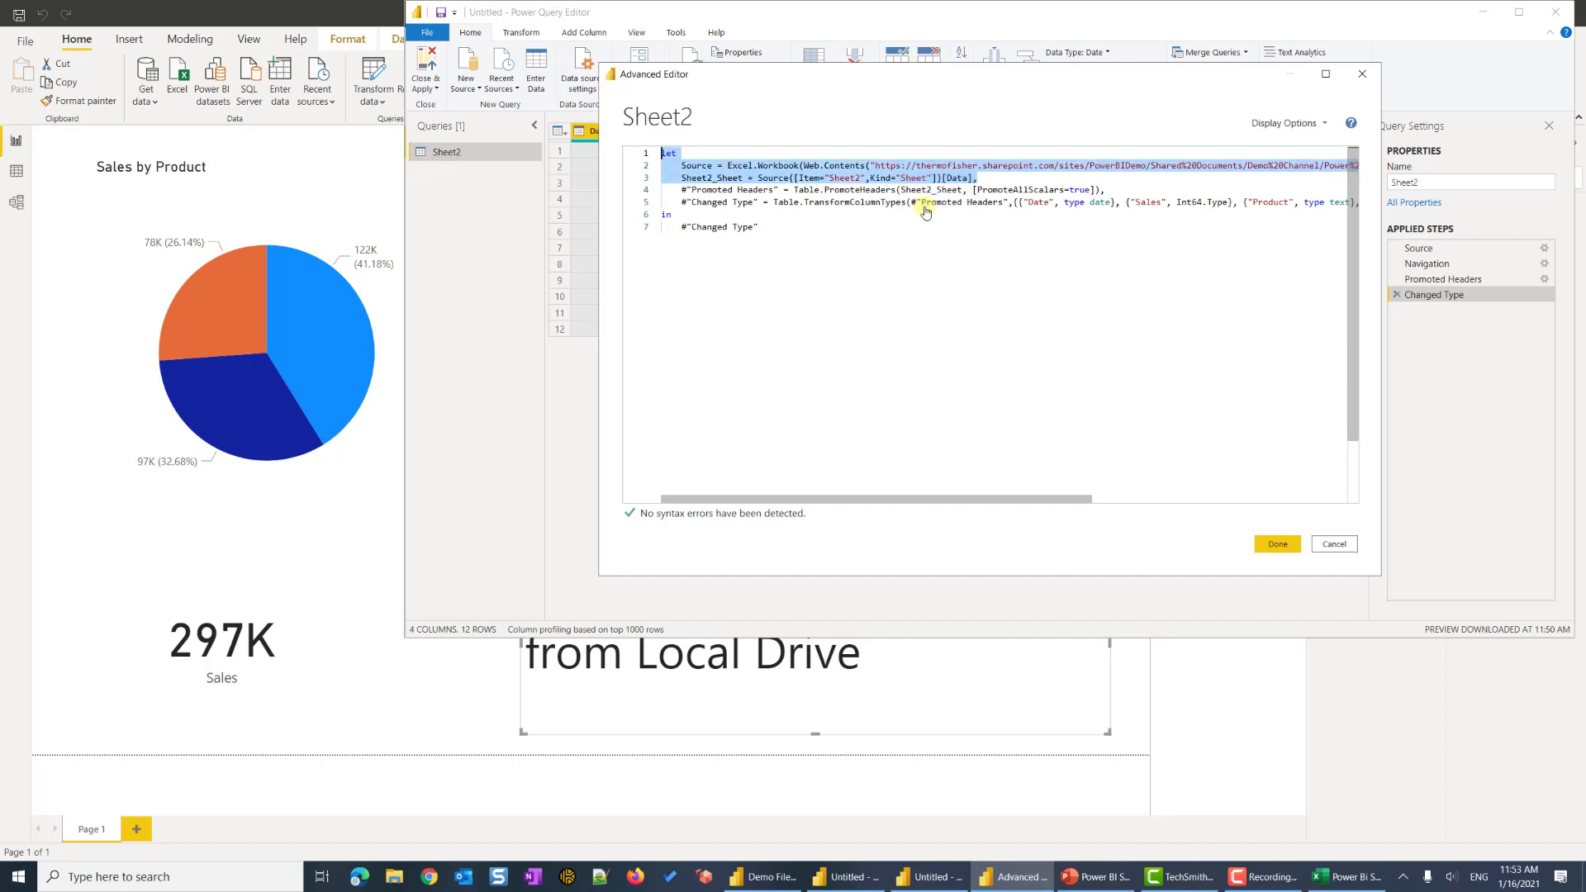
left_click(1278, 544)
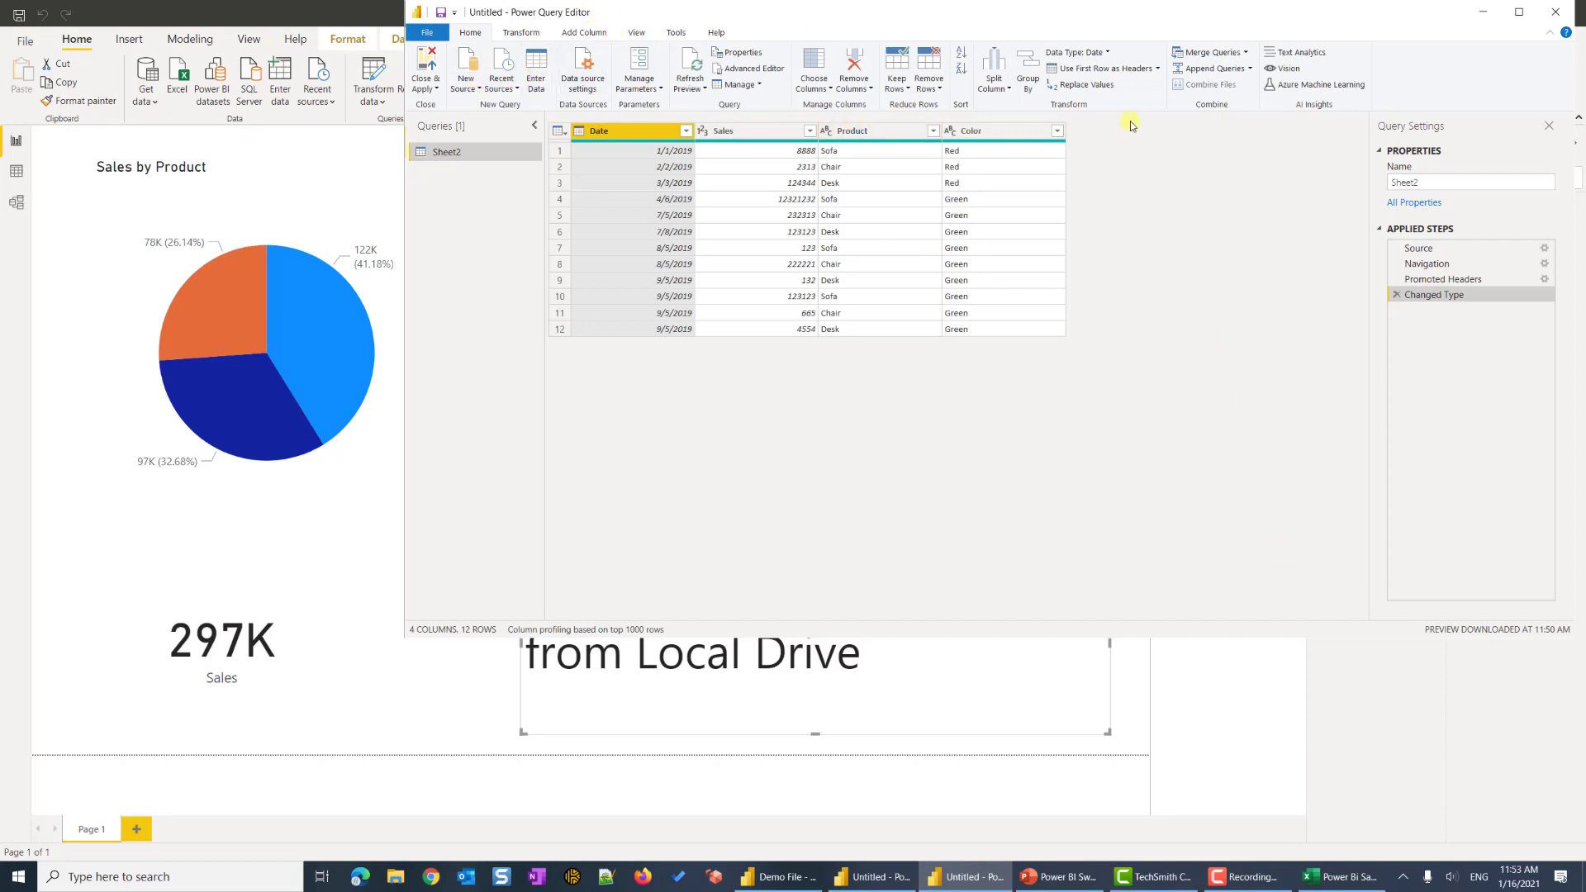
- Minimize the untitled report windows and open the Demo File's query editor
left_click(1489, 15)
left_click(1488, 14)
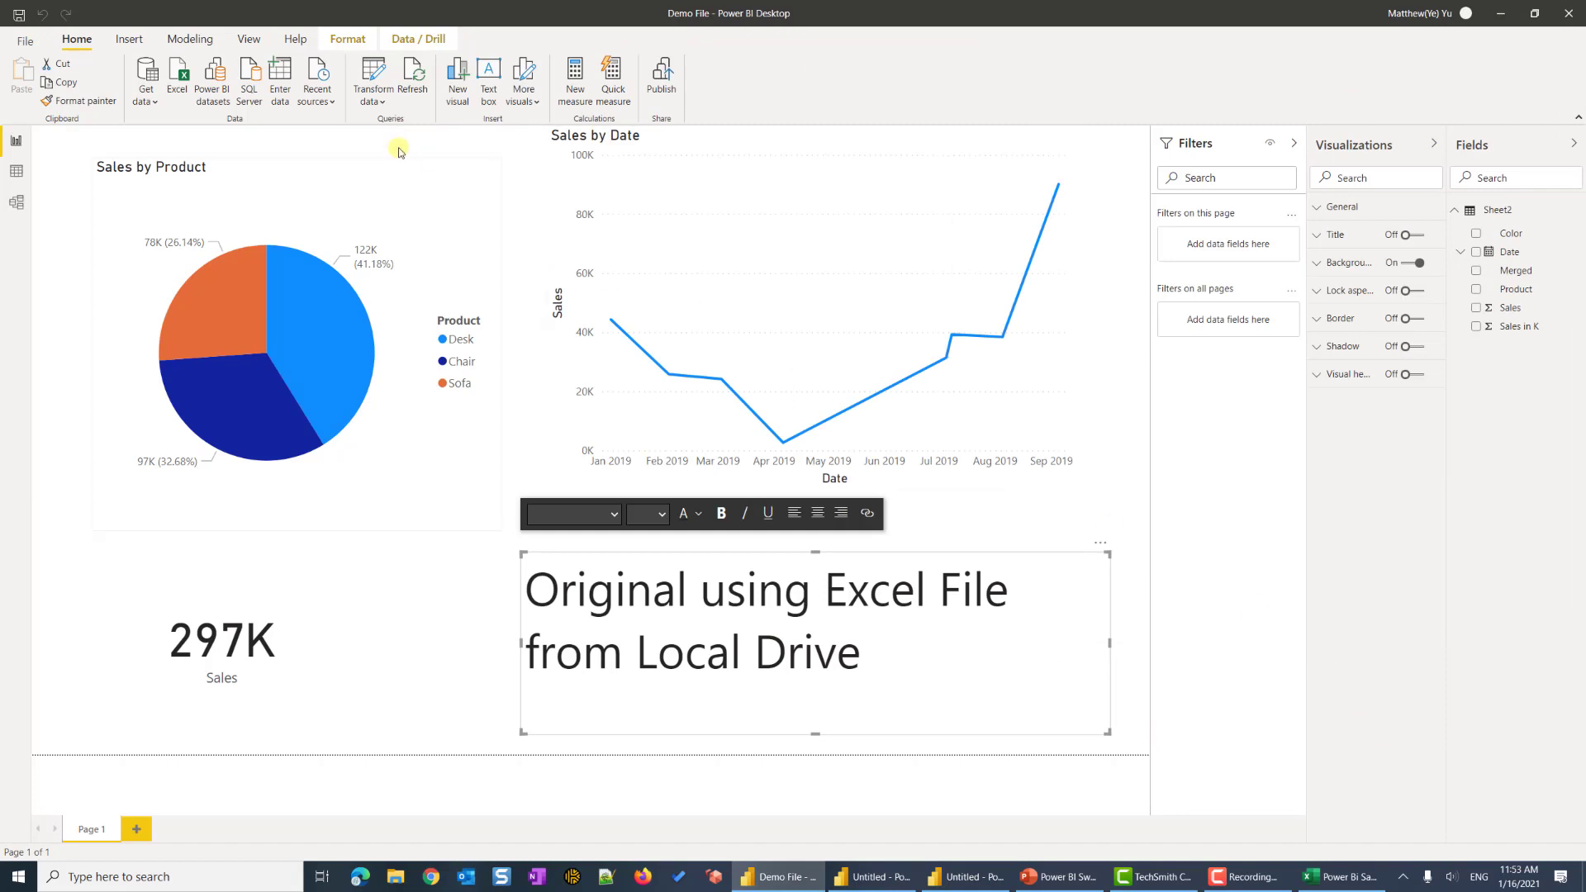
mouse_move(300, 274)
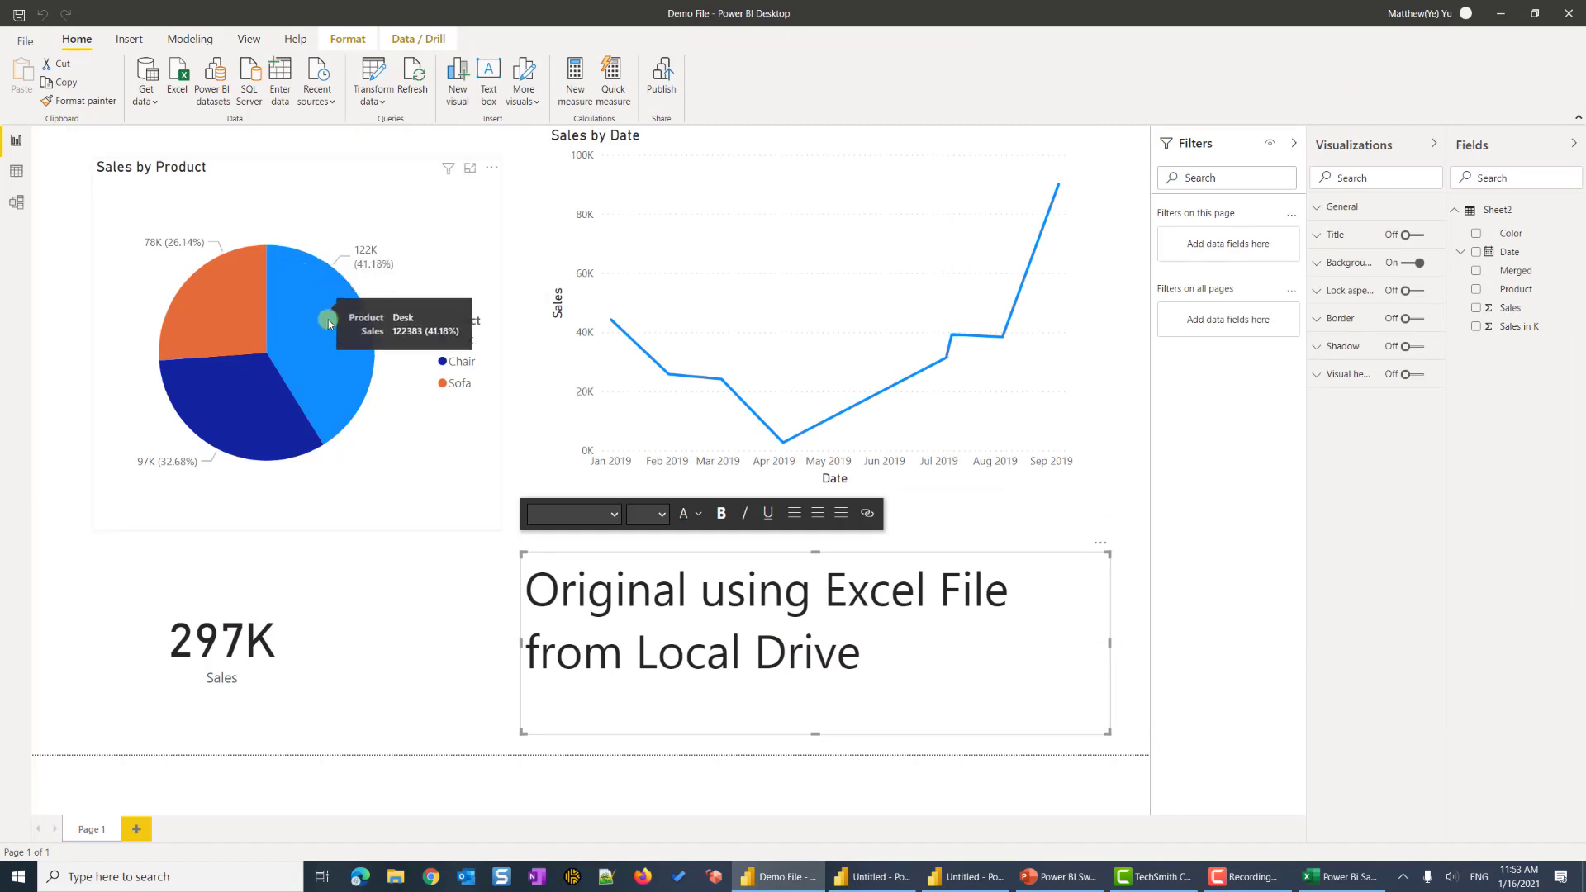
left_click(378, 75)
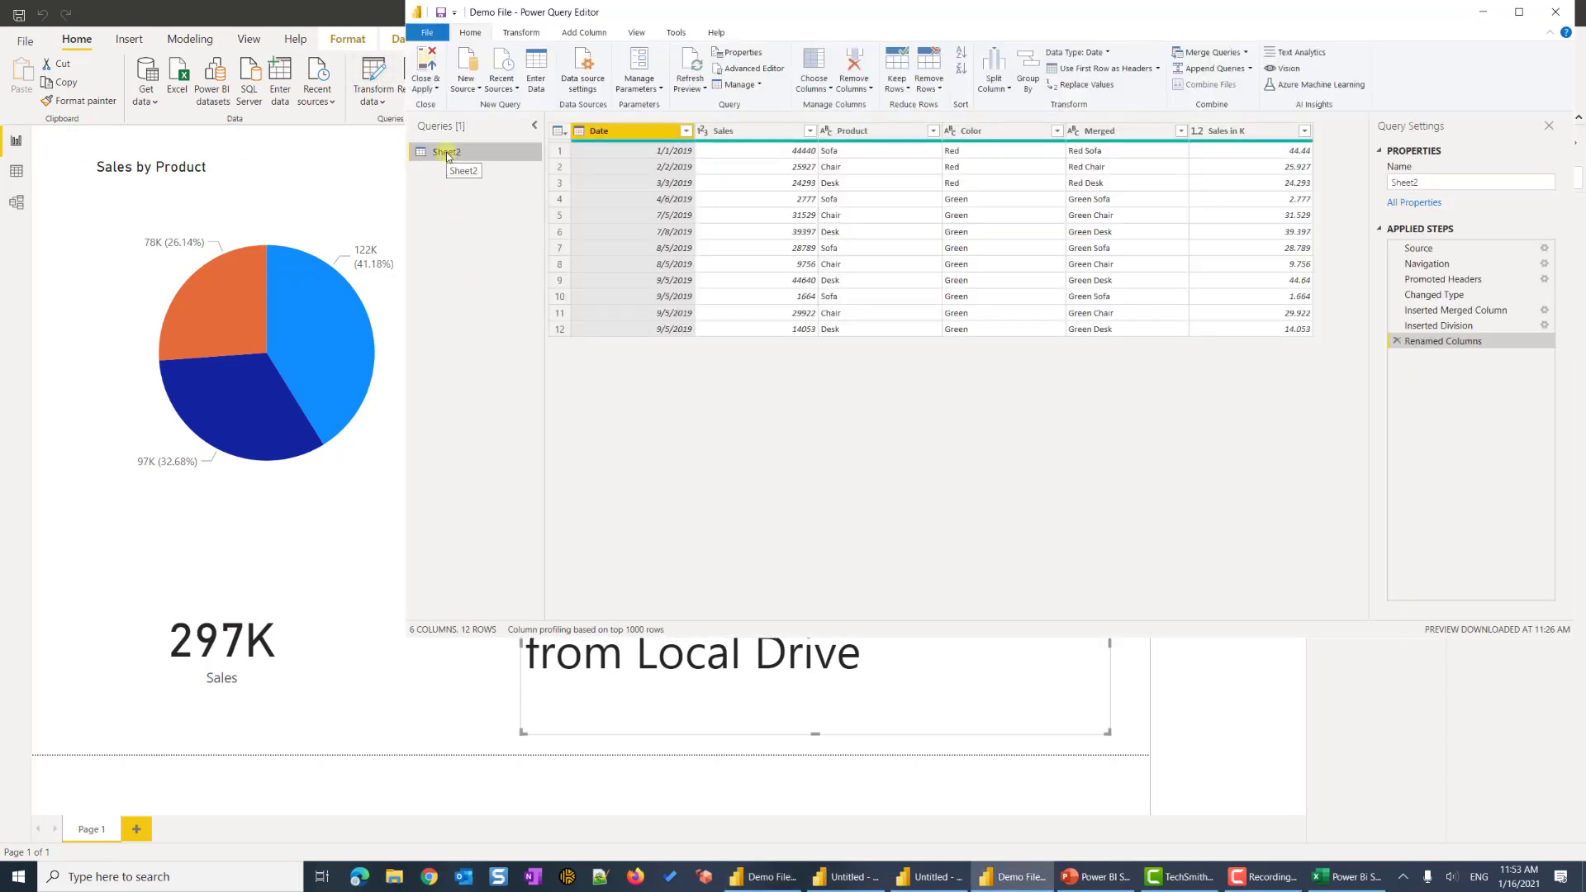
- Replace the Demo File Sheet2 query's lines 1–3 with the pasted SharePoint source code
right_click(447, 155)
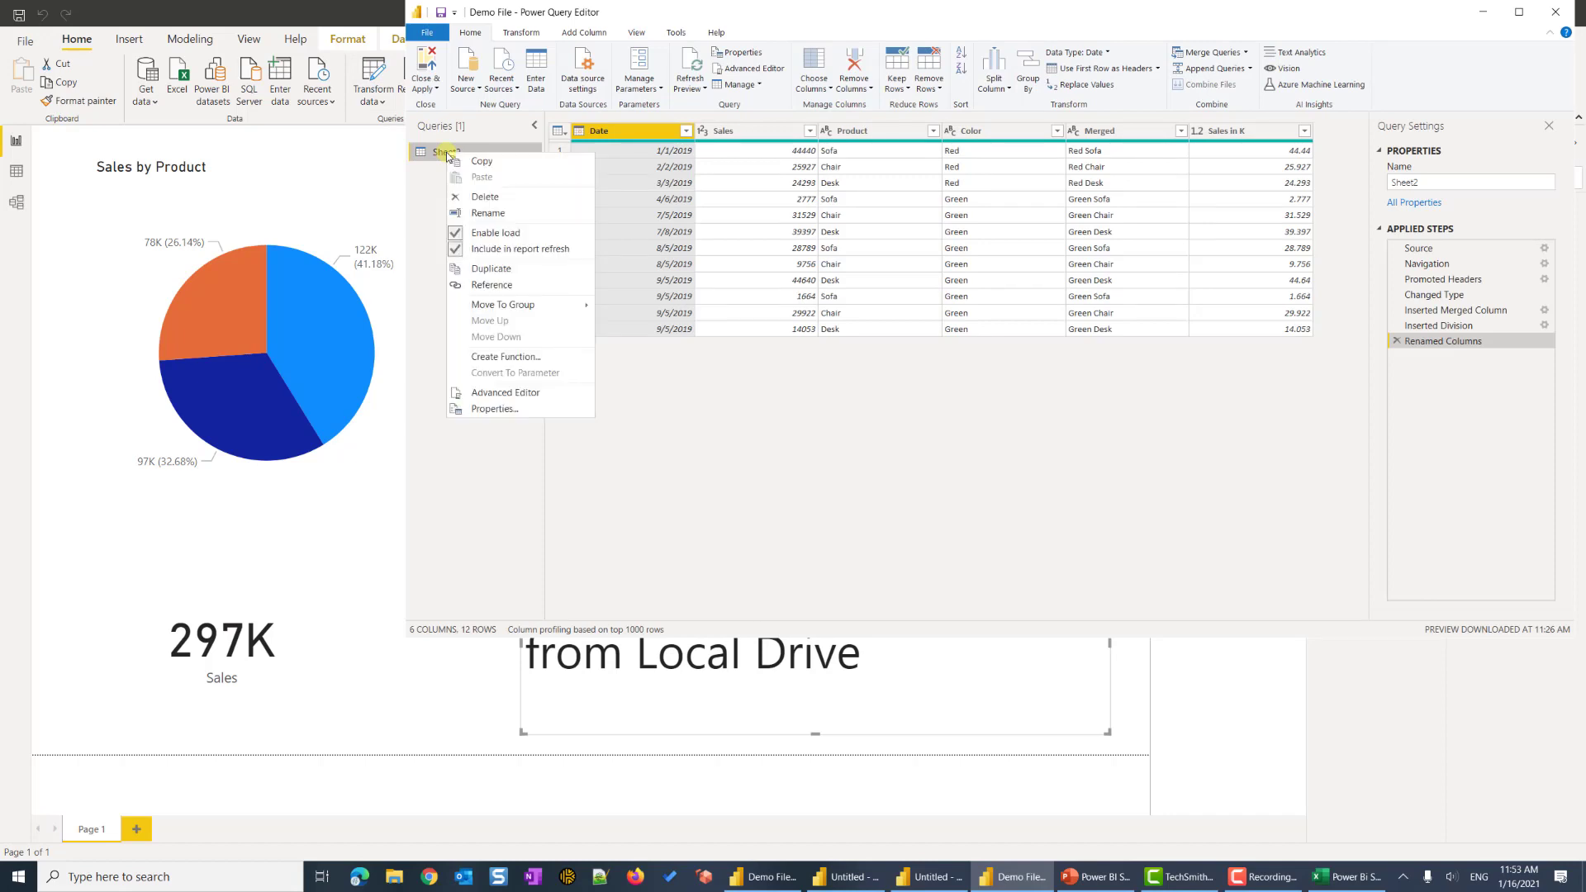
left_click(502, 395)
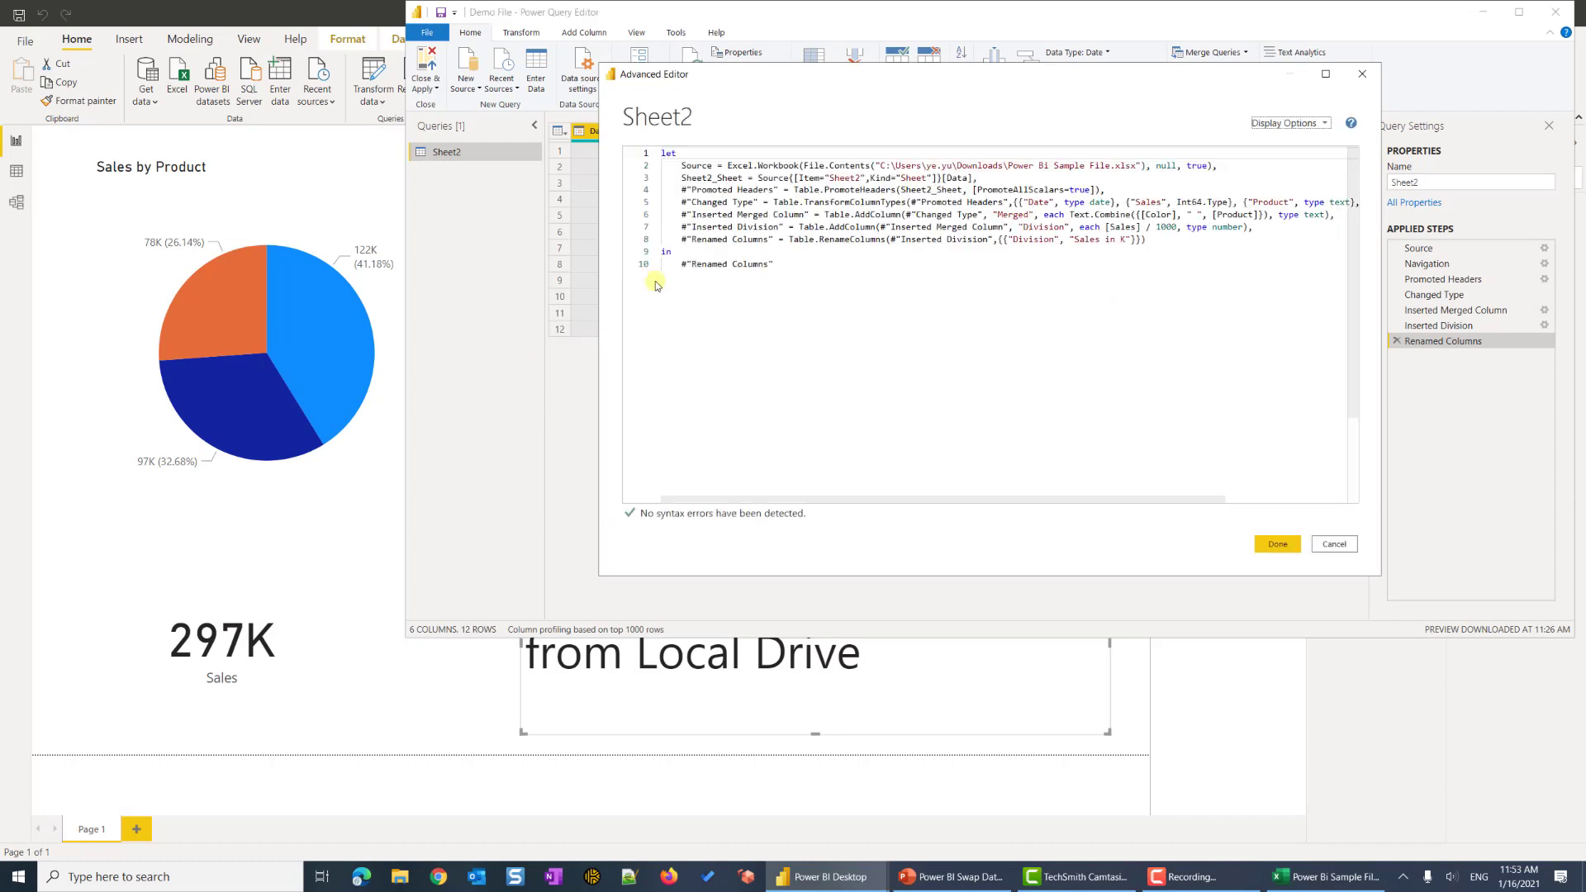
left_click(683, 189)
left_click_drag(983, 177, 646, 155)
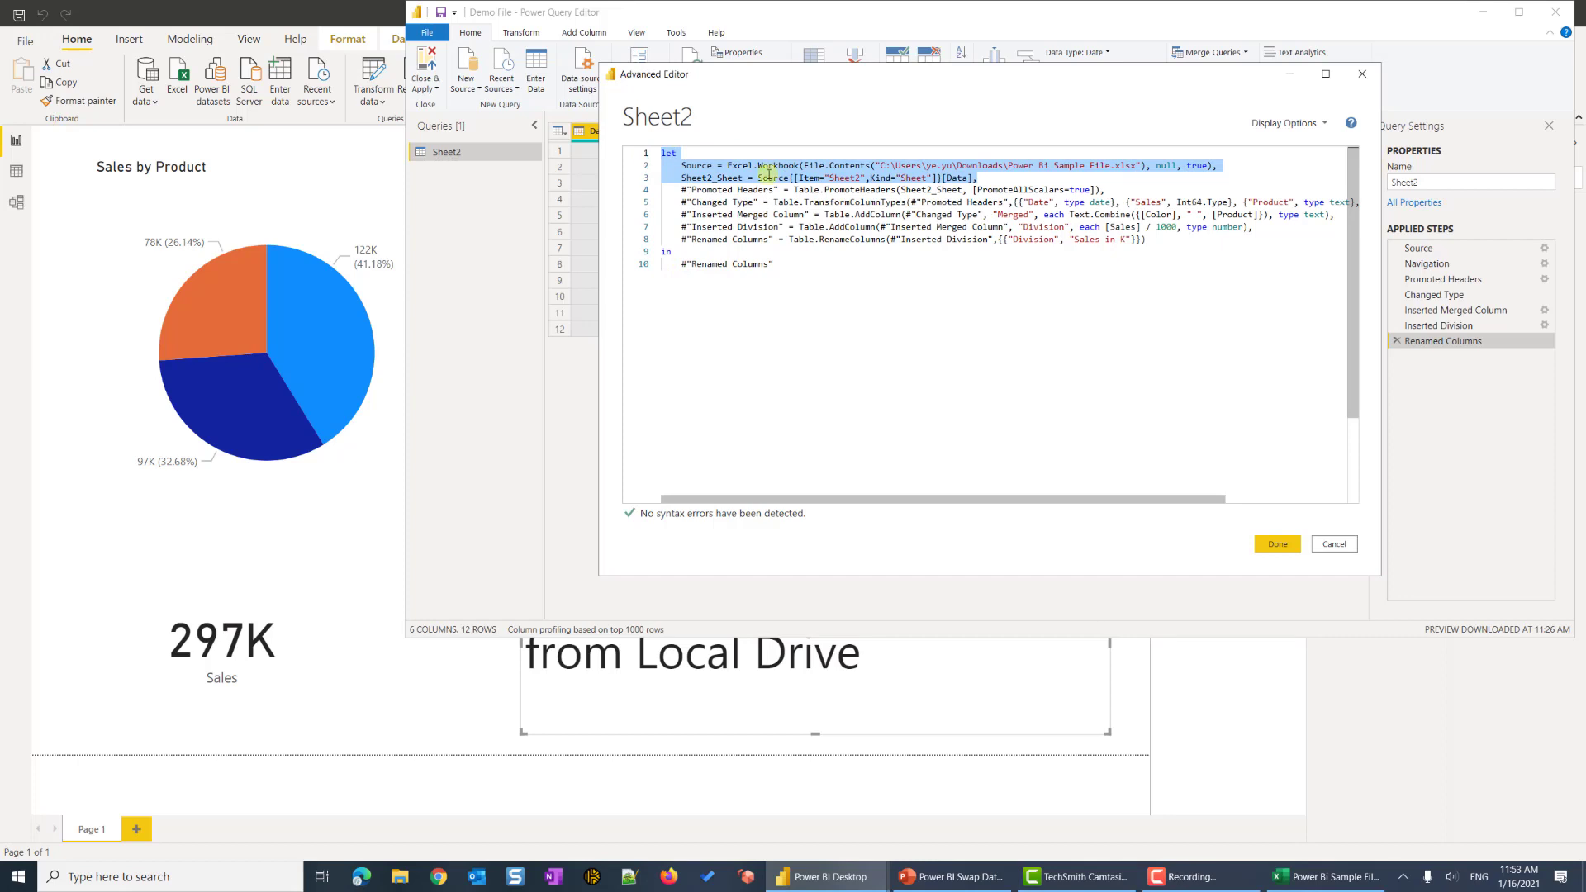
right_click(768, 174)
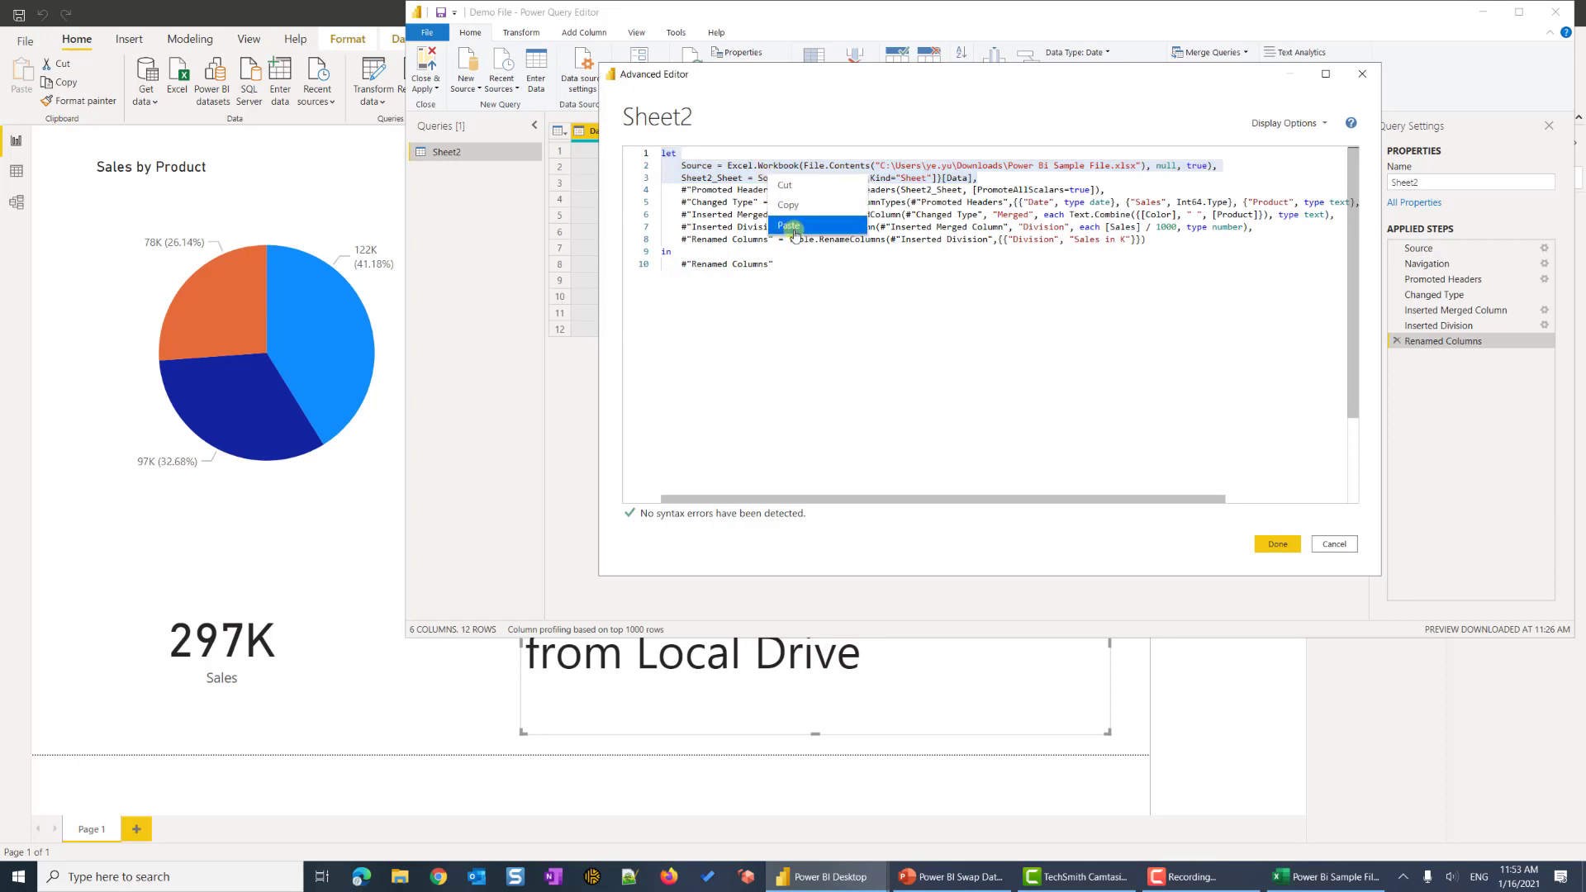
left_click(789, 225)
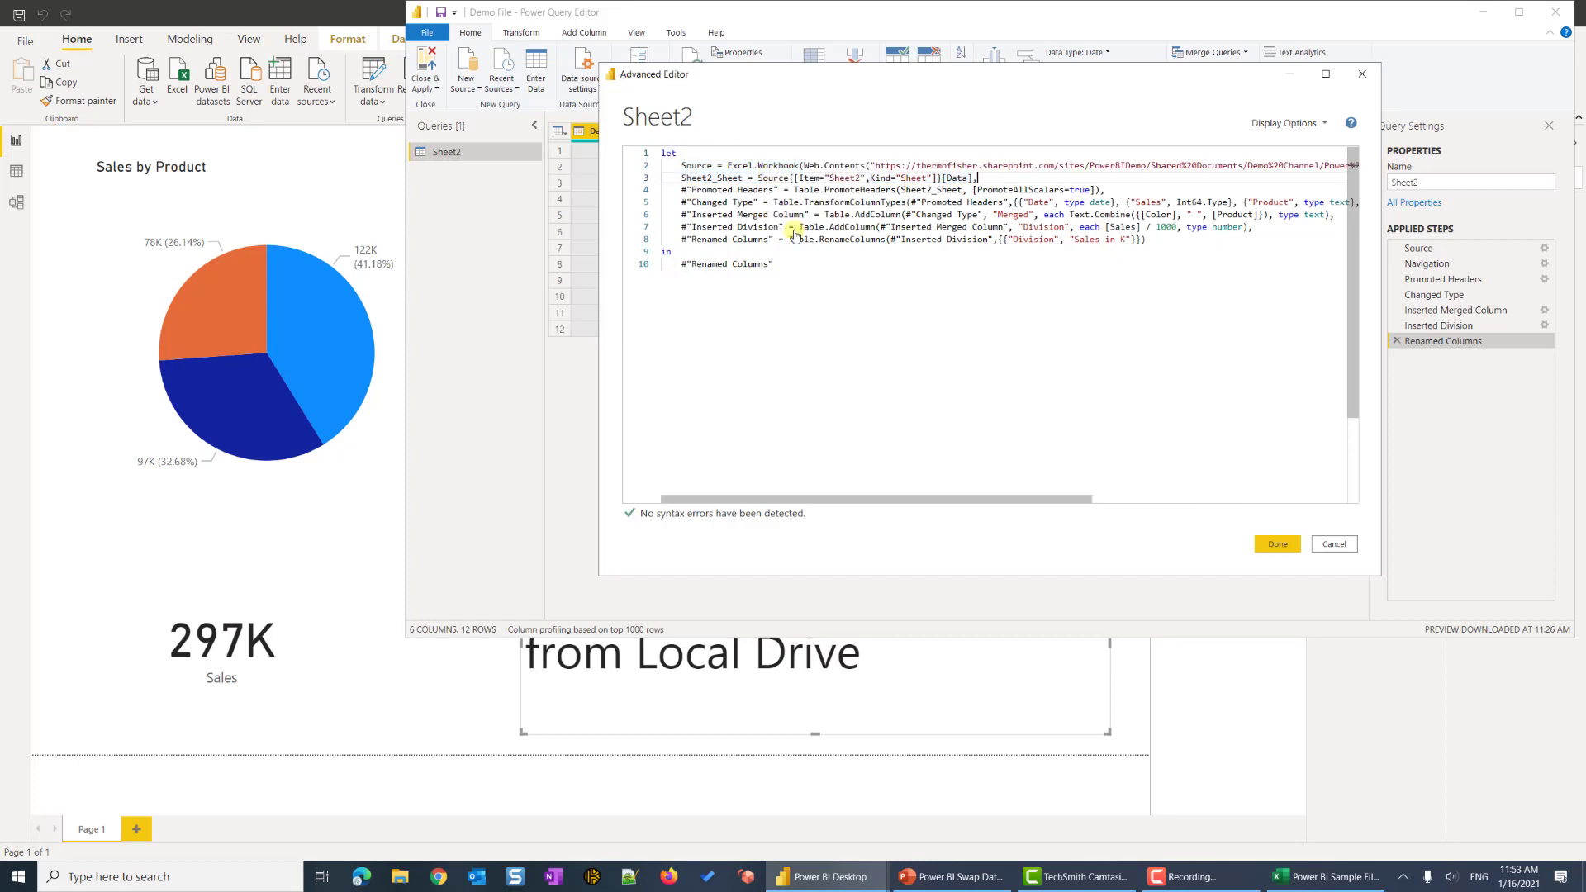
left_click(1273, 545)
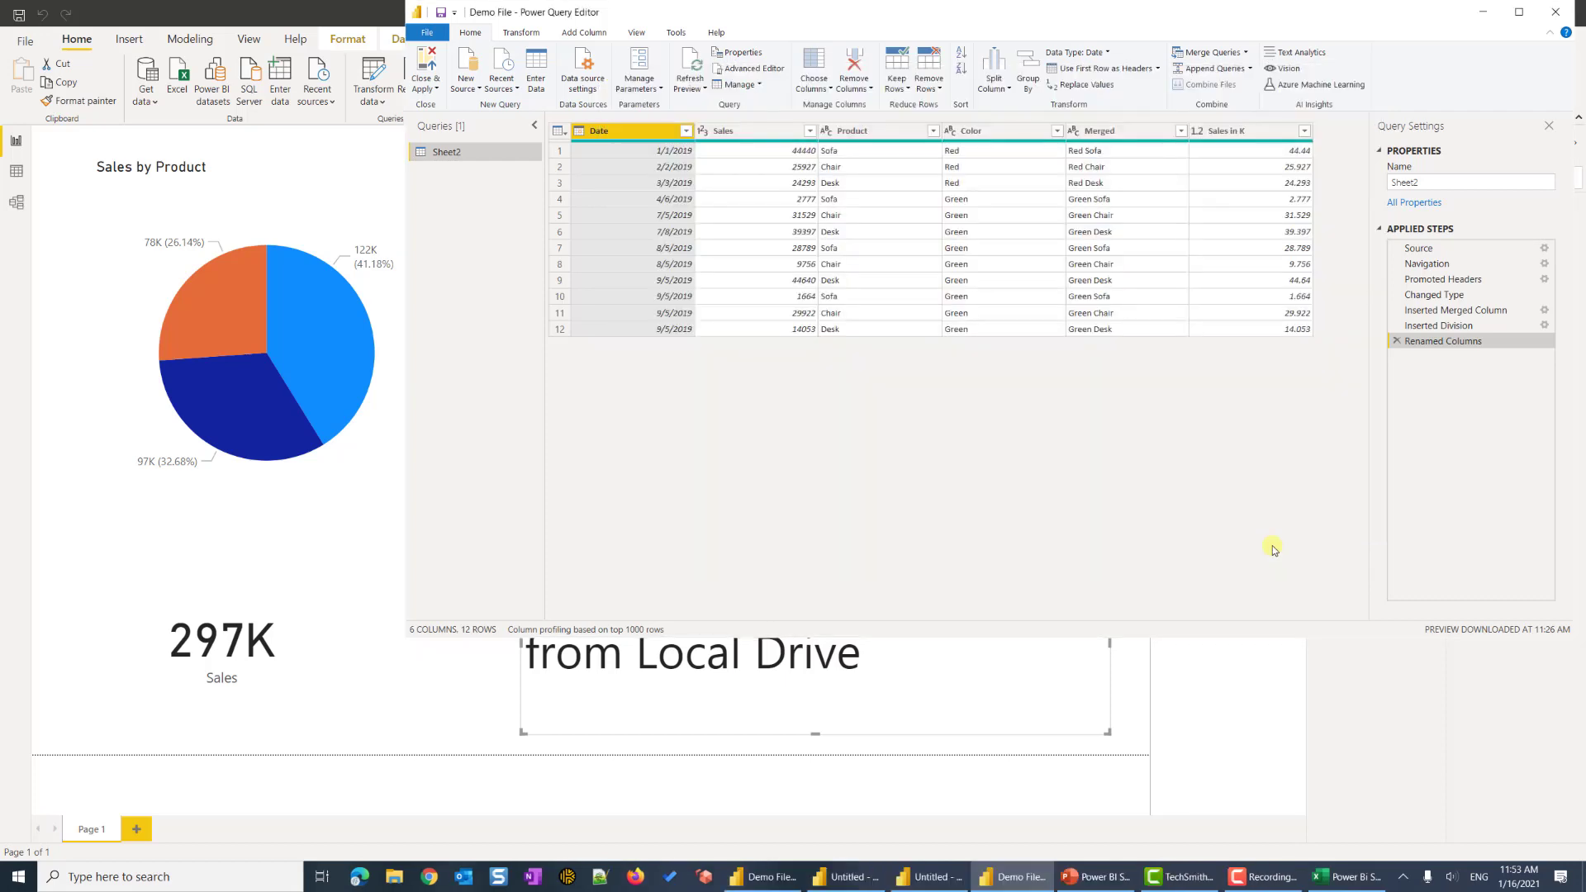
- Apply the query changes so the report shows 13M sales, then reopen the query editor
left_click(432, 66)
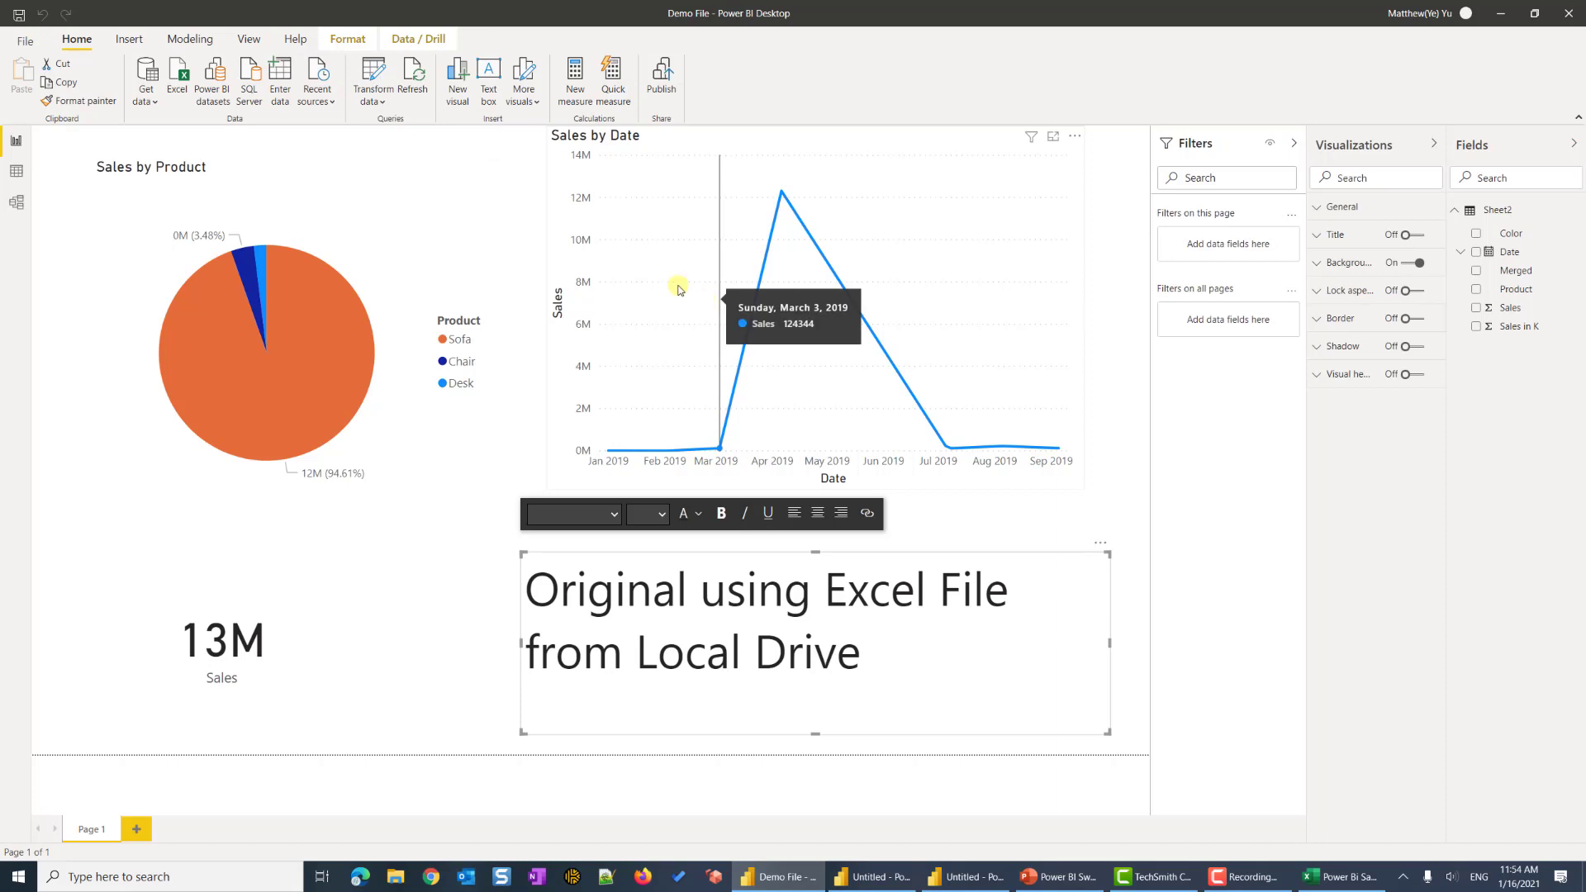
left_click(380, 72)
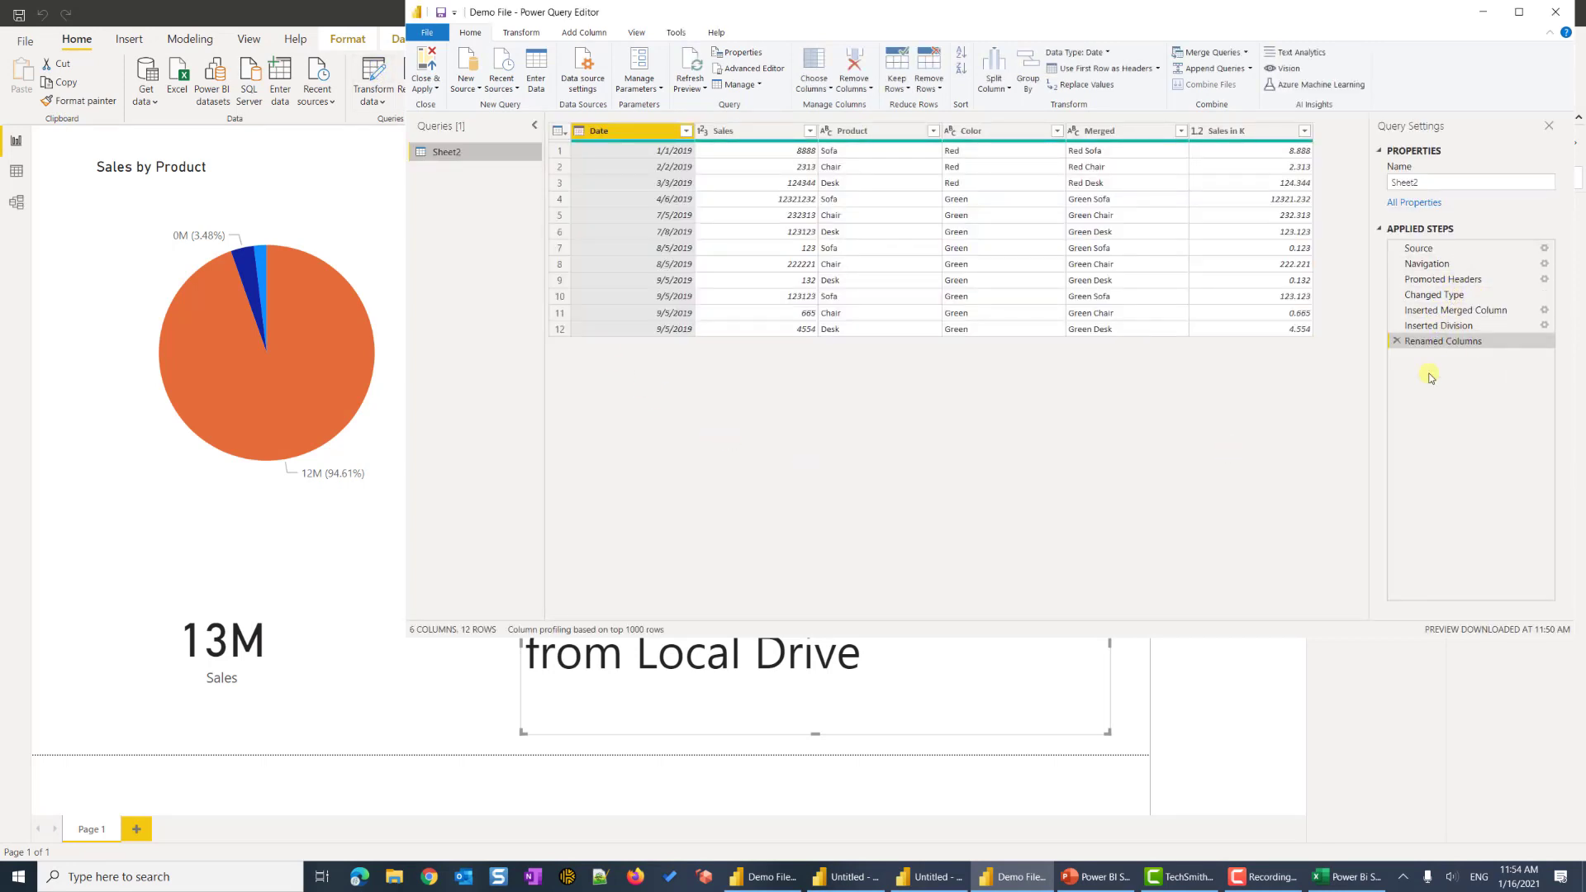
- Close the untitled file's Power Query Editor and reopen the Demo File's query editor
left_click(919, 886)
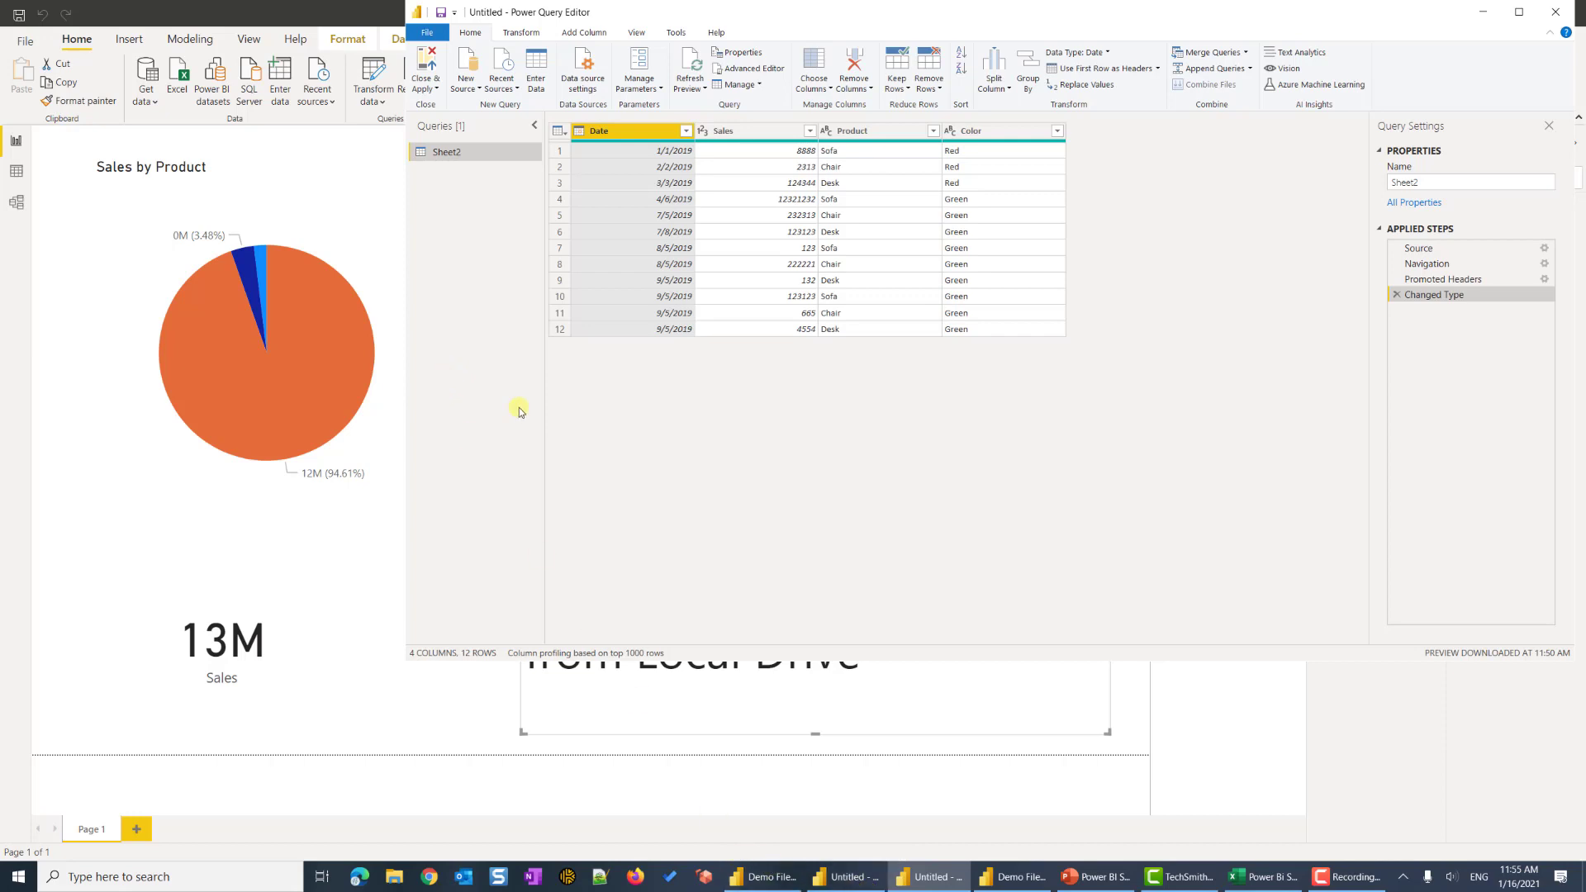
left_click(1552, 18)
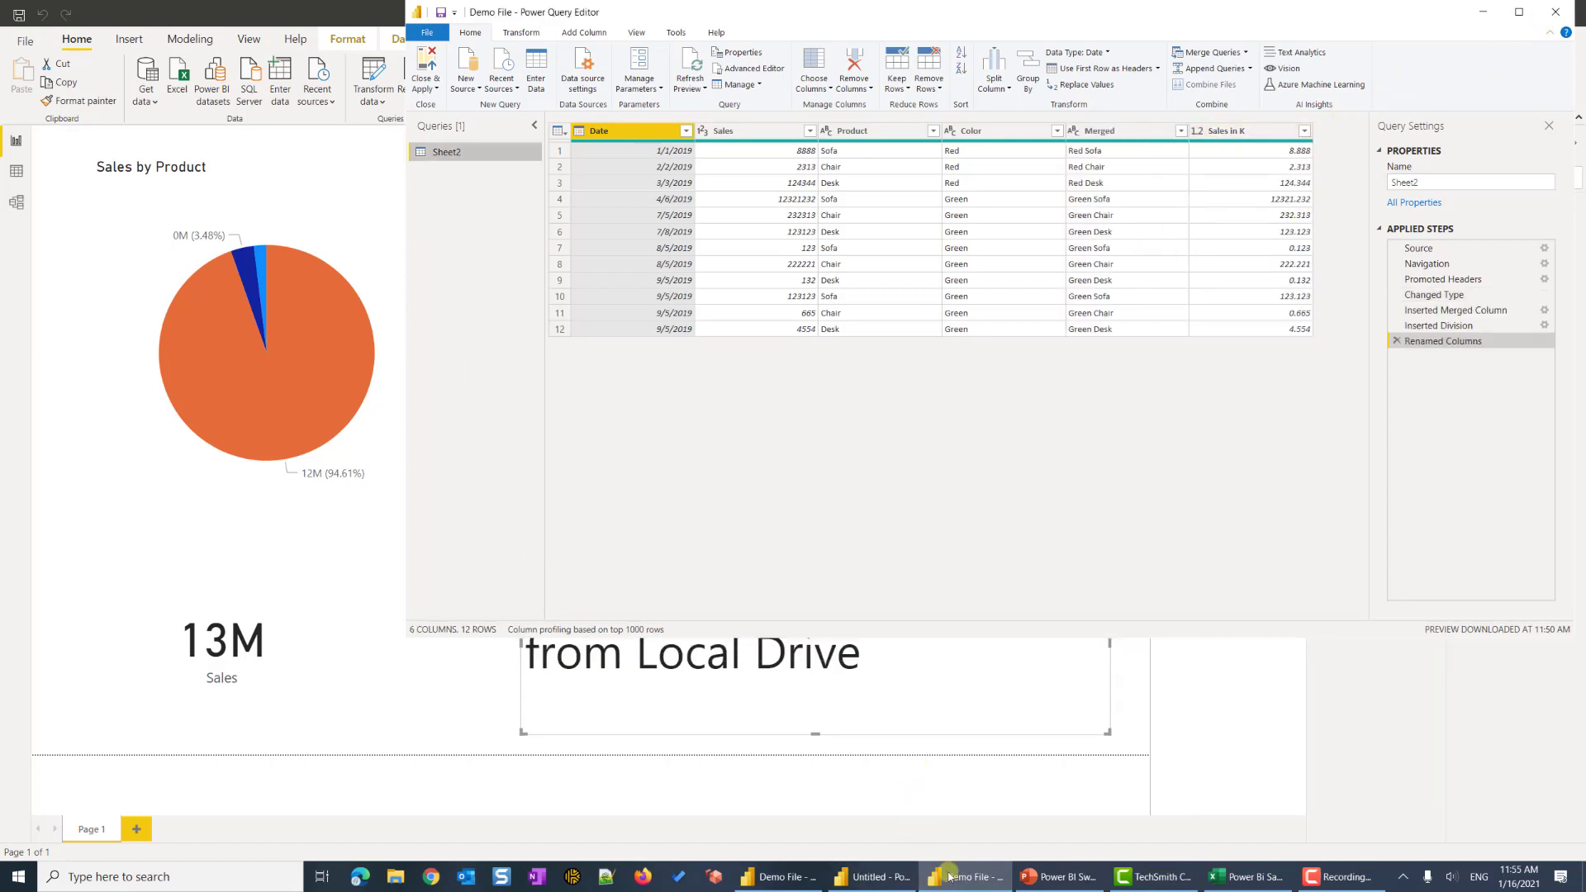
left_click(874, 877)
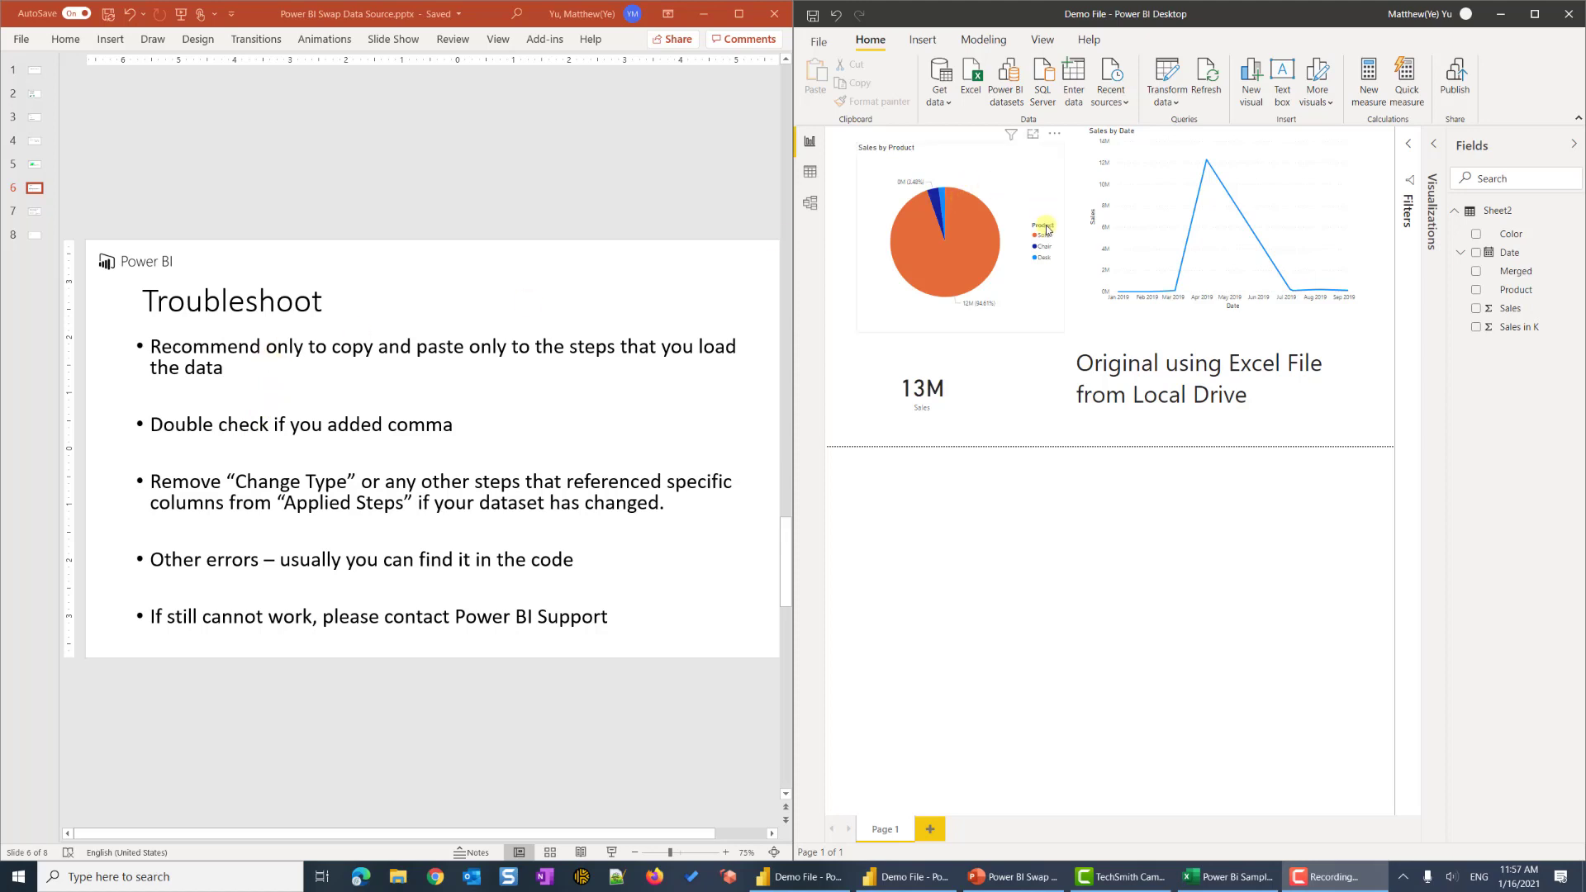
left_click(1168, 74)
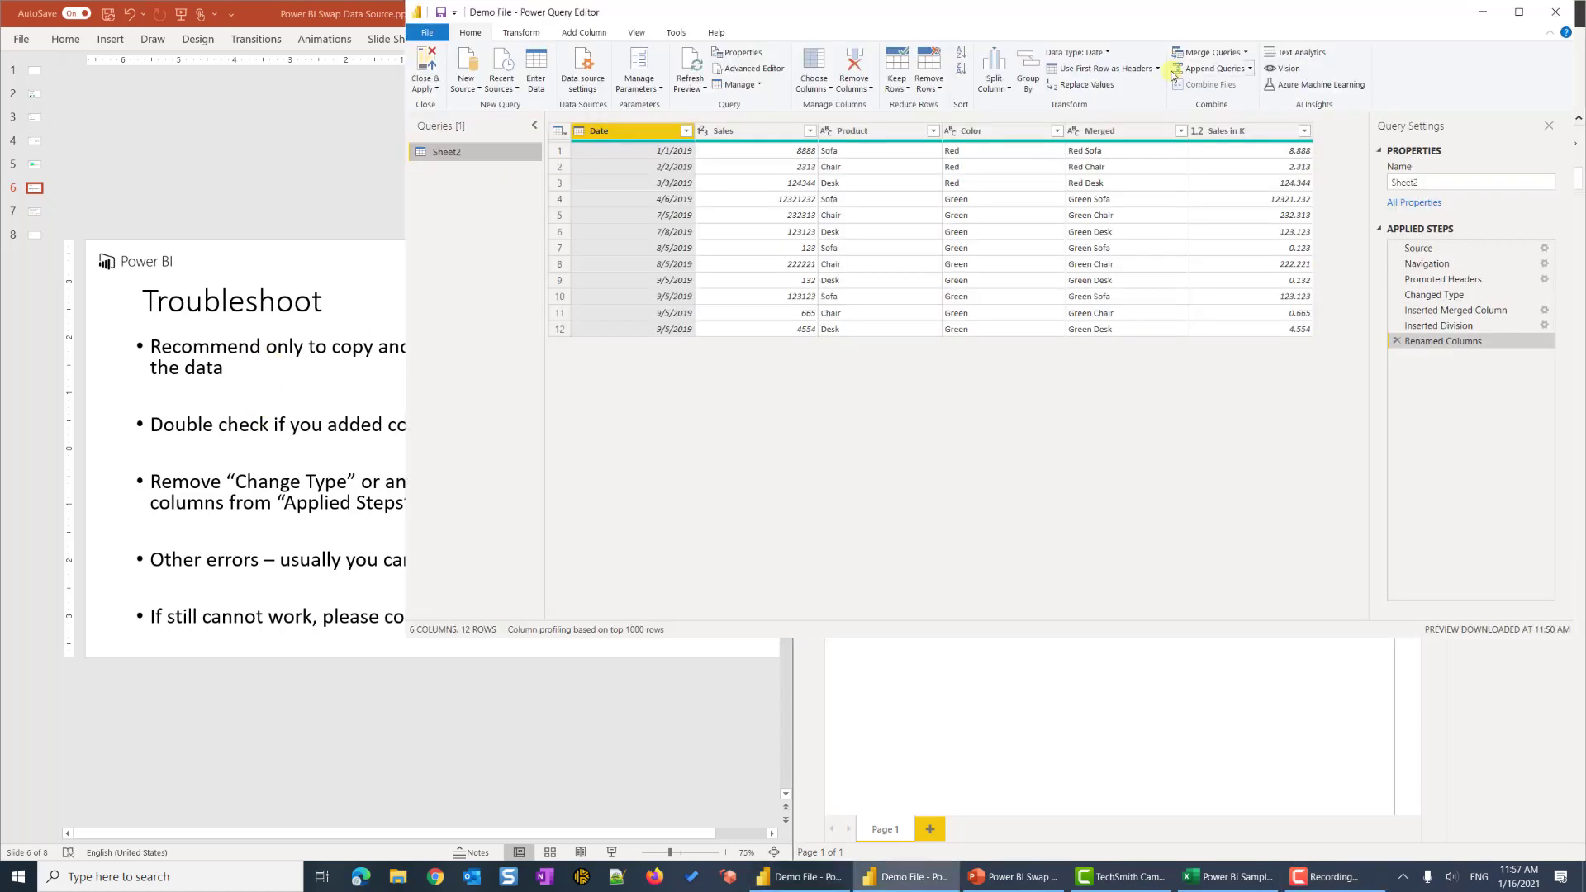
- Highlight Sheet2's source-loading lines 1–3 in Advanced Editor, then cancel without saving
right_click(500, 153)
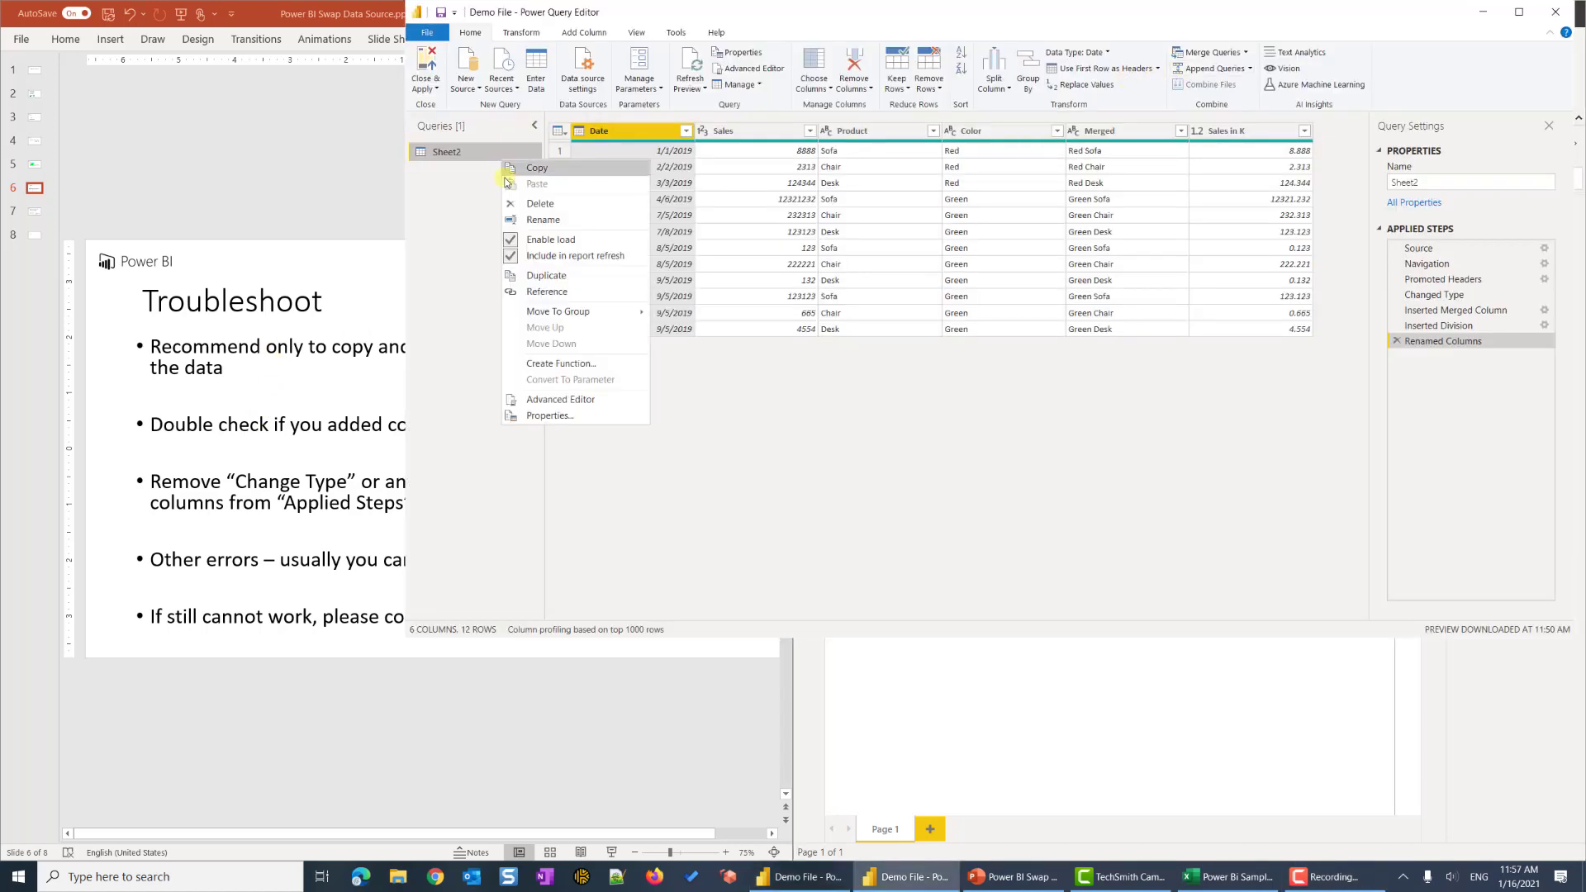
left_click(560, 400)
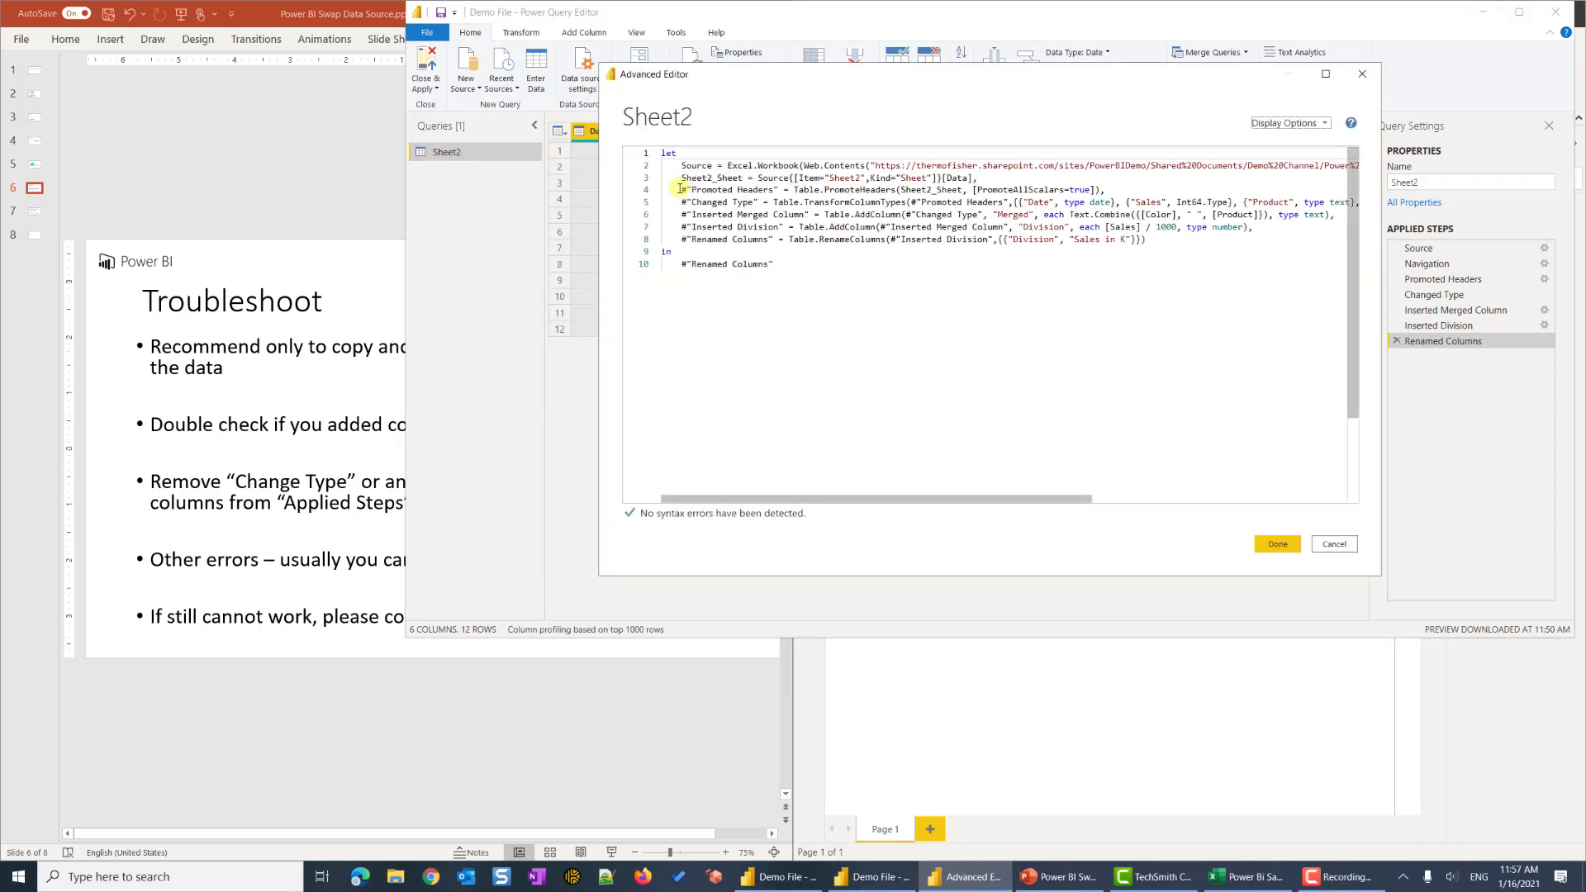
left_click_drag(679, 188, 805, 236)
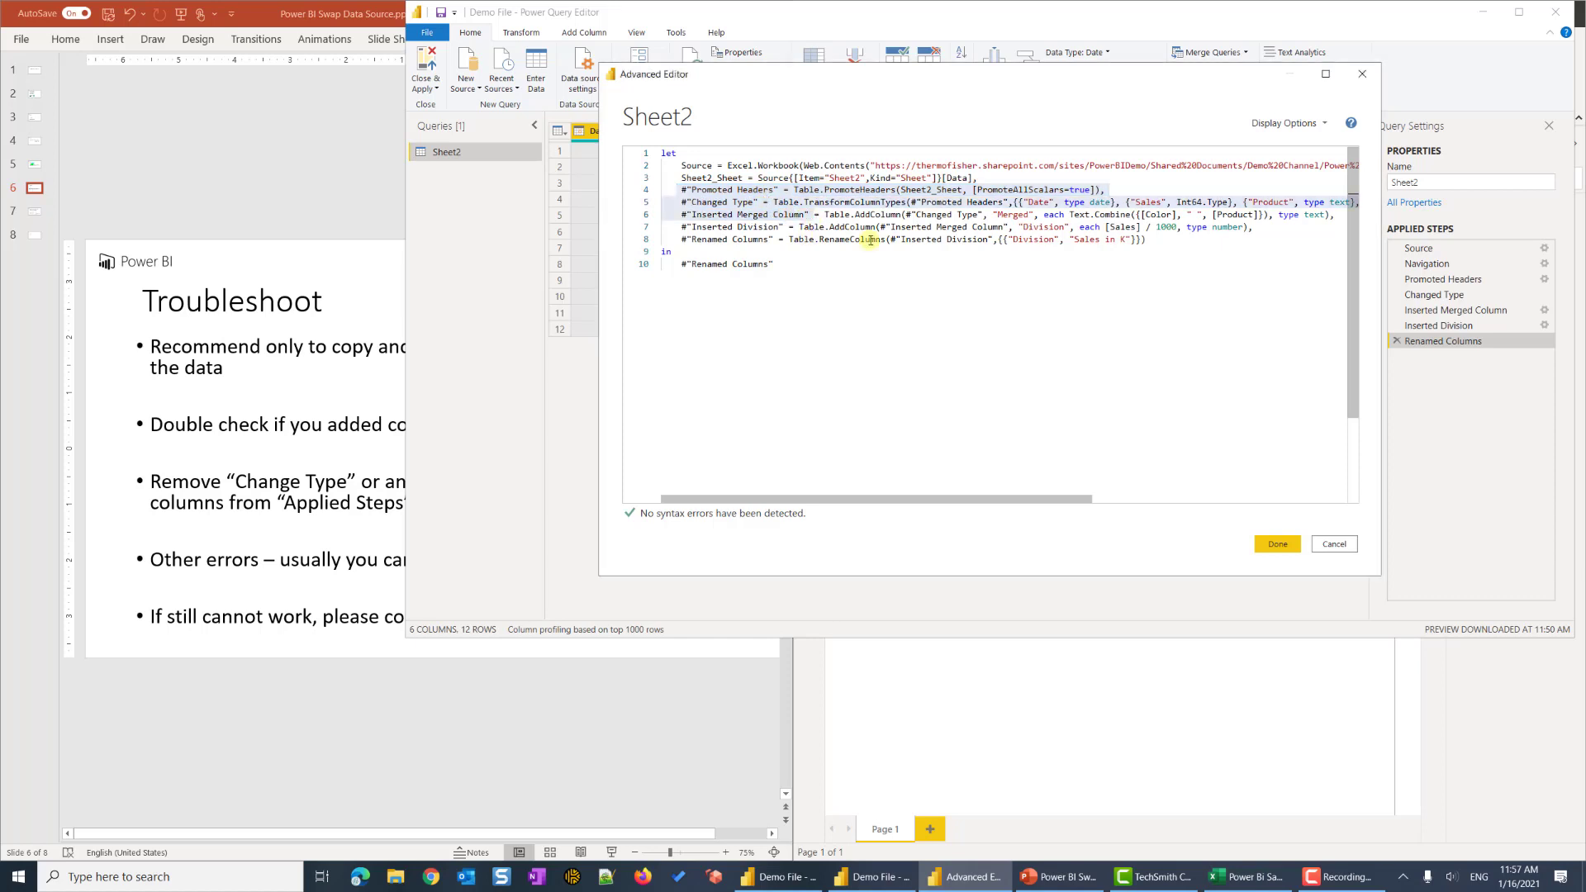
left_click(871, 240)
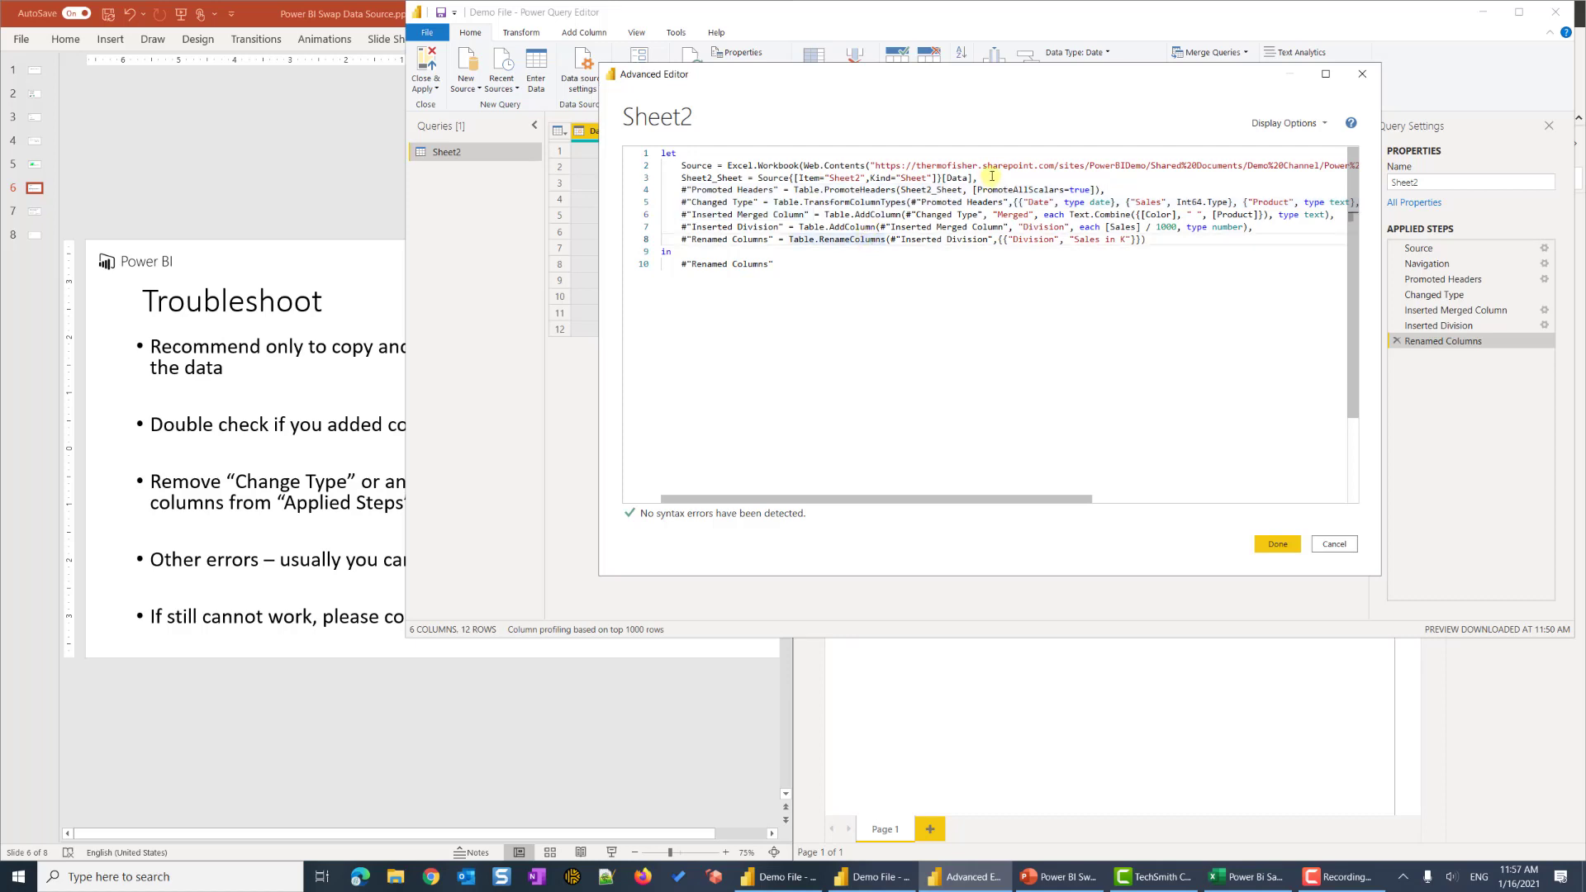
left_click_drag(987, 178, 634, 147)
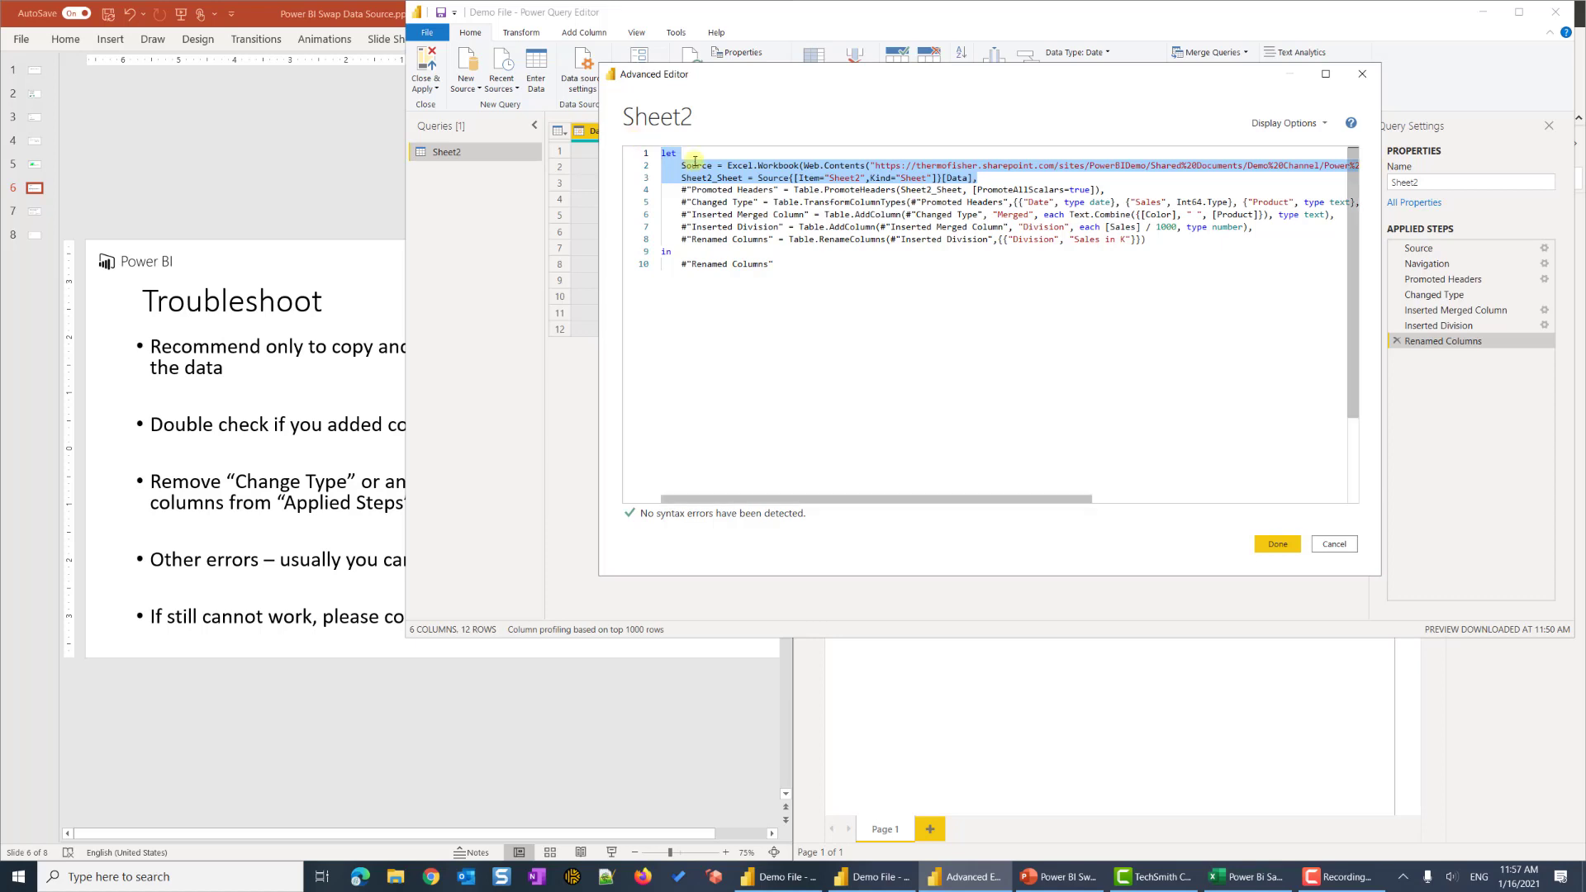
left_click(1335, 544)
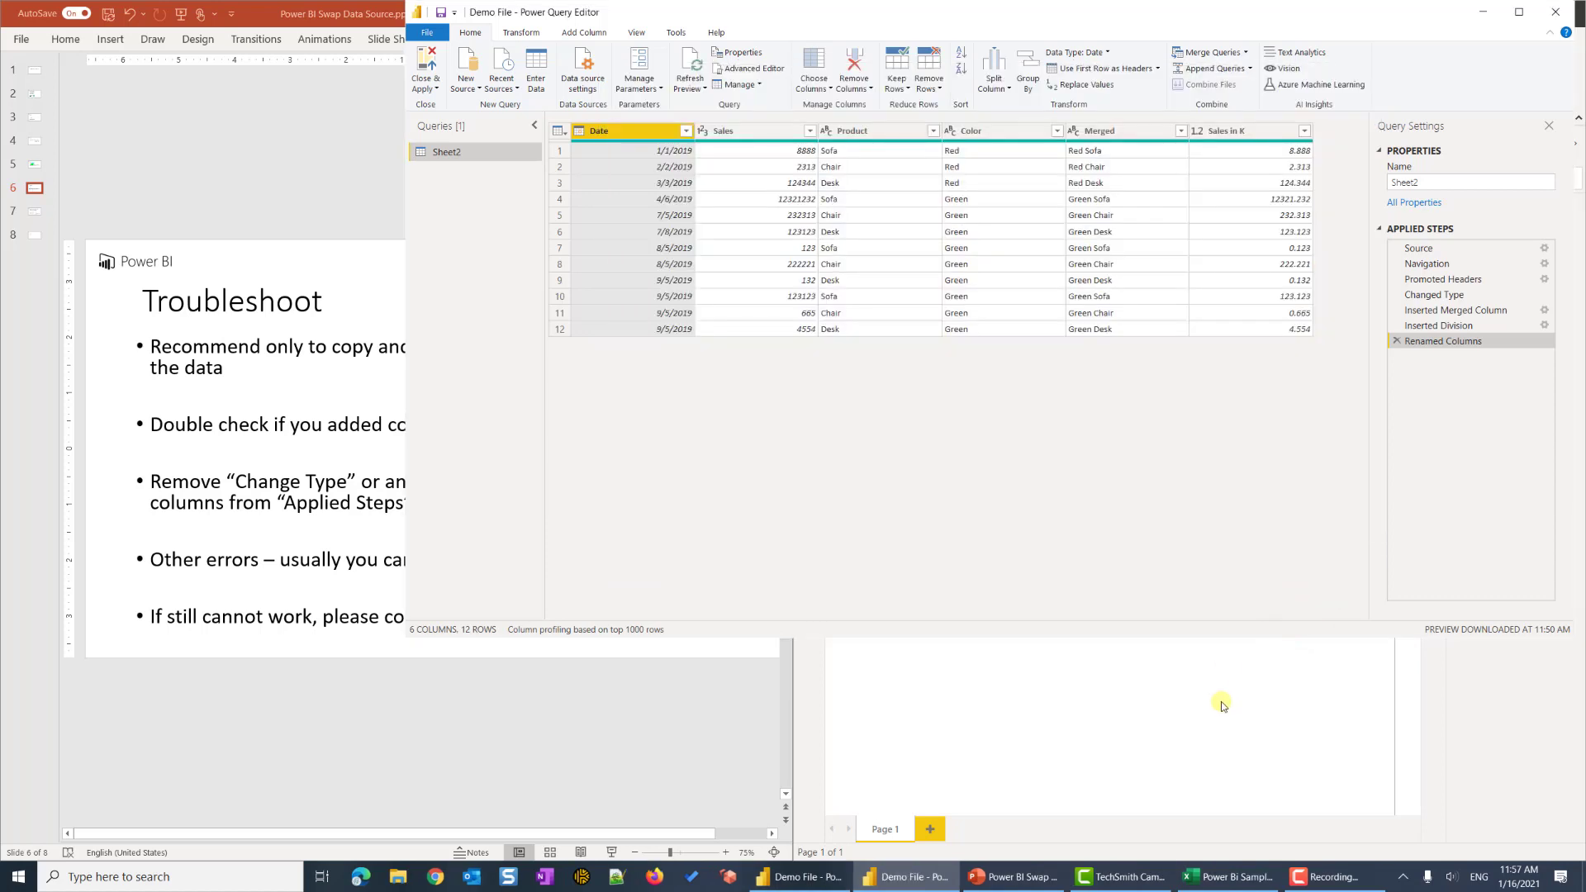
- Arrange the report beside the troubleshooting slide and open Sheet2's Advanced Editor
left_click(1227, 712)
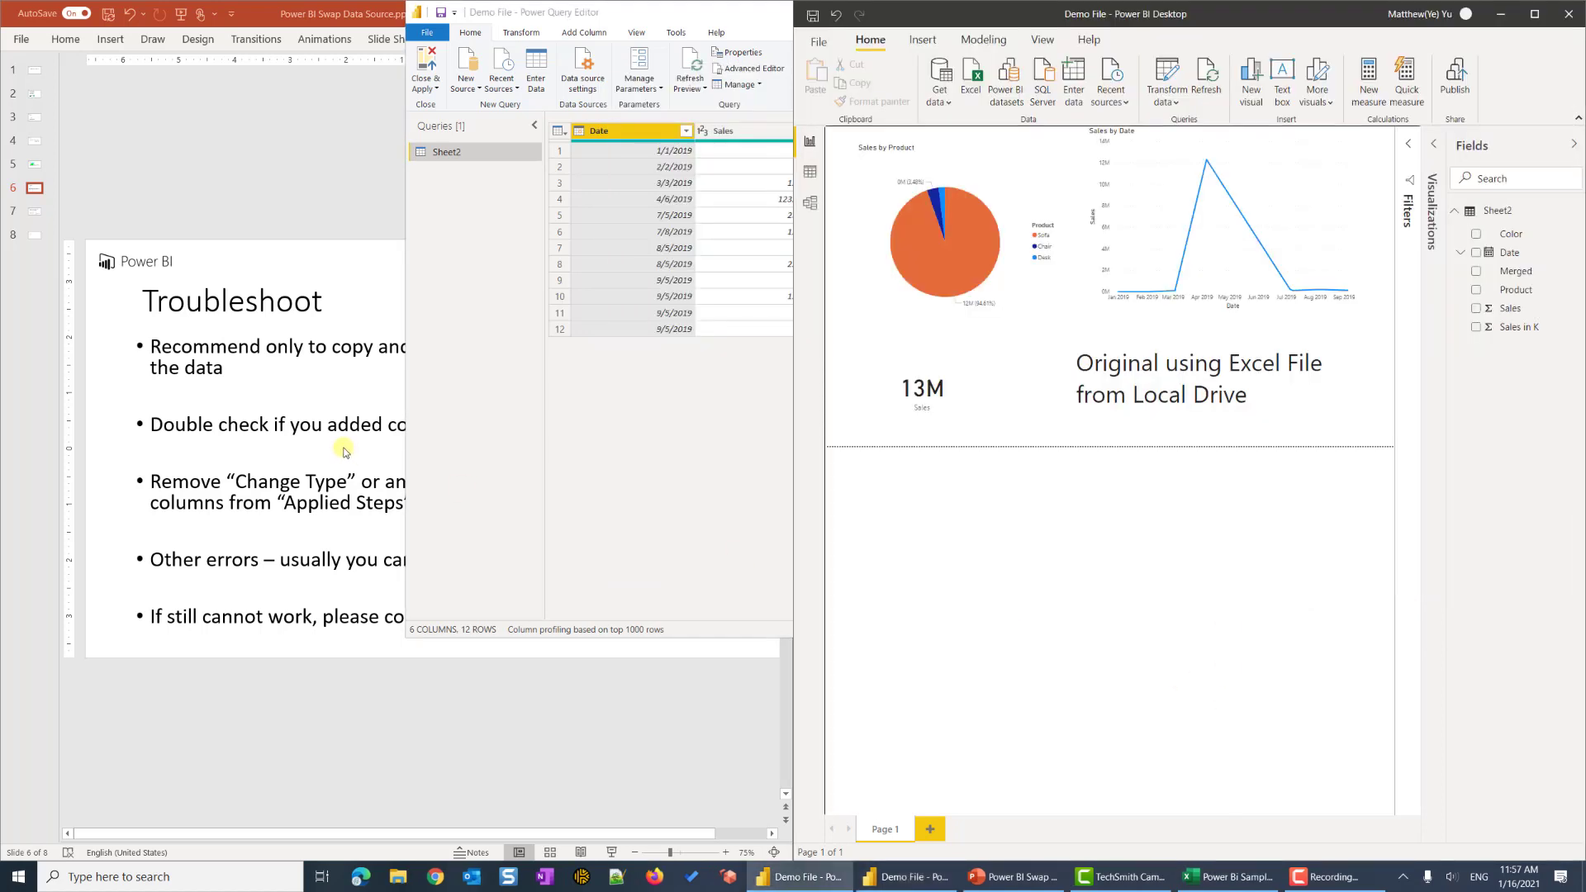
left_click(346, 451)
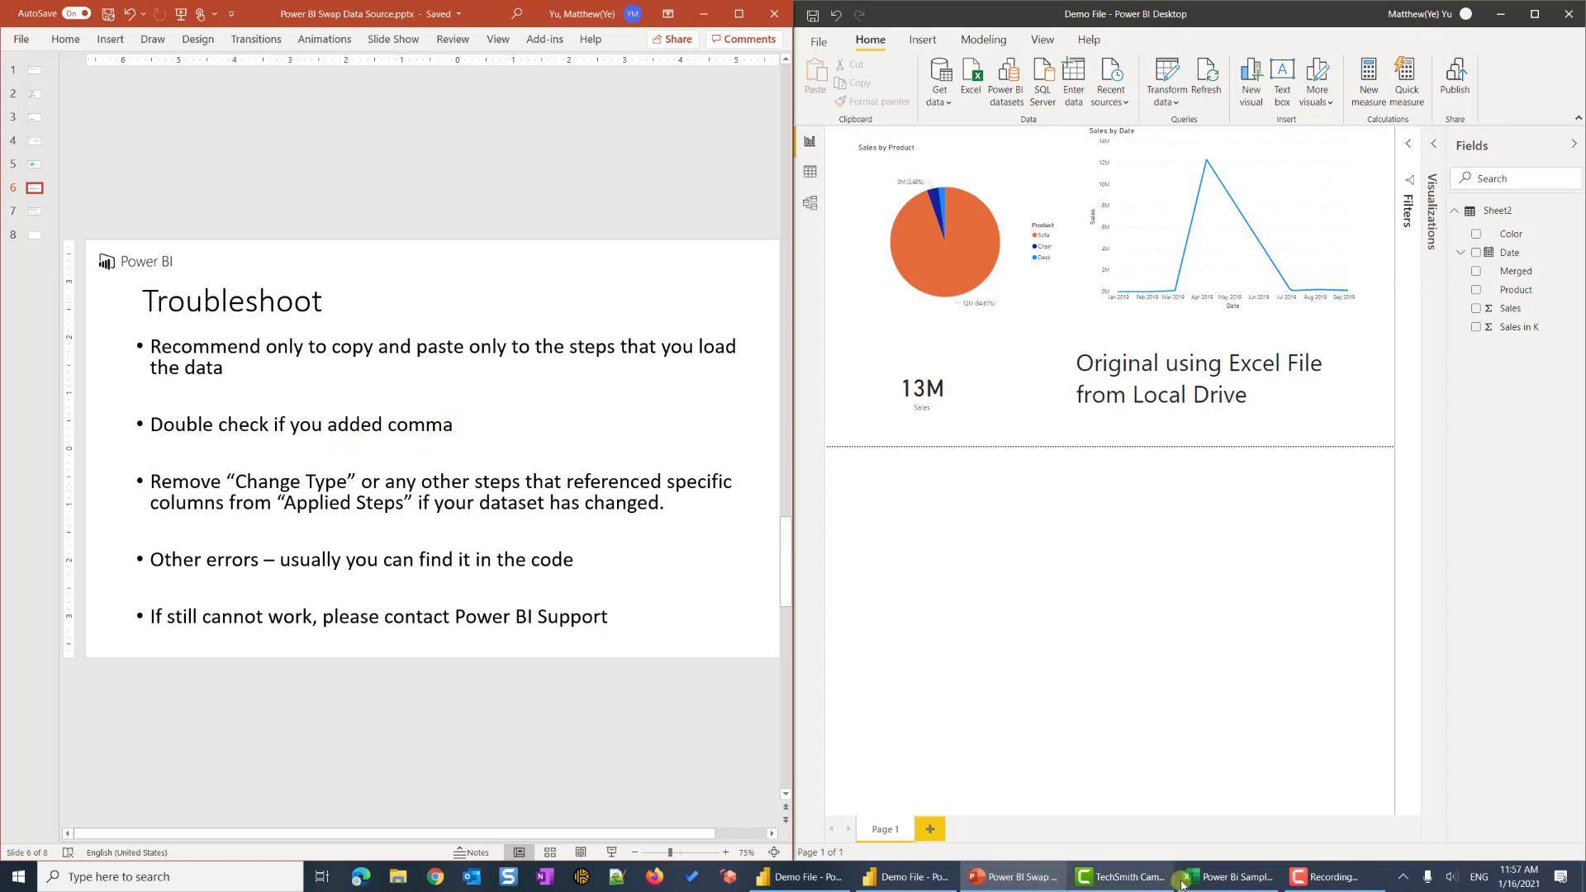
left_click(909, 877)
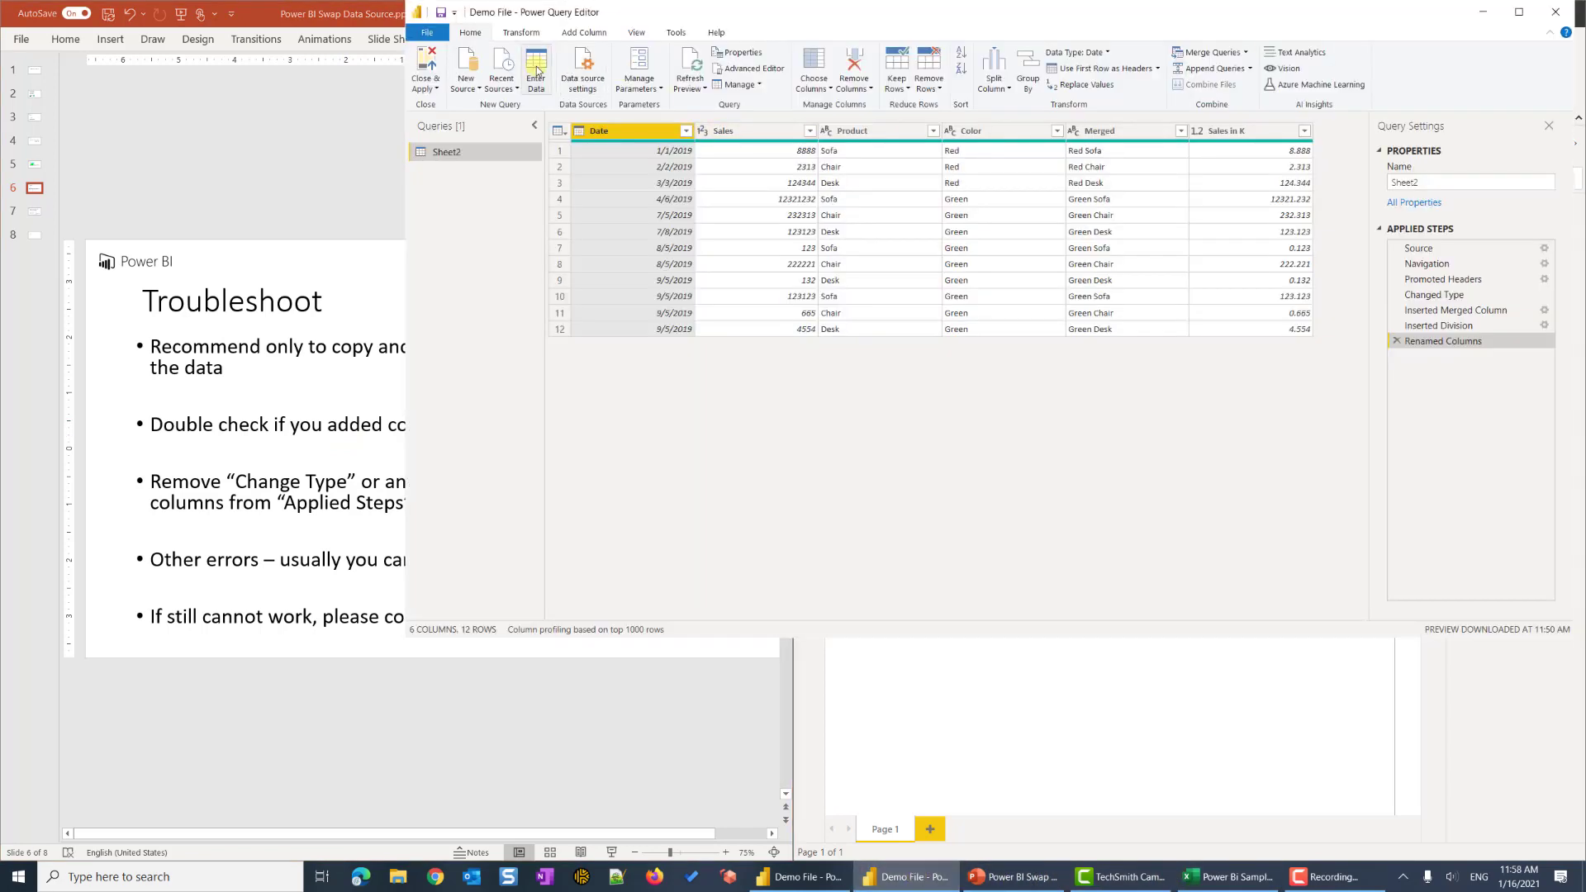
right_click(457, 152)
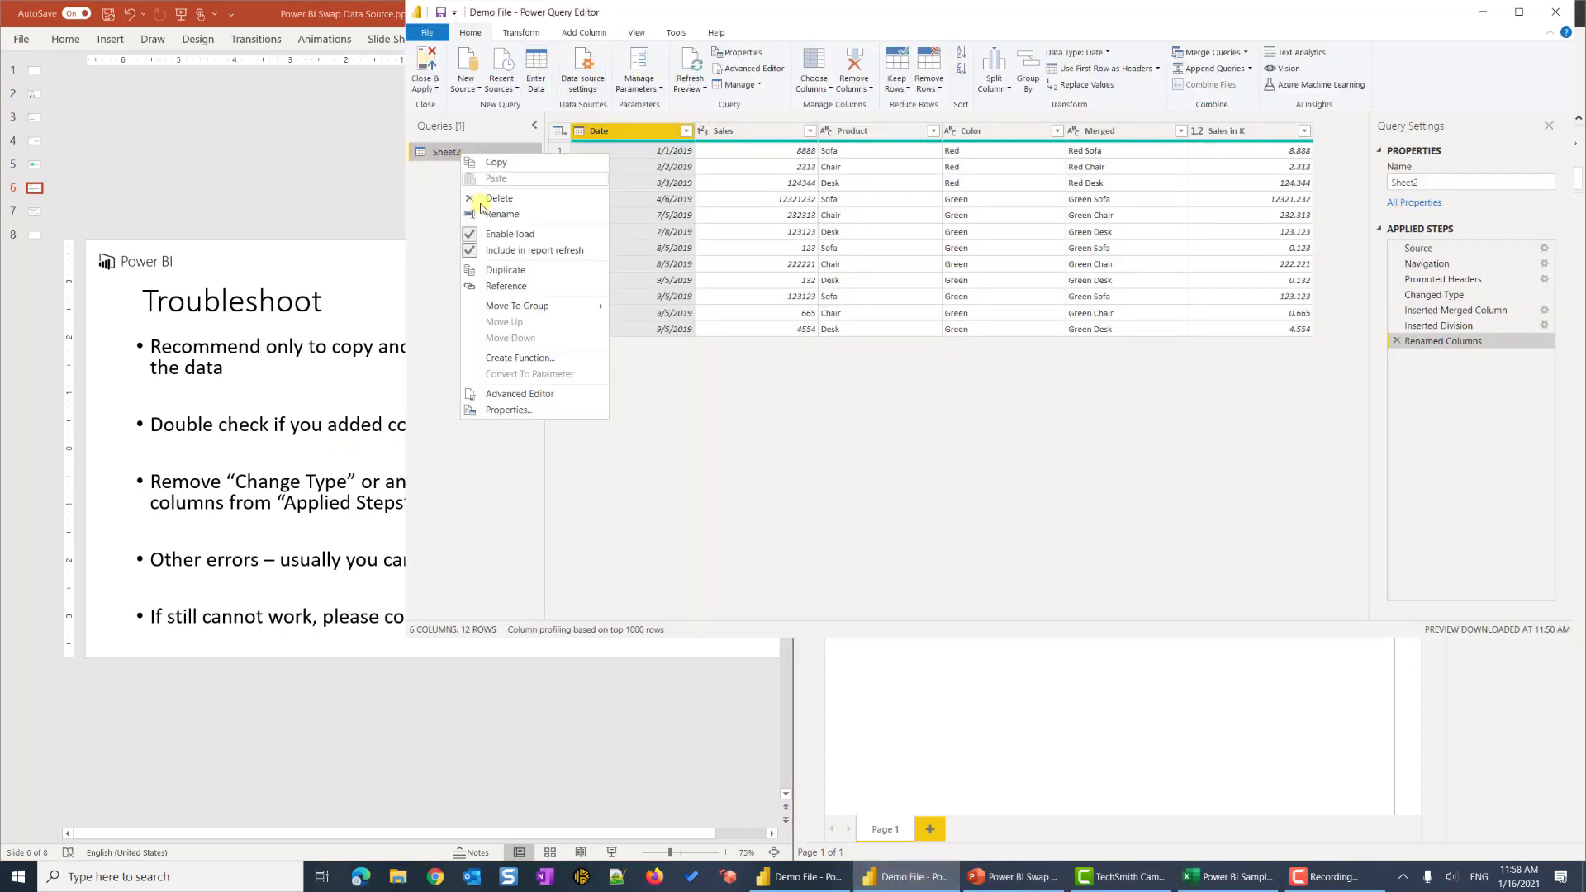
left_click(516, 406)
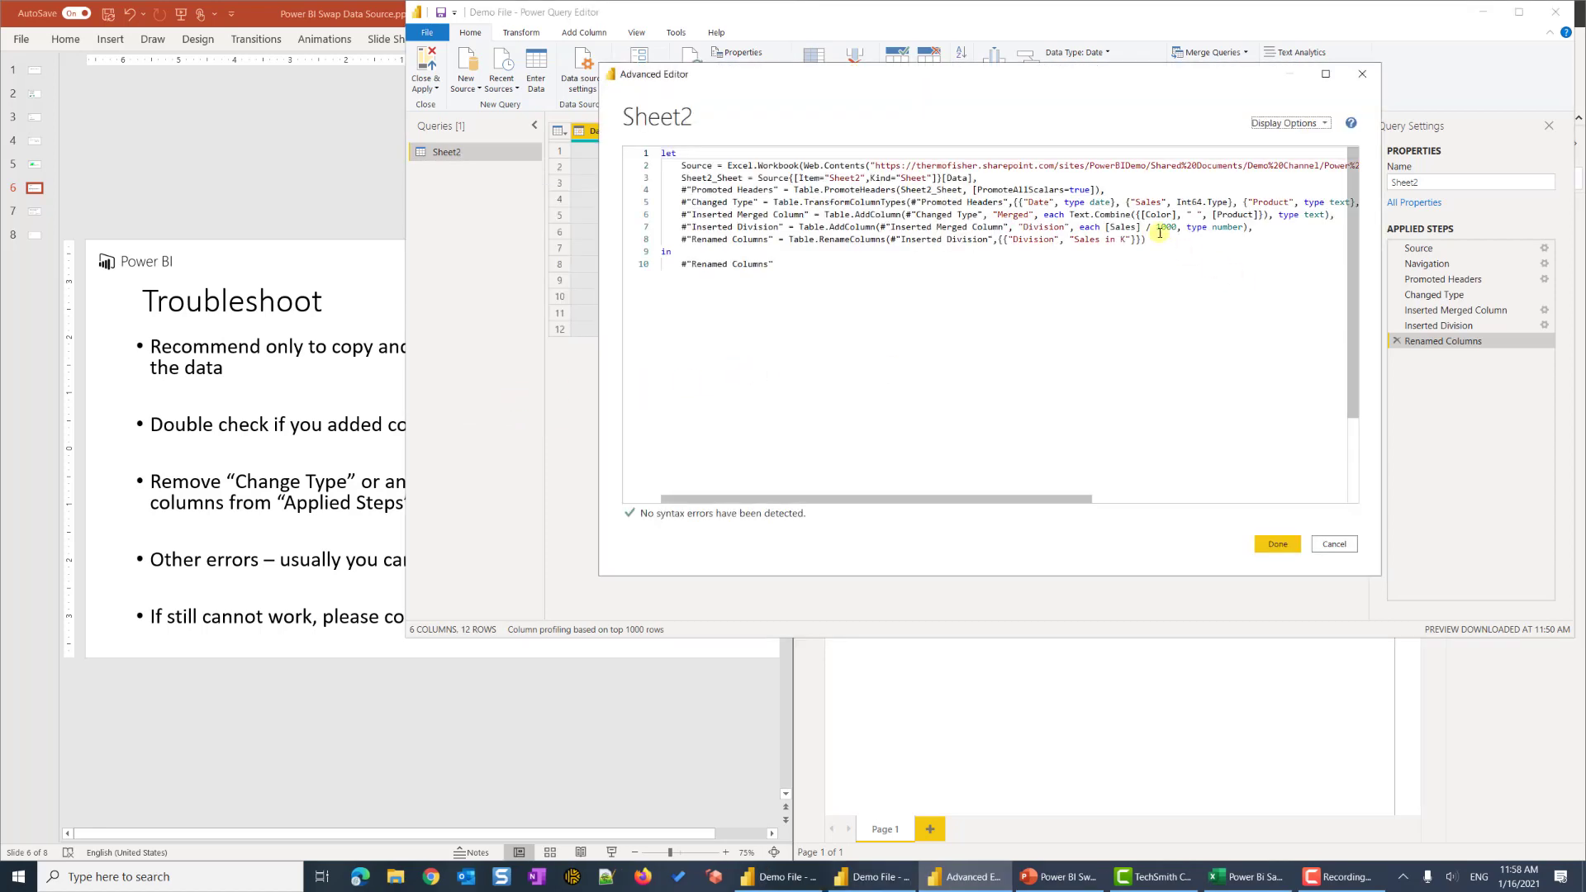
- Remove line 4's trailing comma to show the error, then restore it and apply
left_click(1121, 193)
key("BackSpace")
left_click(1055, 343)
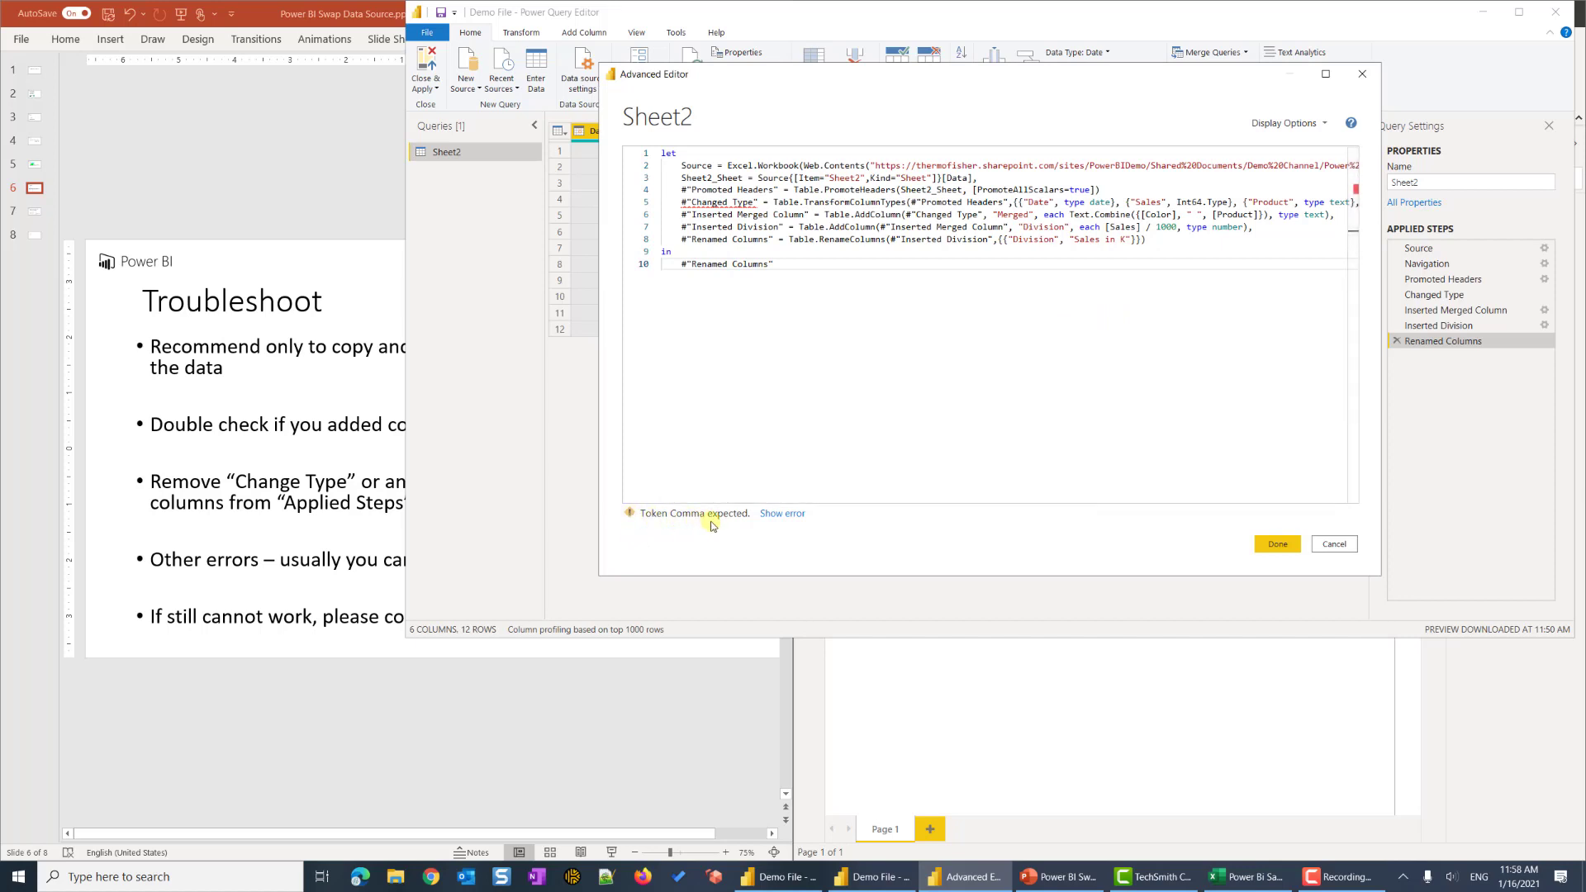
left_click(995, 182)
left_click(1142, 187)
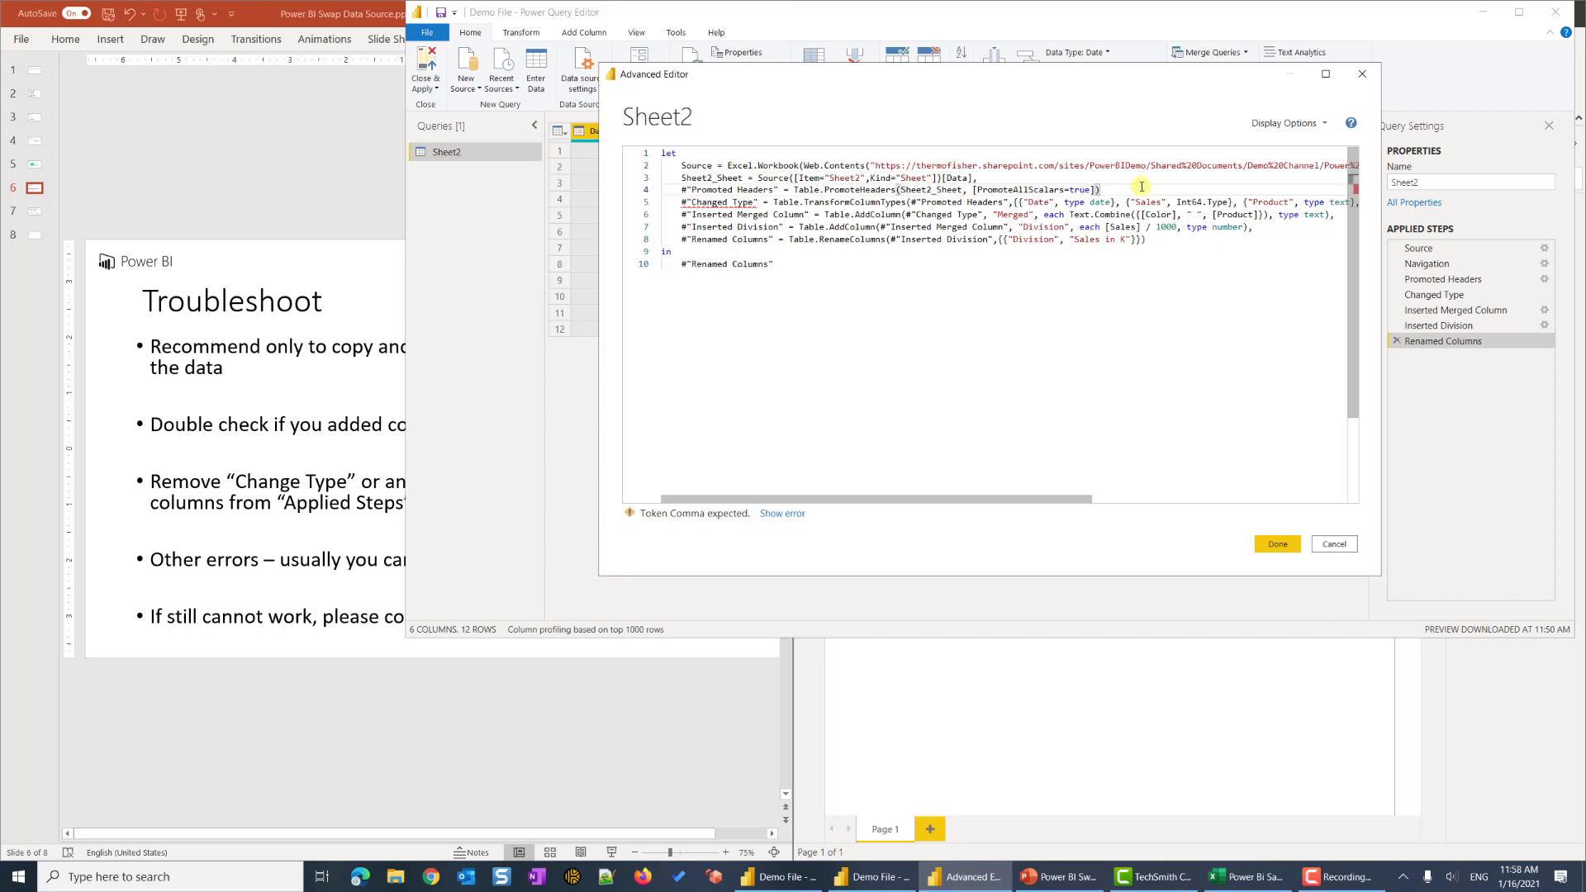
type(",")
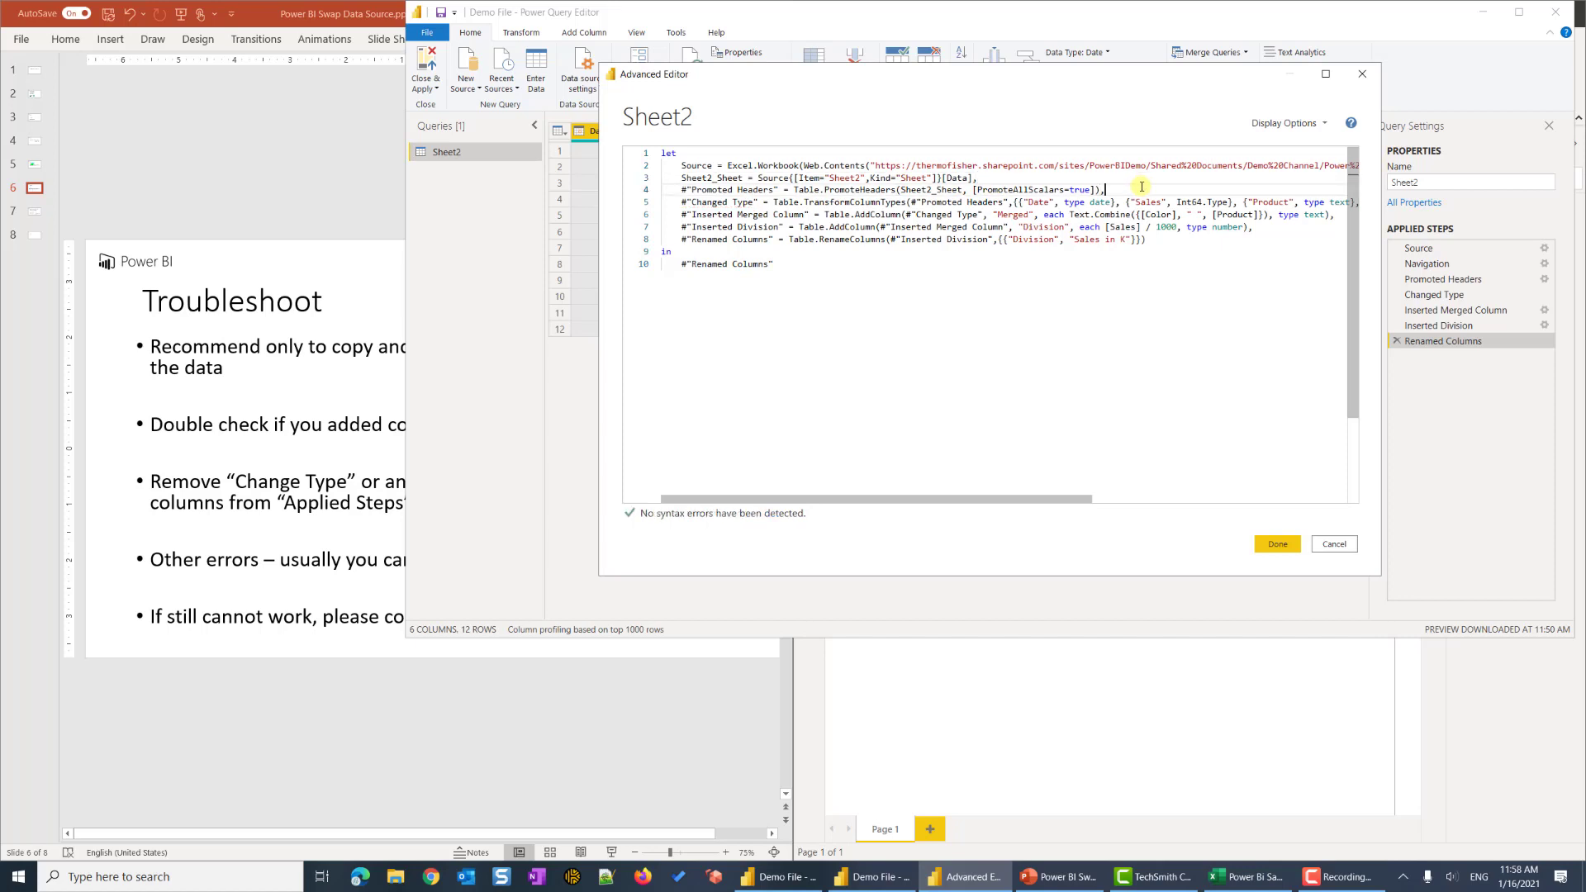
left_click(1281, 547)
left_click(584, 585)
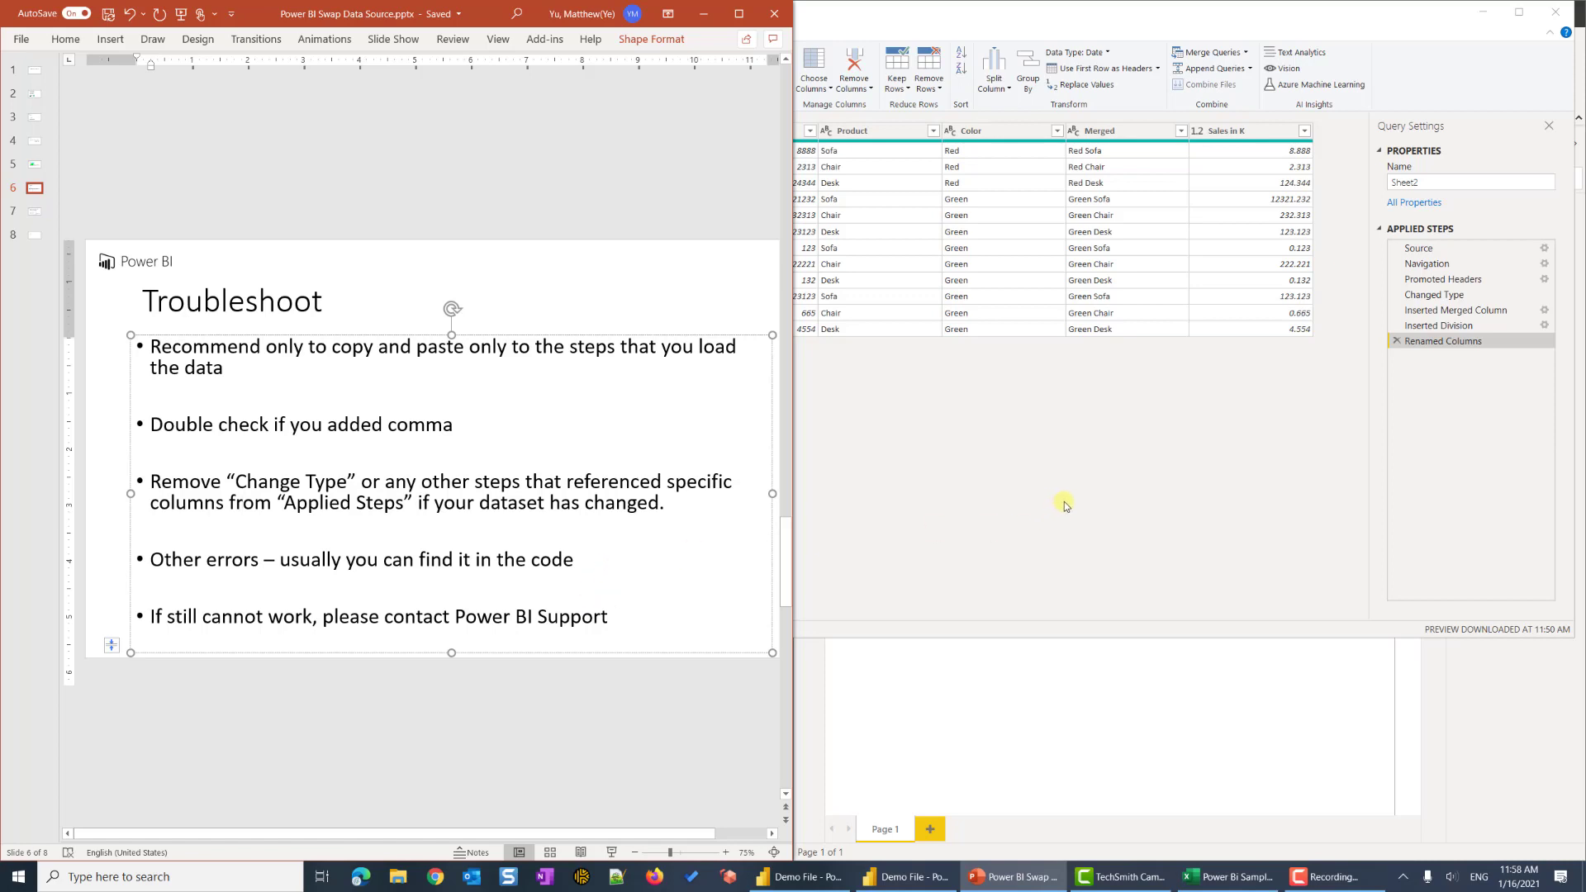
- Delete the Changed Type step from Sheet2's Applied Steps and confirm the deletion
left_click(1112, 492)
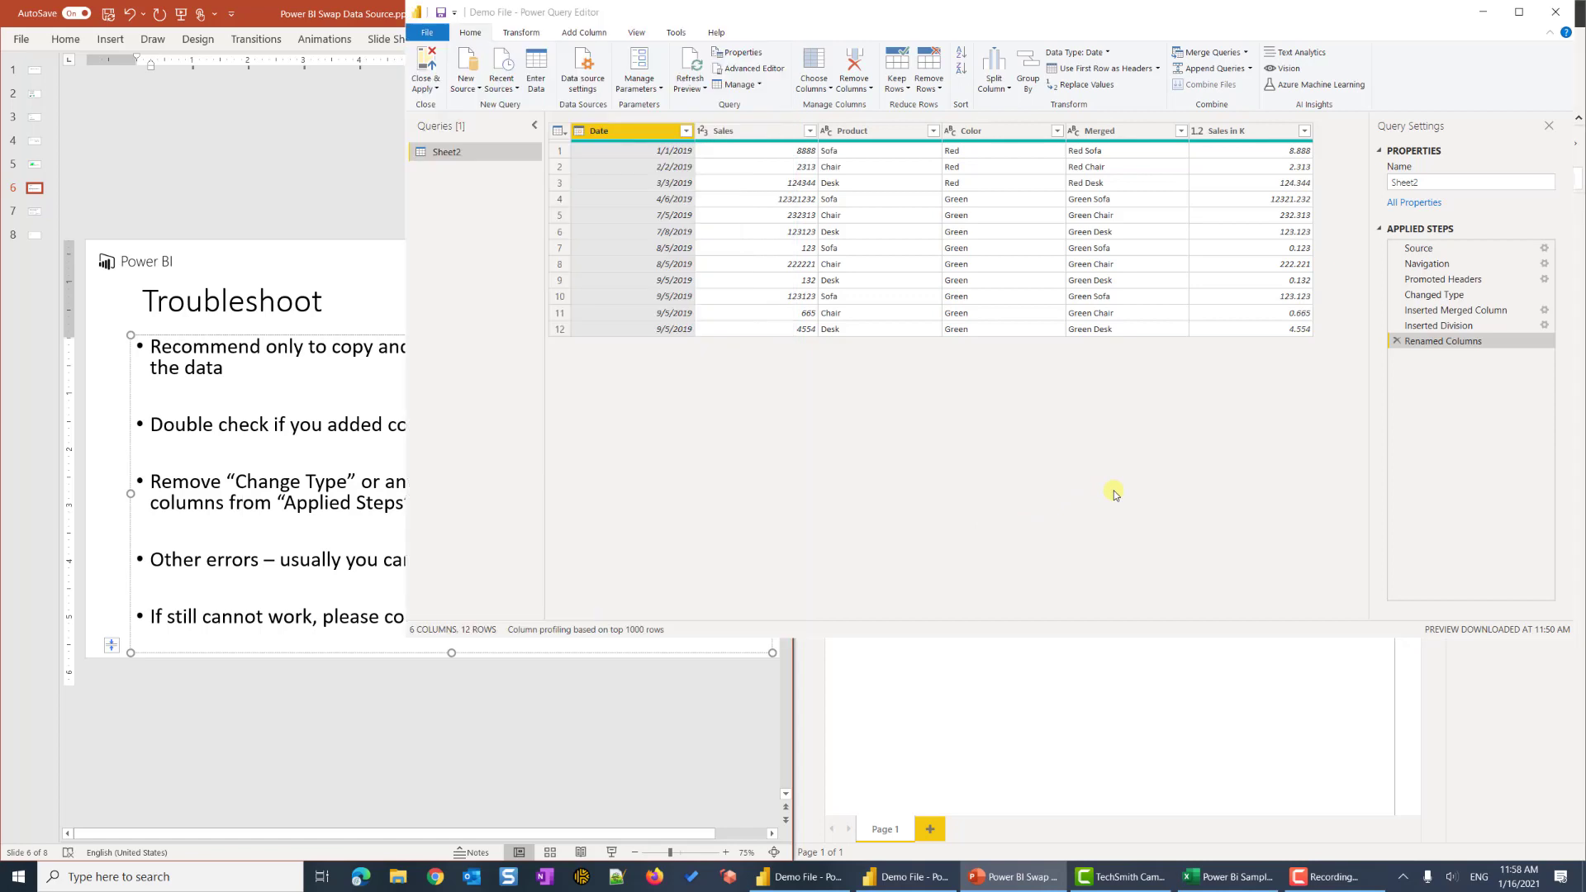
left_click(1456, 300)
right_click(1454, 301)
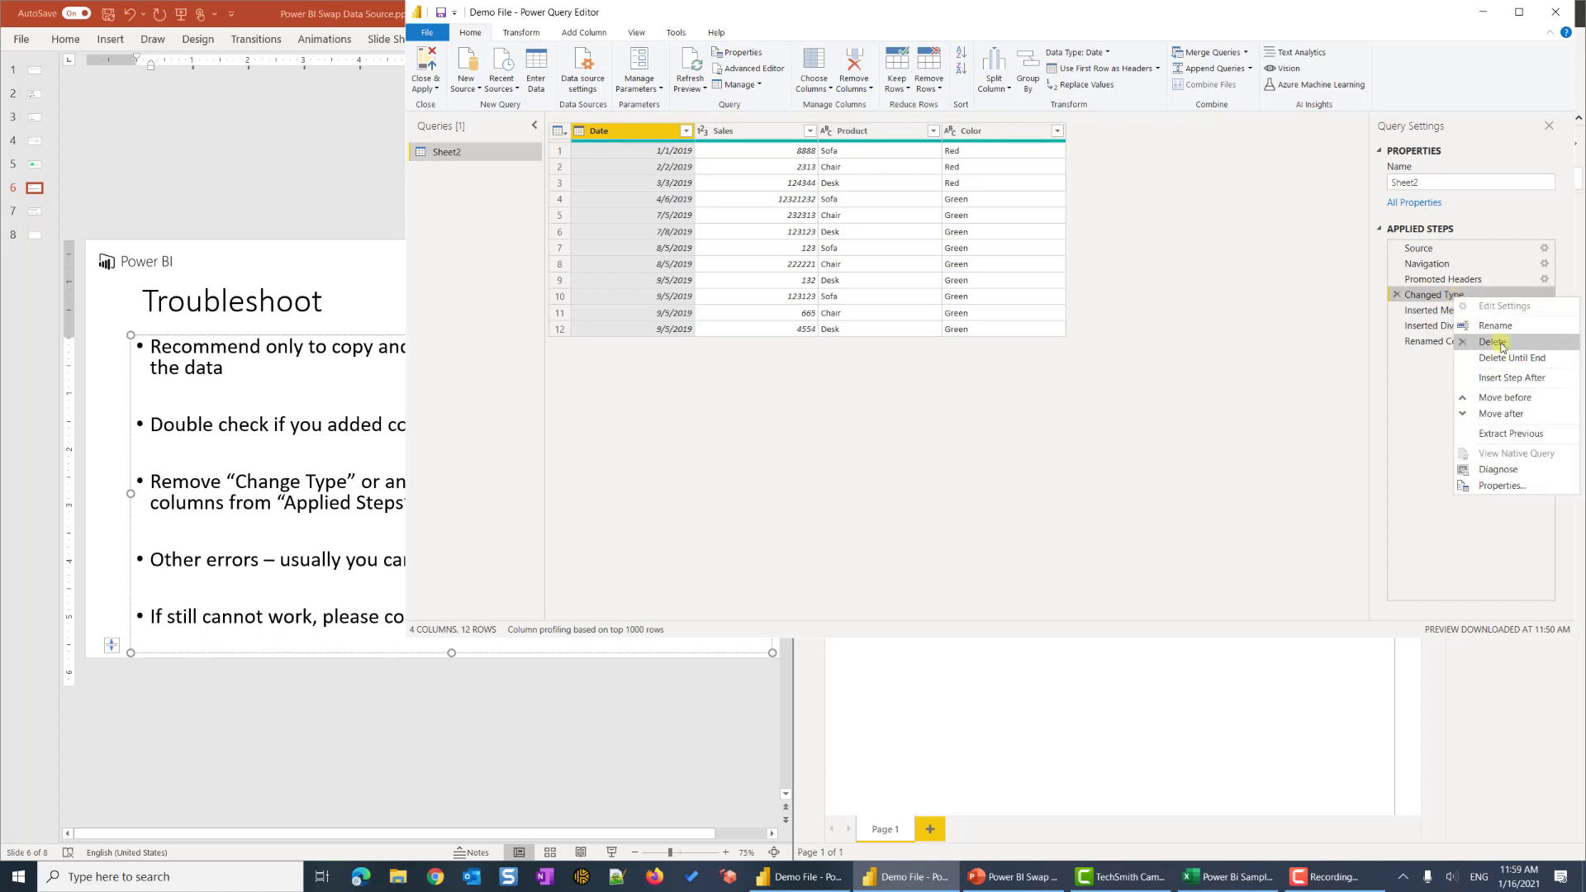
left_click(1502, 347)
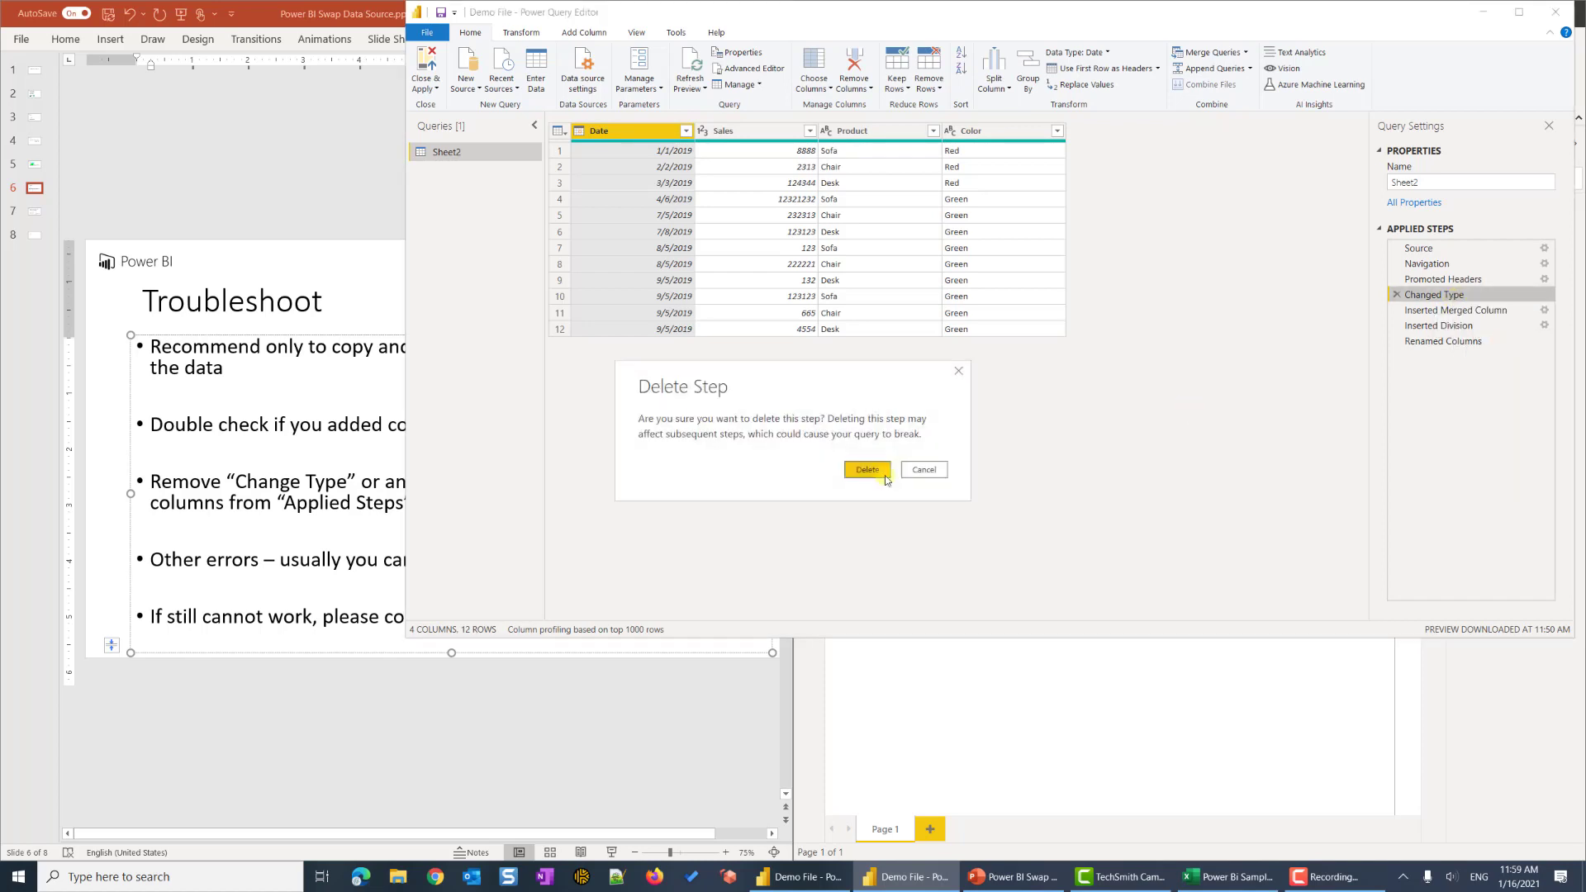
left_click(874, 477)
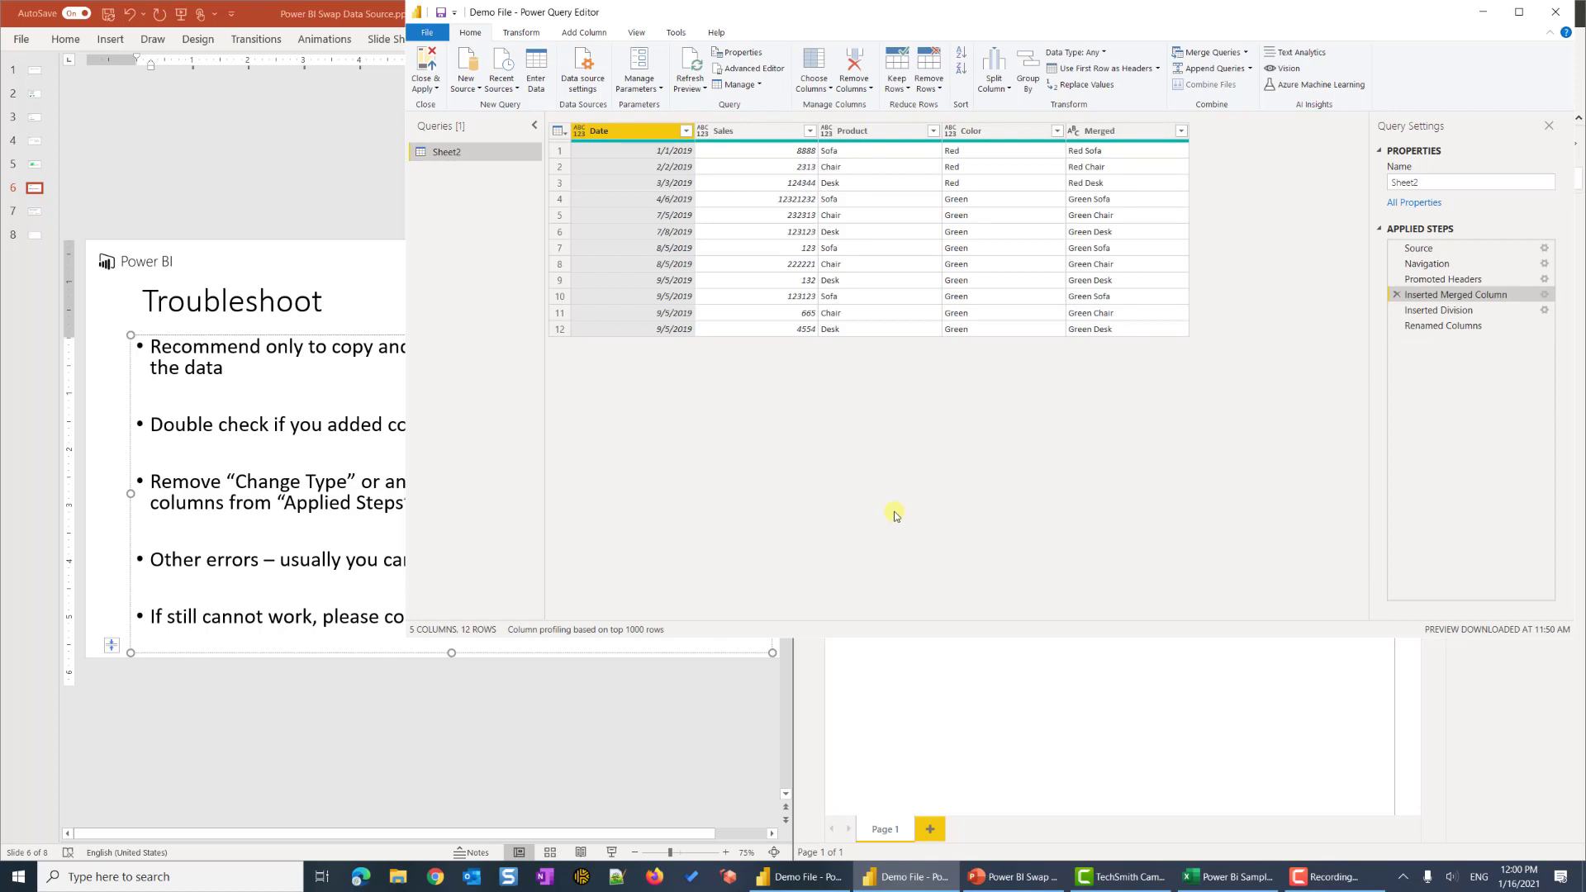
- Review Sheet2's M code to confirm Merged now builds directly on #"Promoted Headers"
right_click(467, 153)
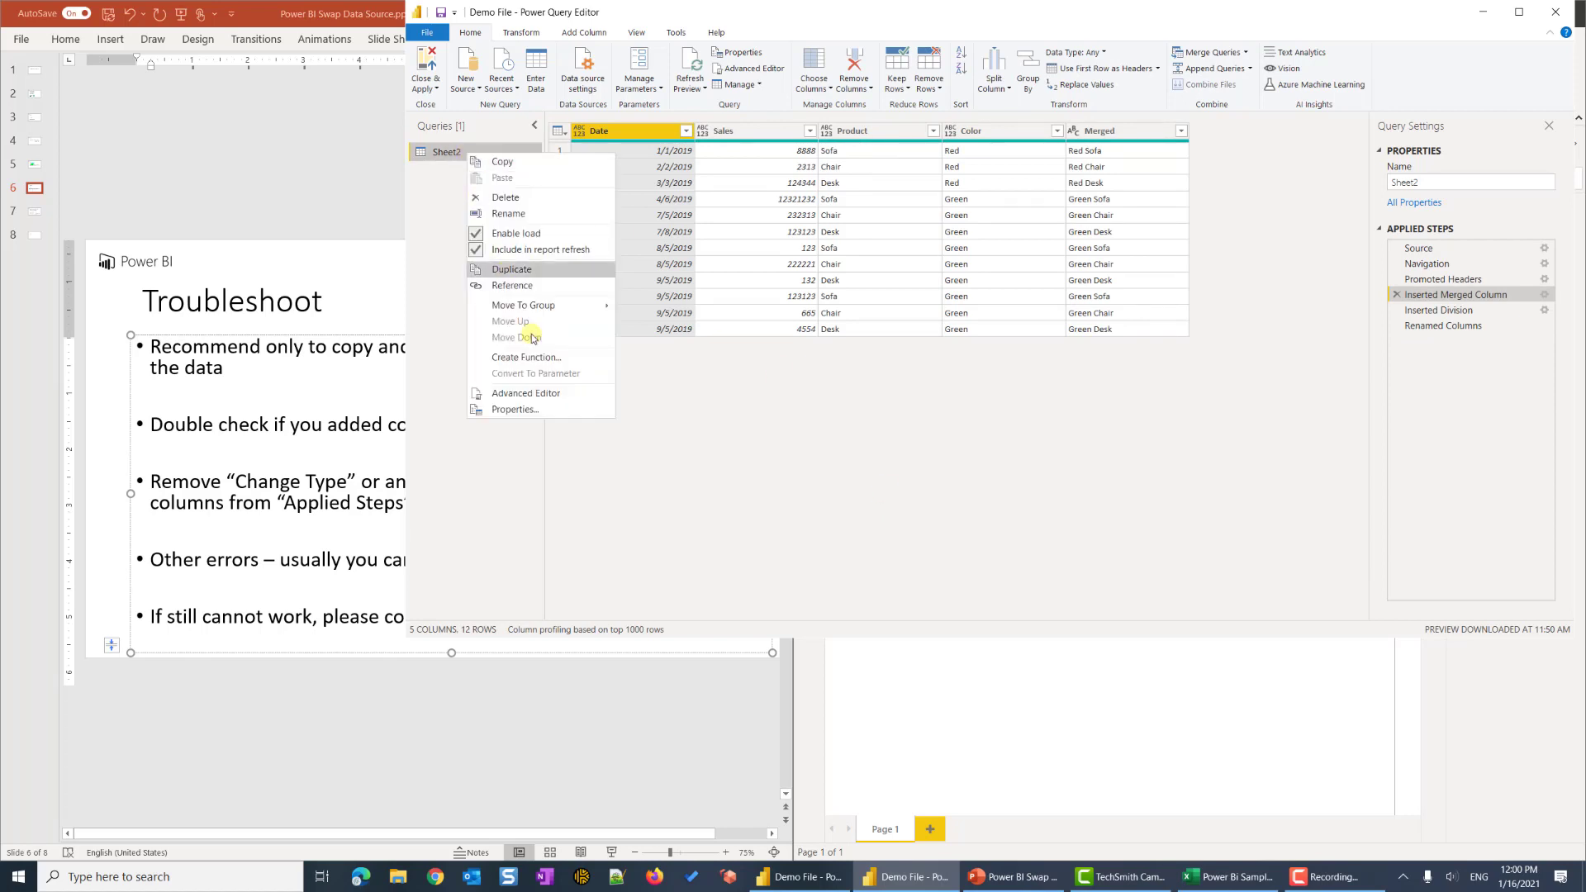
left_click(549, 395)
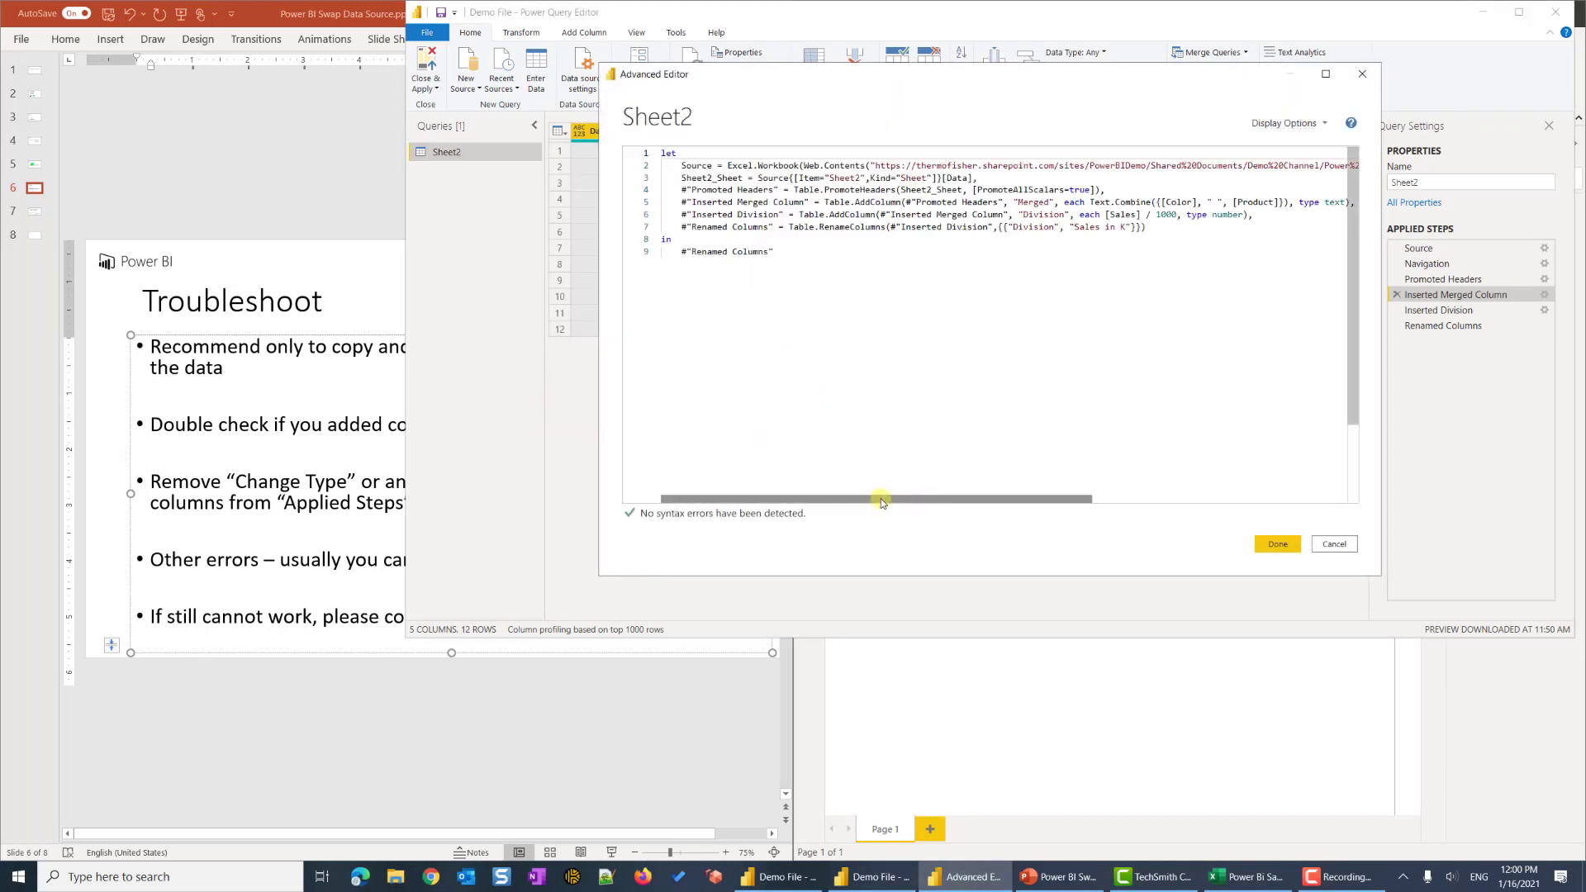
left_click_drag(882, 501, 930, 502)
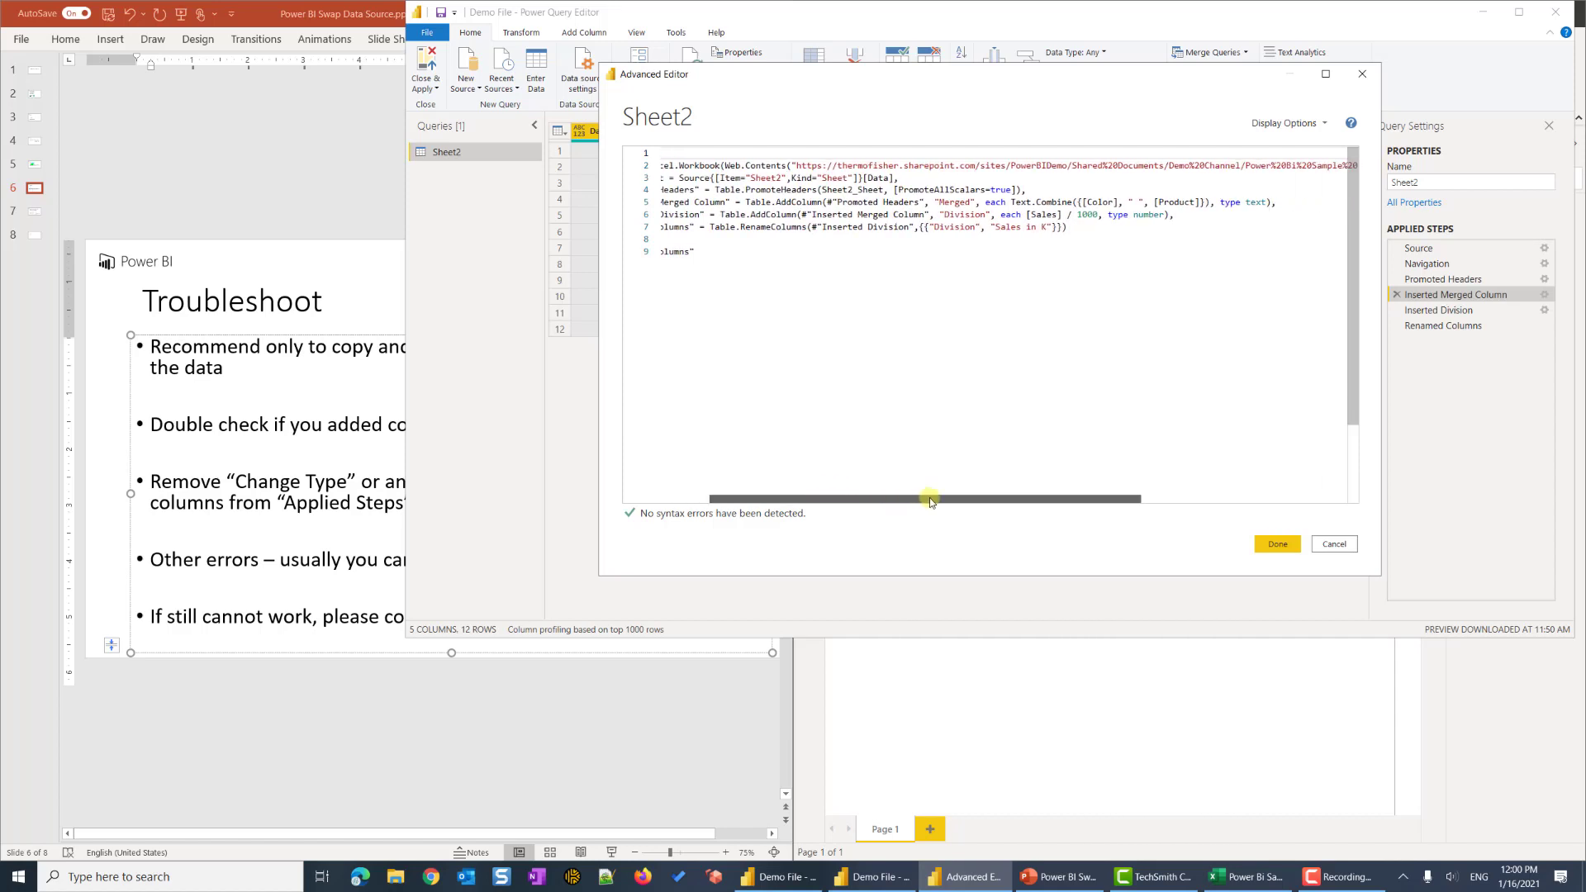
left_click(1275, 544)
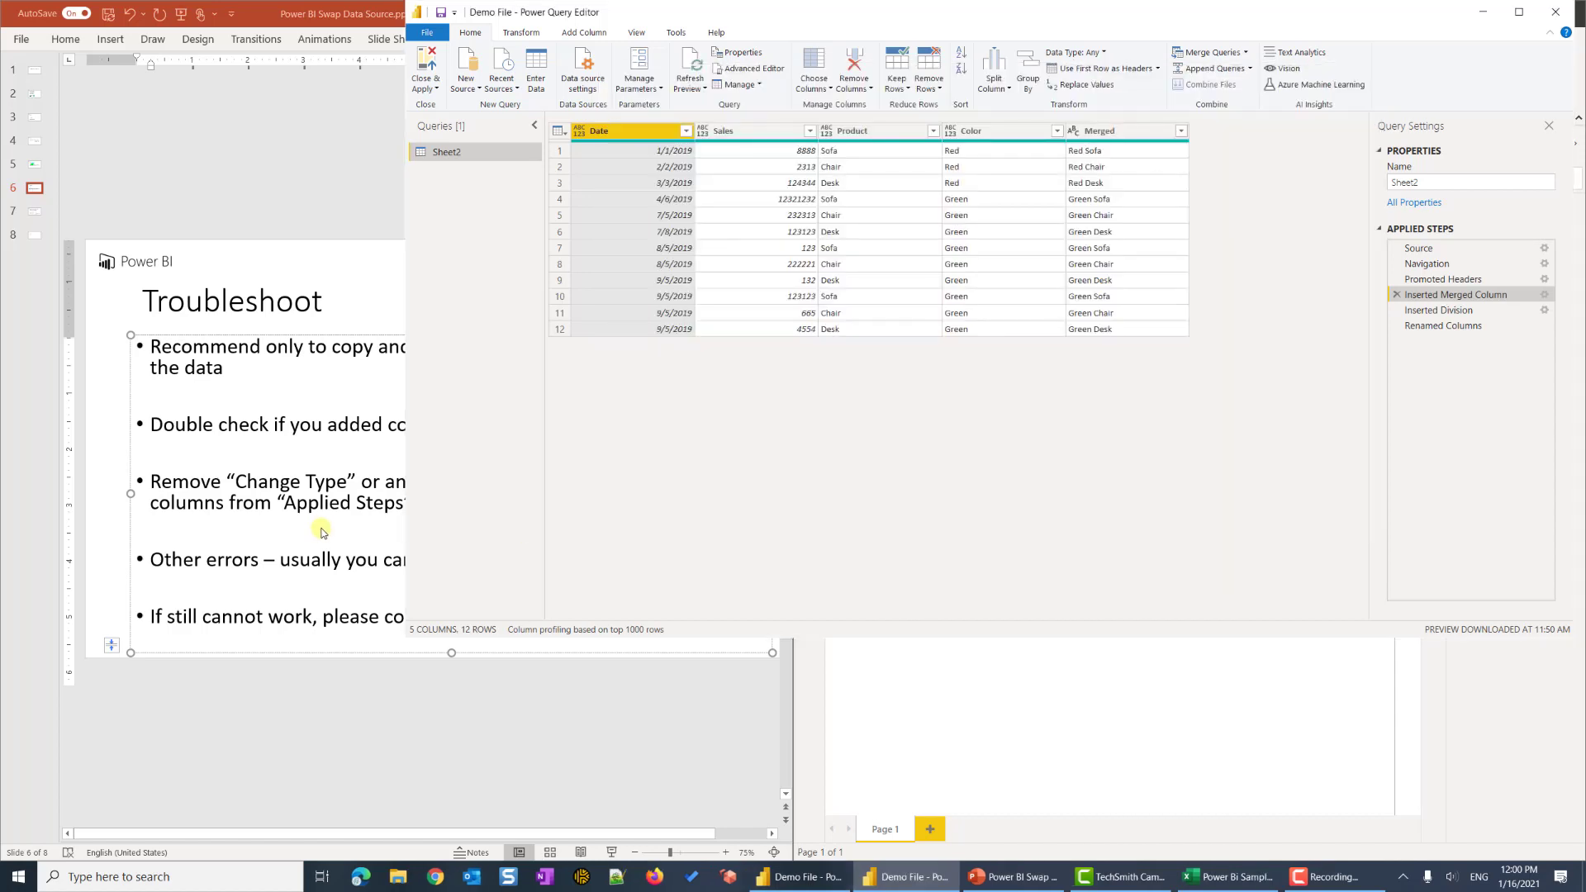
left_click(383, 617)
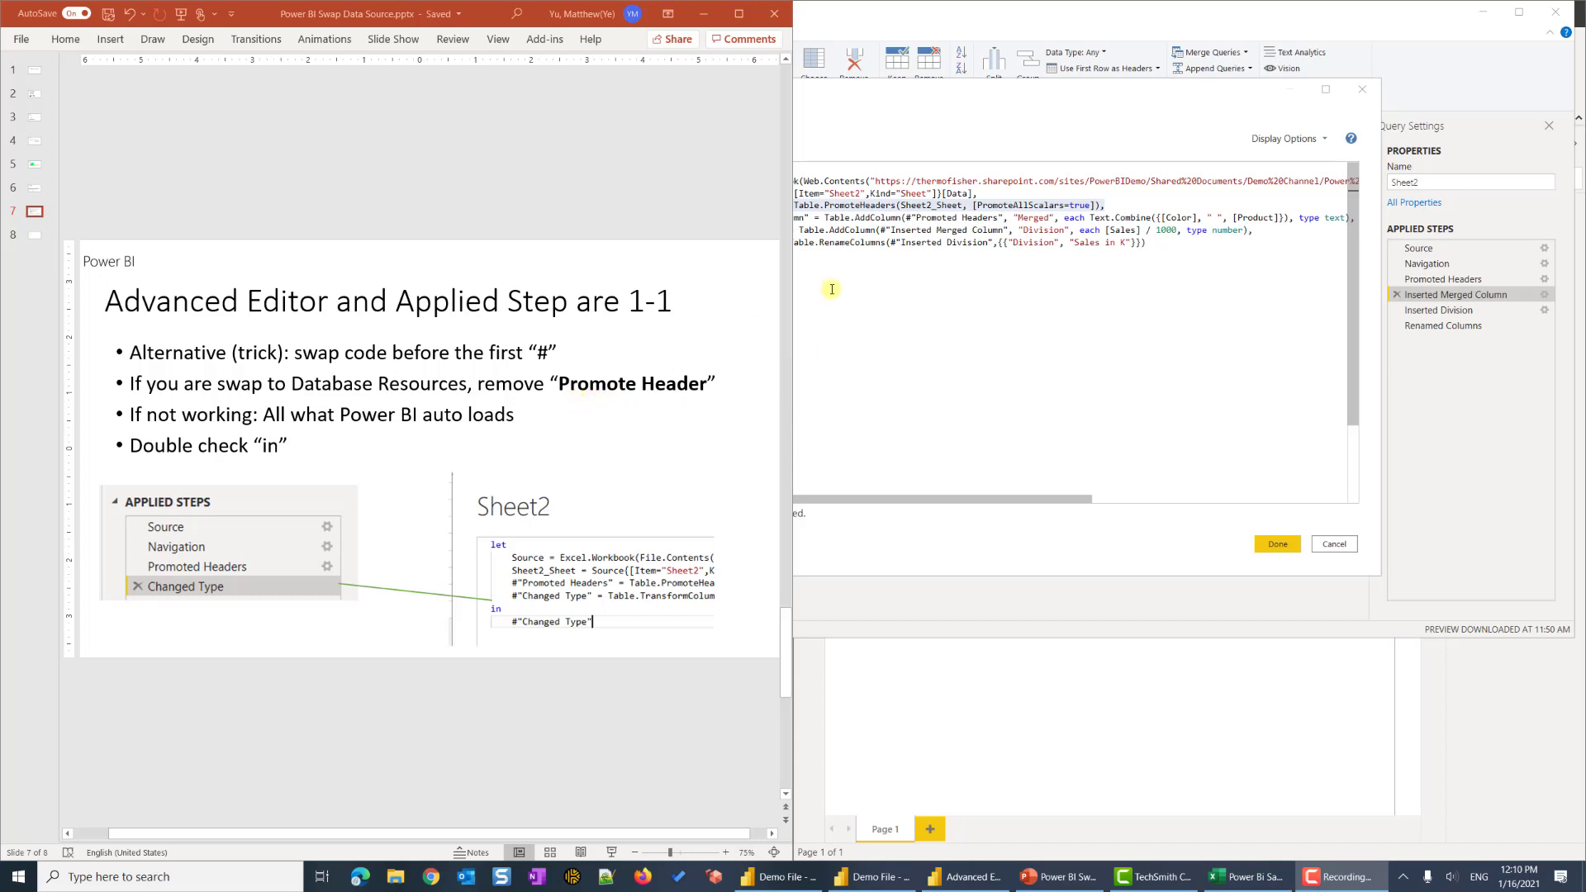
- Compare the code's Promoted Headers line with slide 7's bullet on auto-loaded steps
left_click(880, 233)
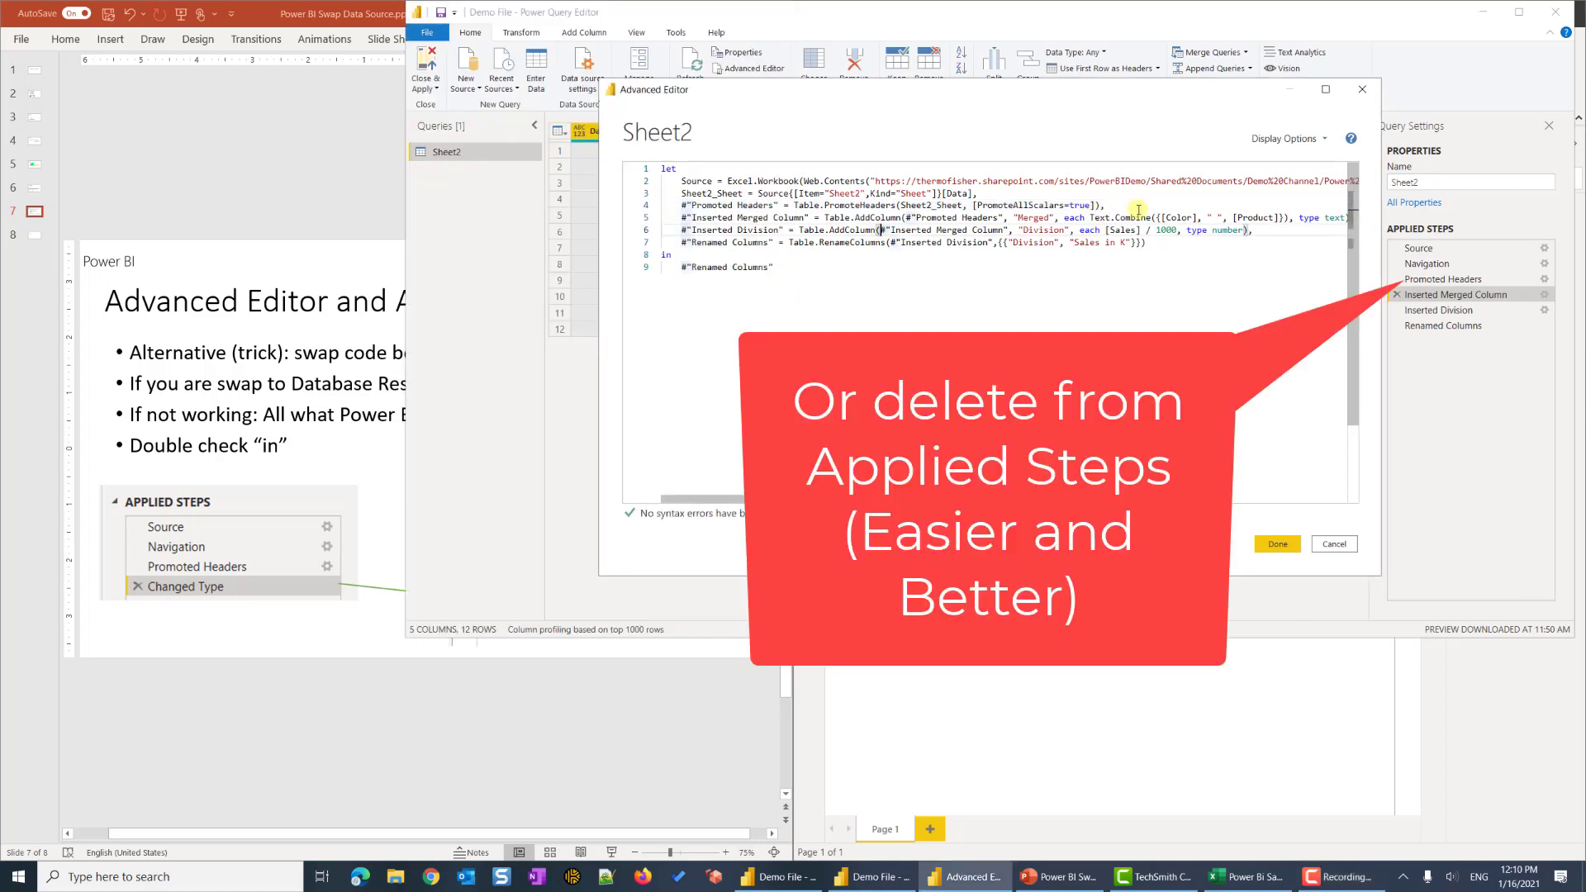
left_click_drag(1111, 205, 628, 211)
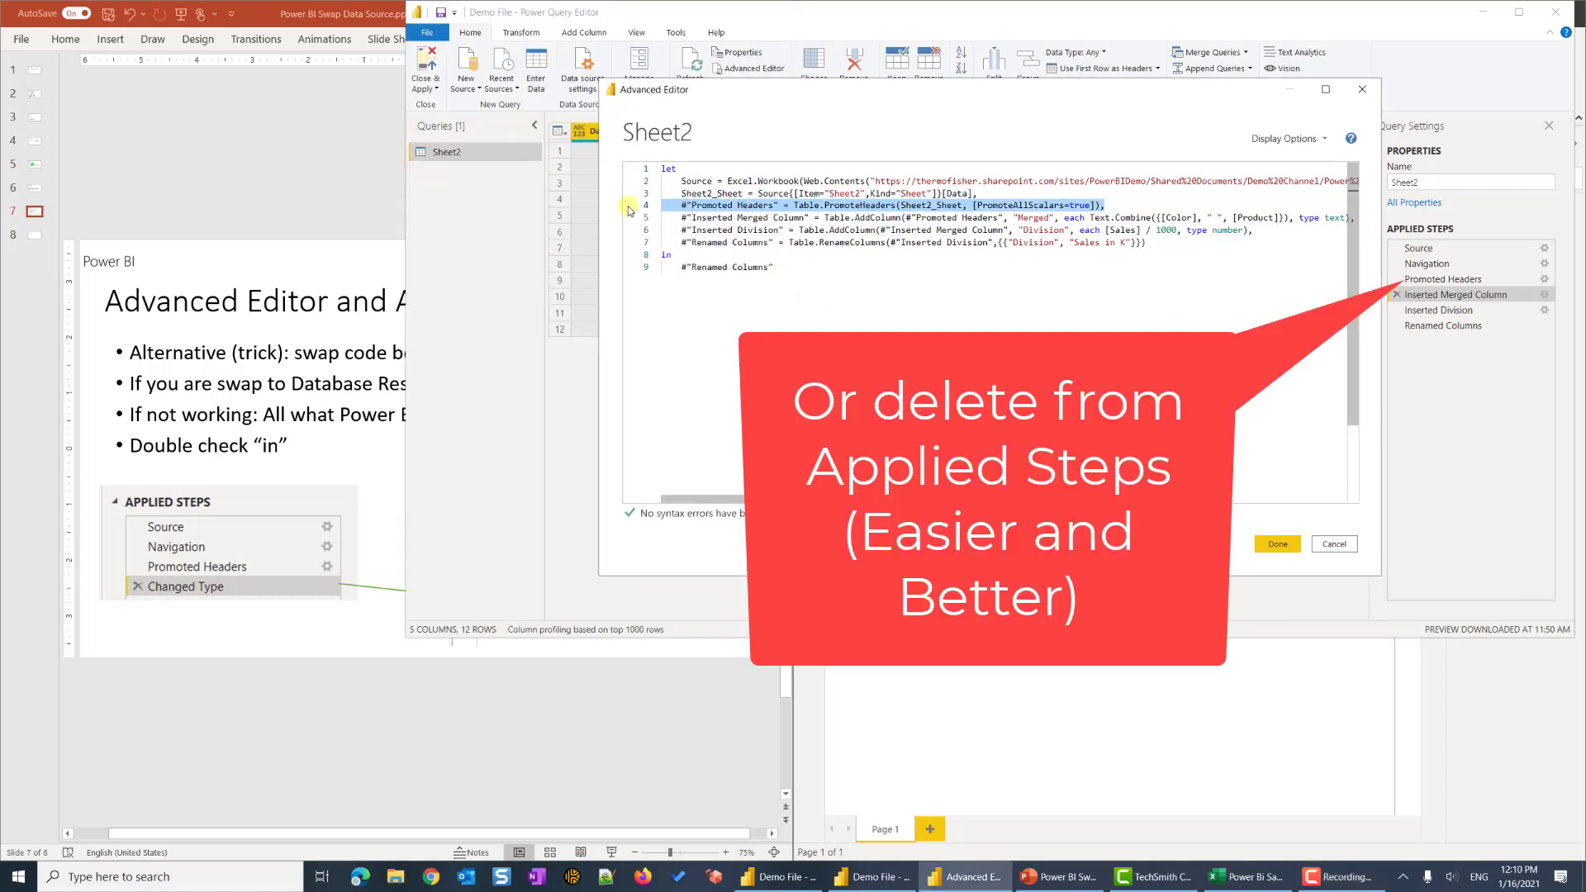
left_click(344, 447)
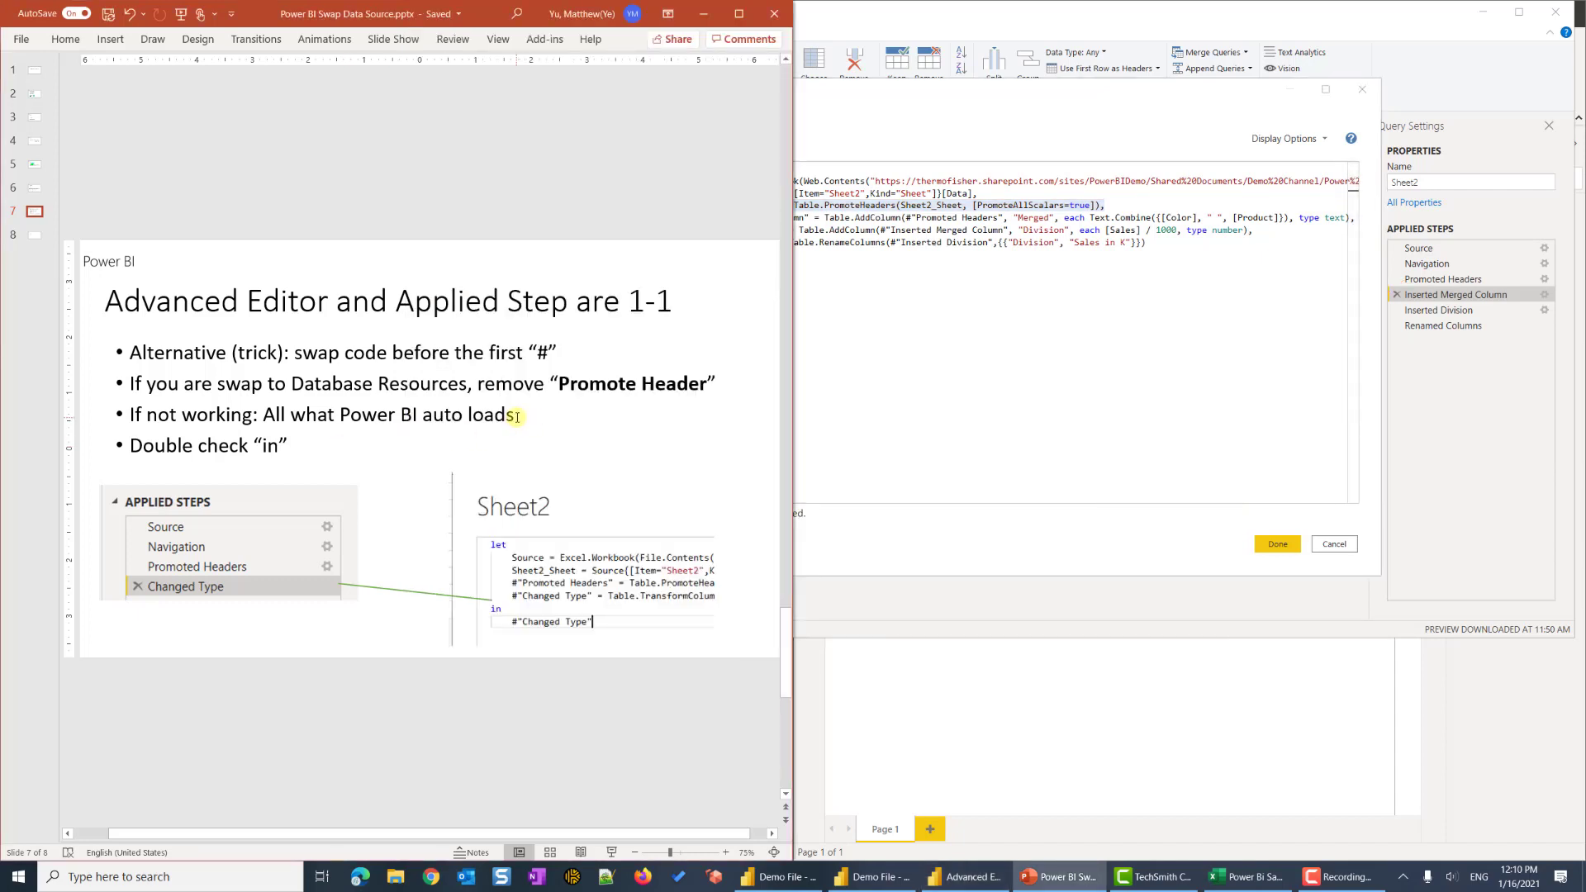
left_click(520, 414)
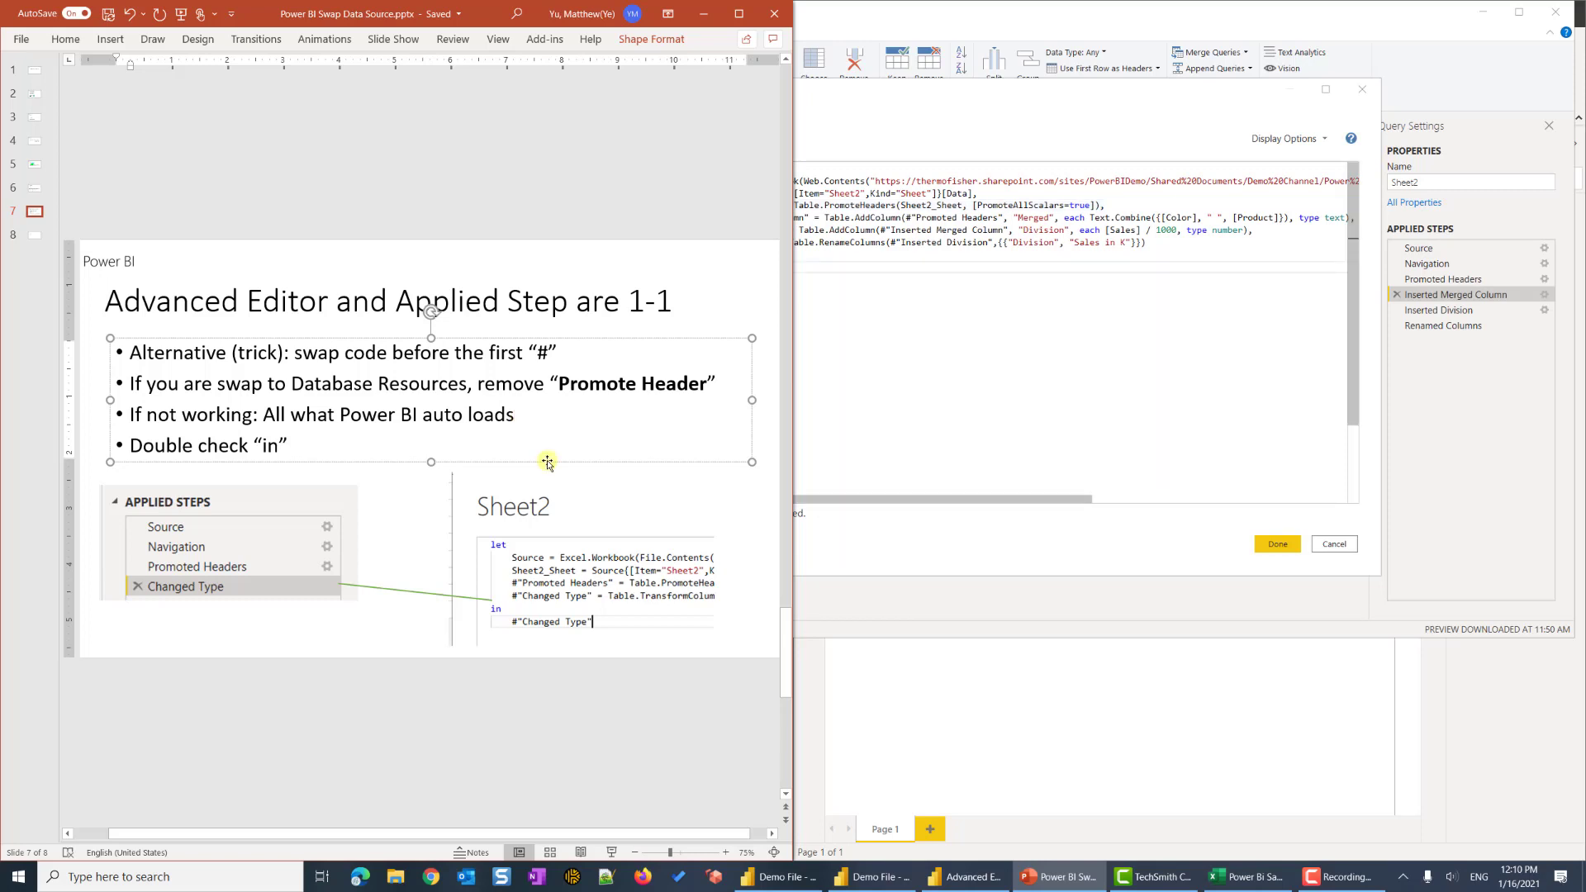
left_click(1227, 370)
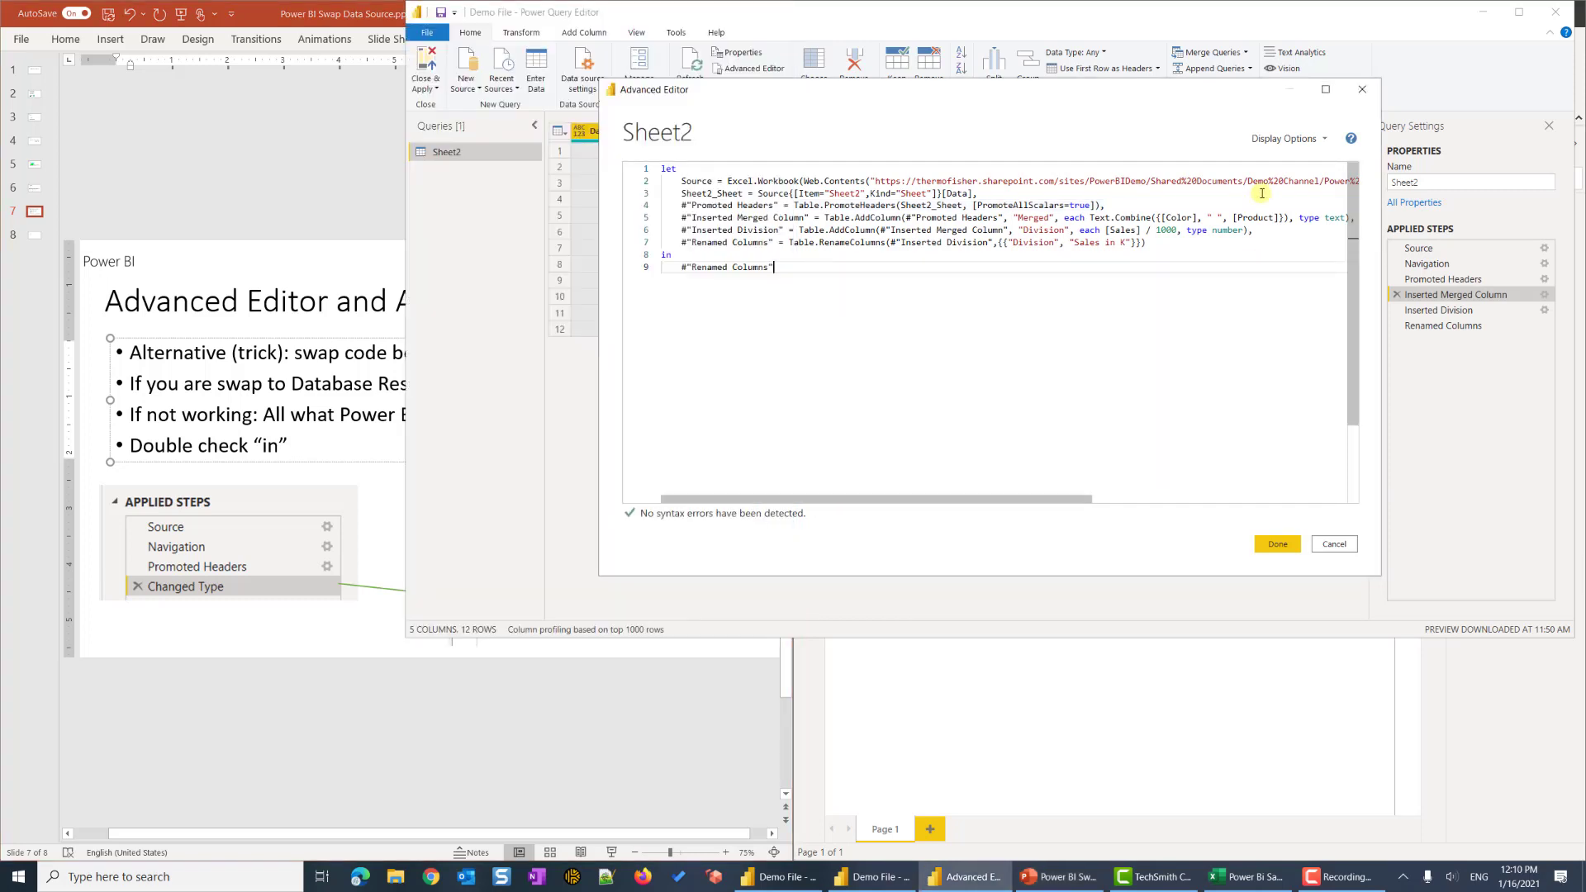
double_click(692, 181)
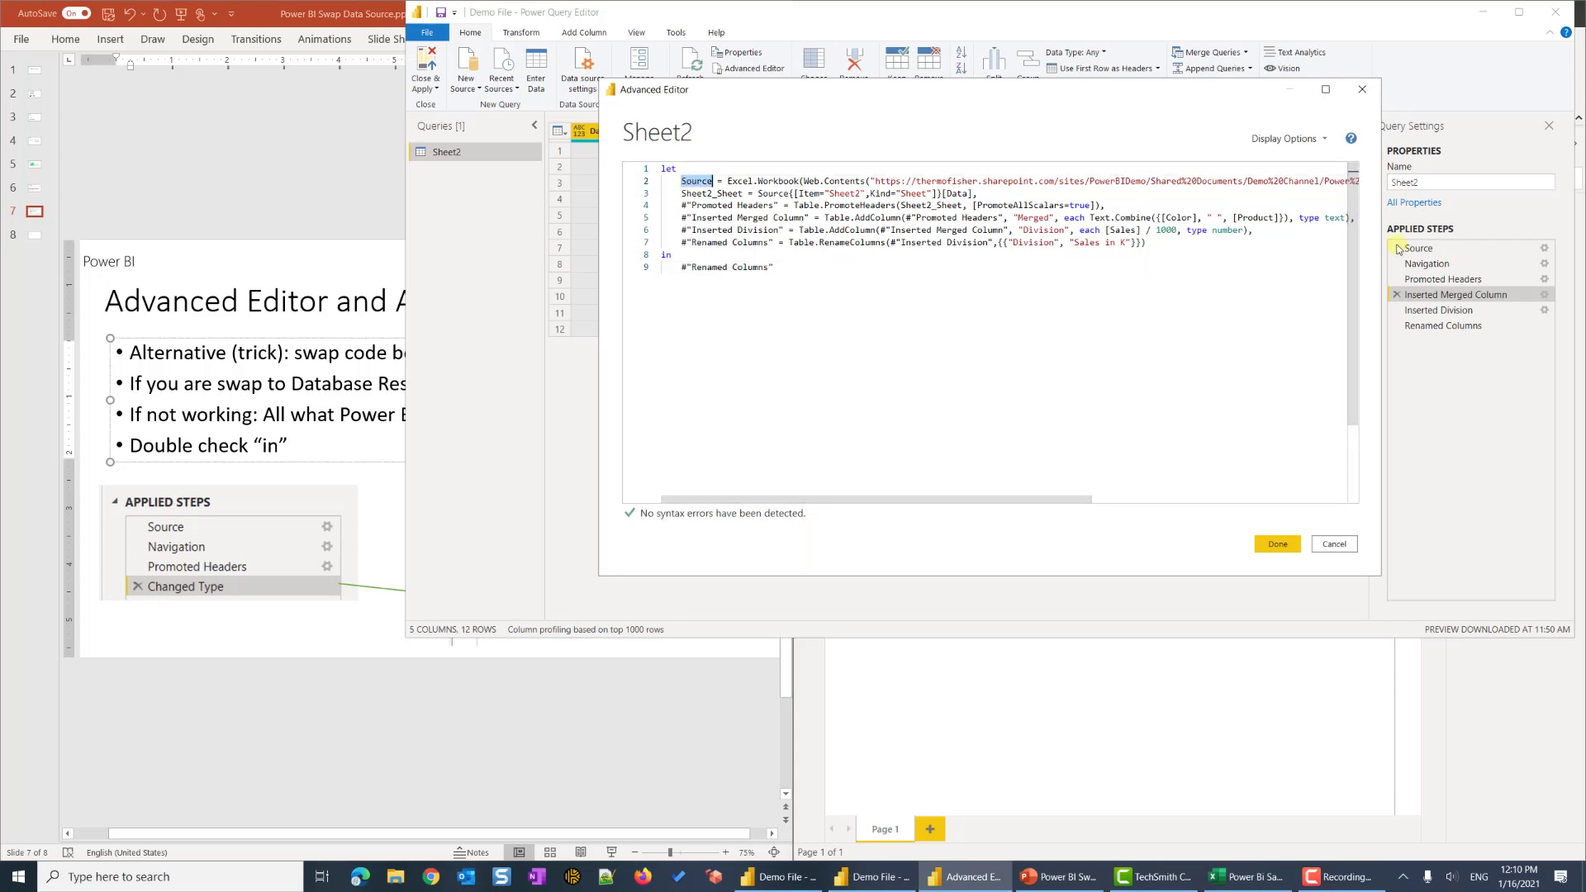
double_click(712, 194)
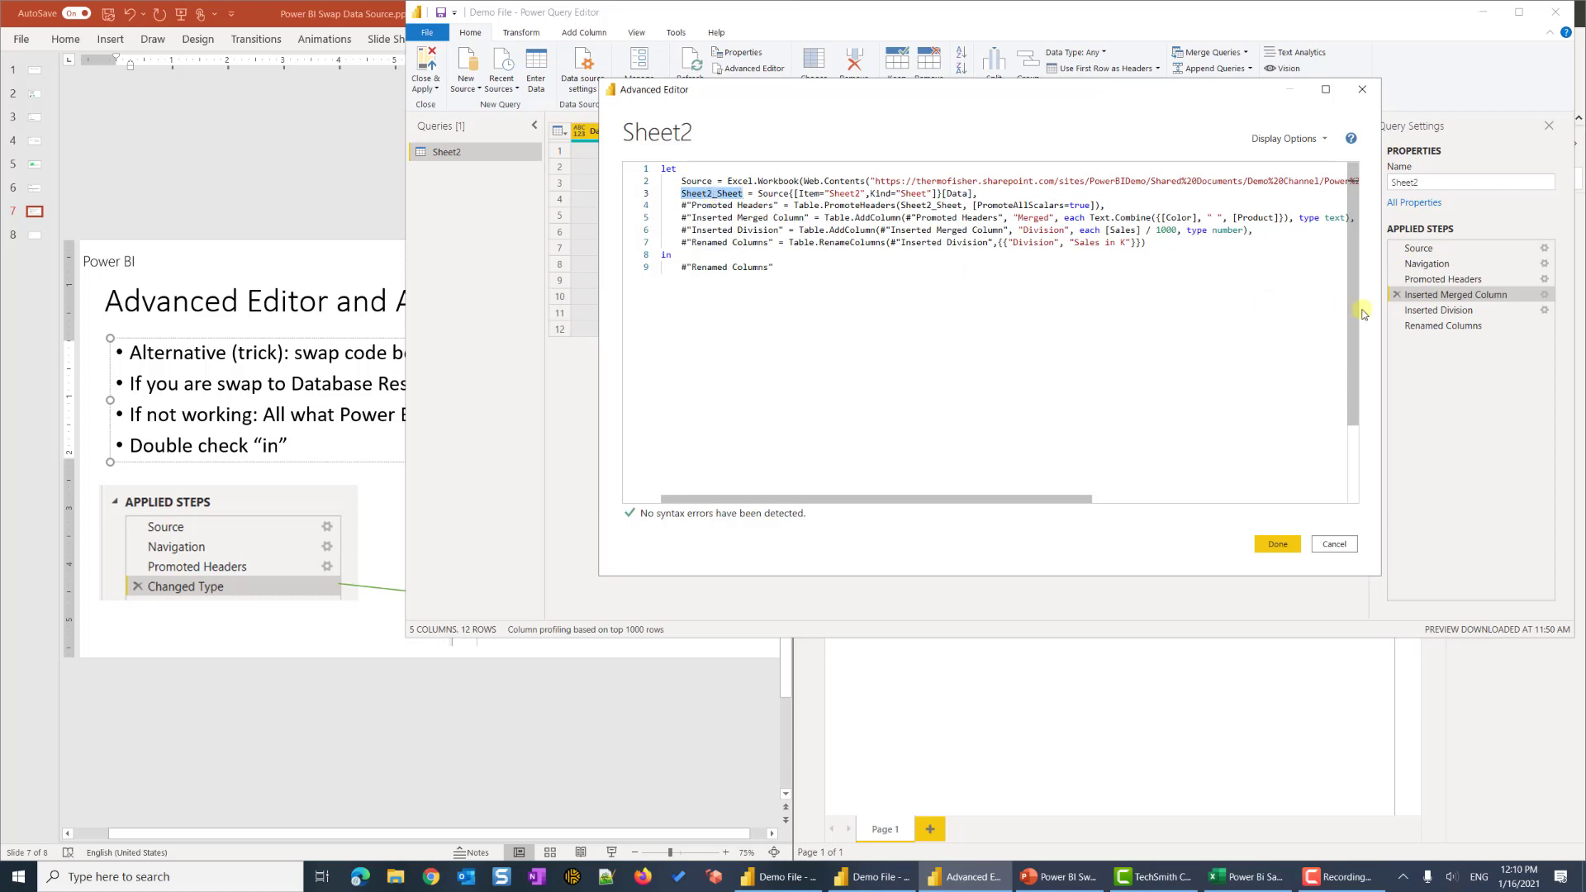
double_click(722, 207)
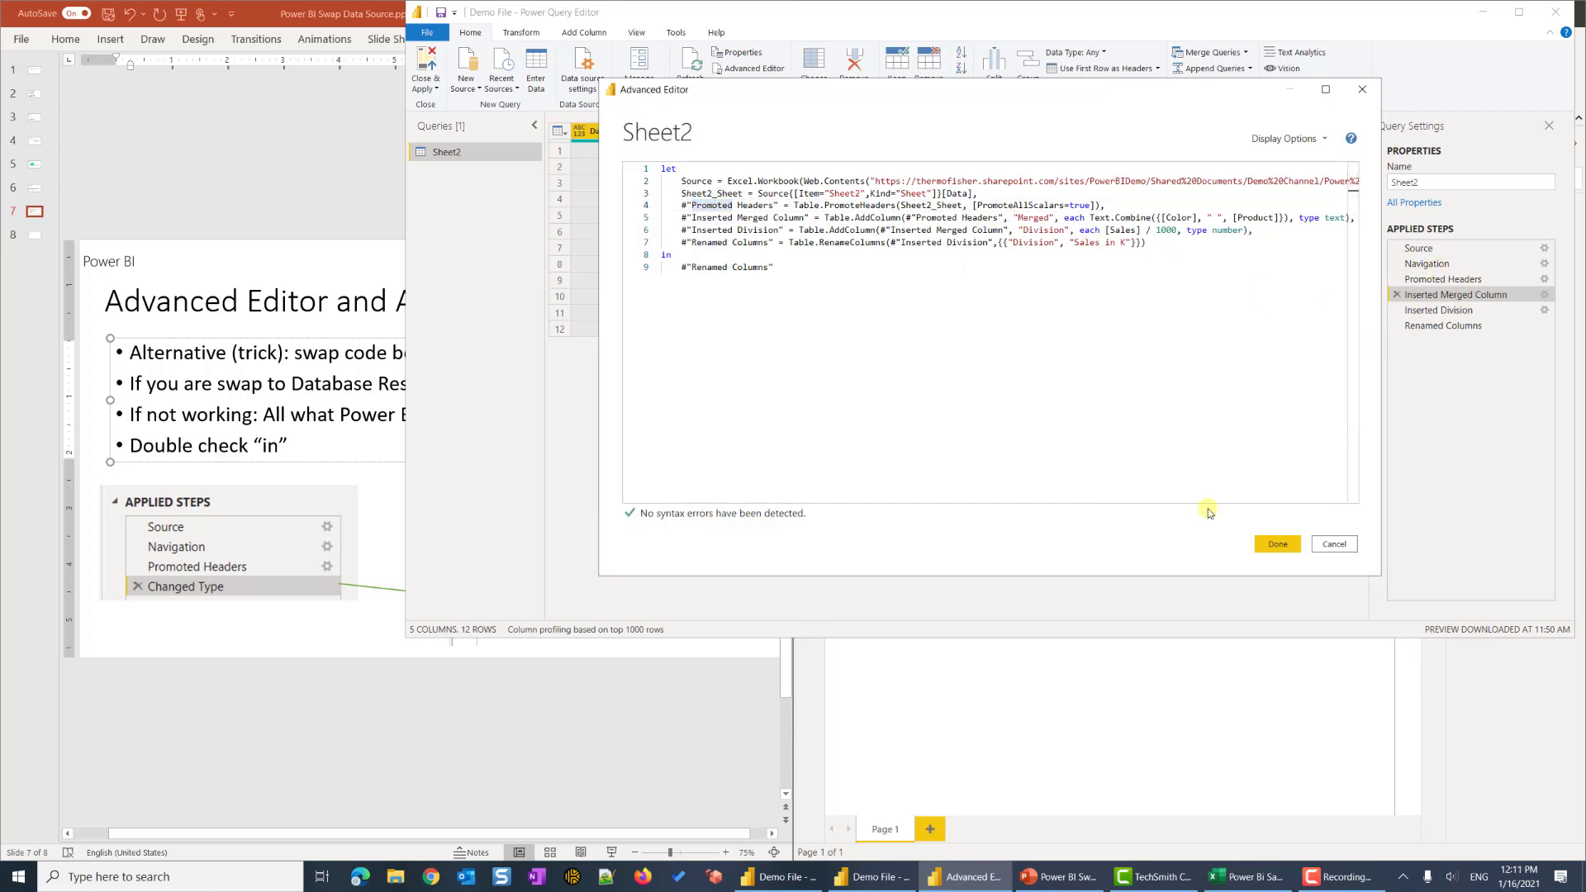
left_click(1558, 379)
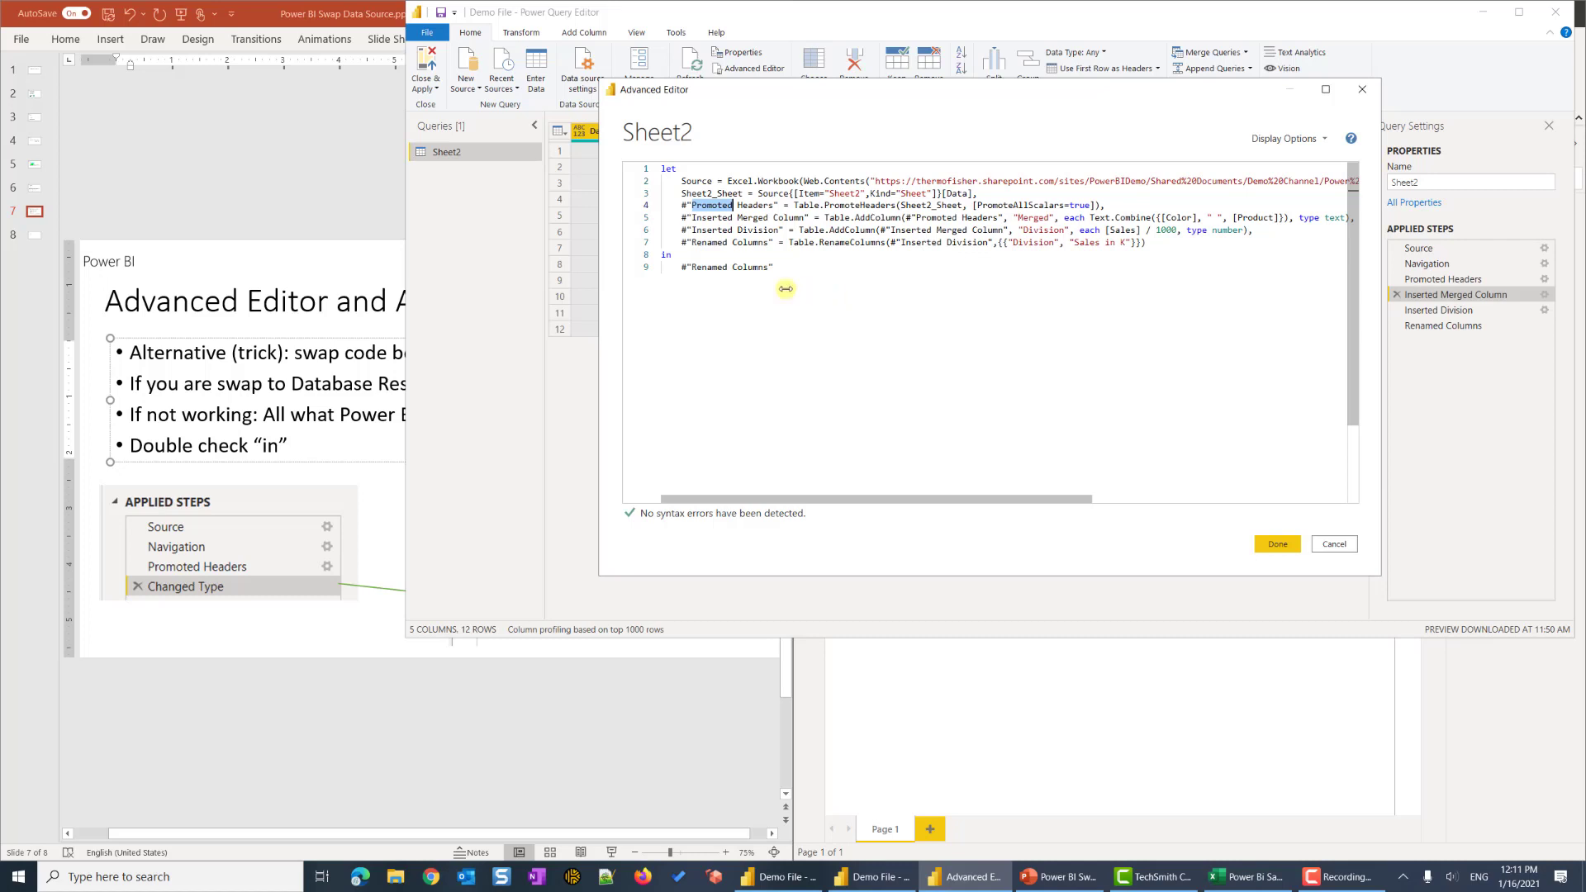
double_click(666, 256)
left_click(709, 268)
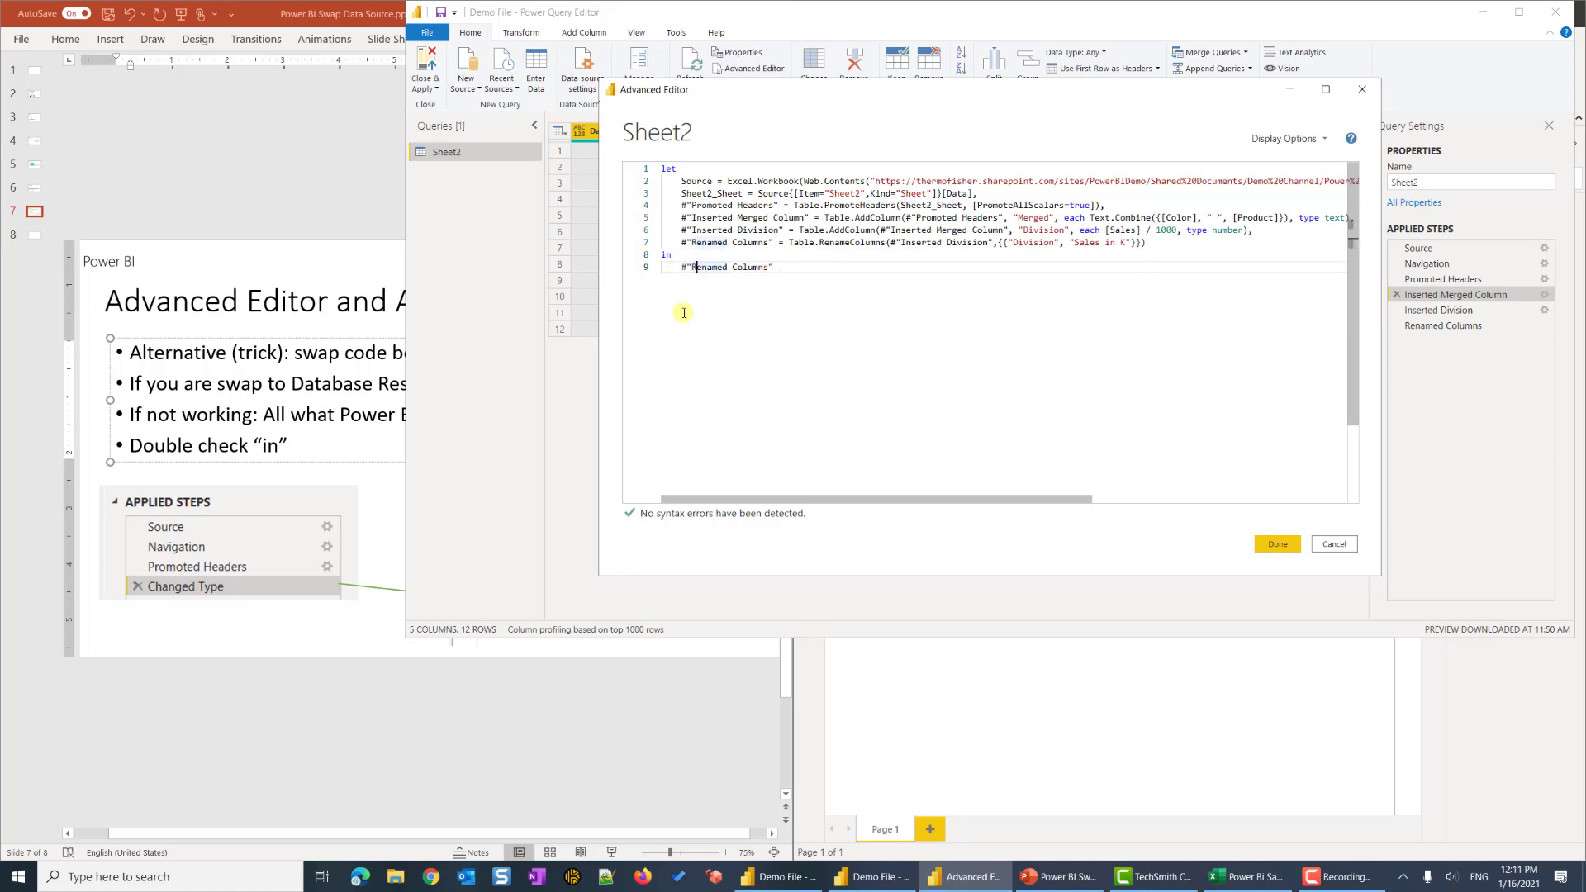
left_click(678, 269)
left_click_drag(678, 269, 769, 268)
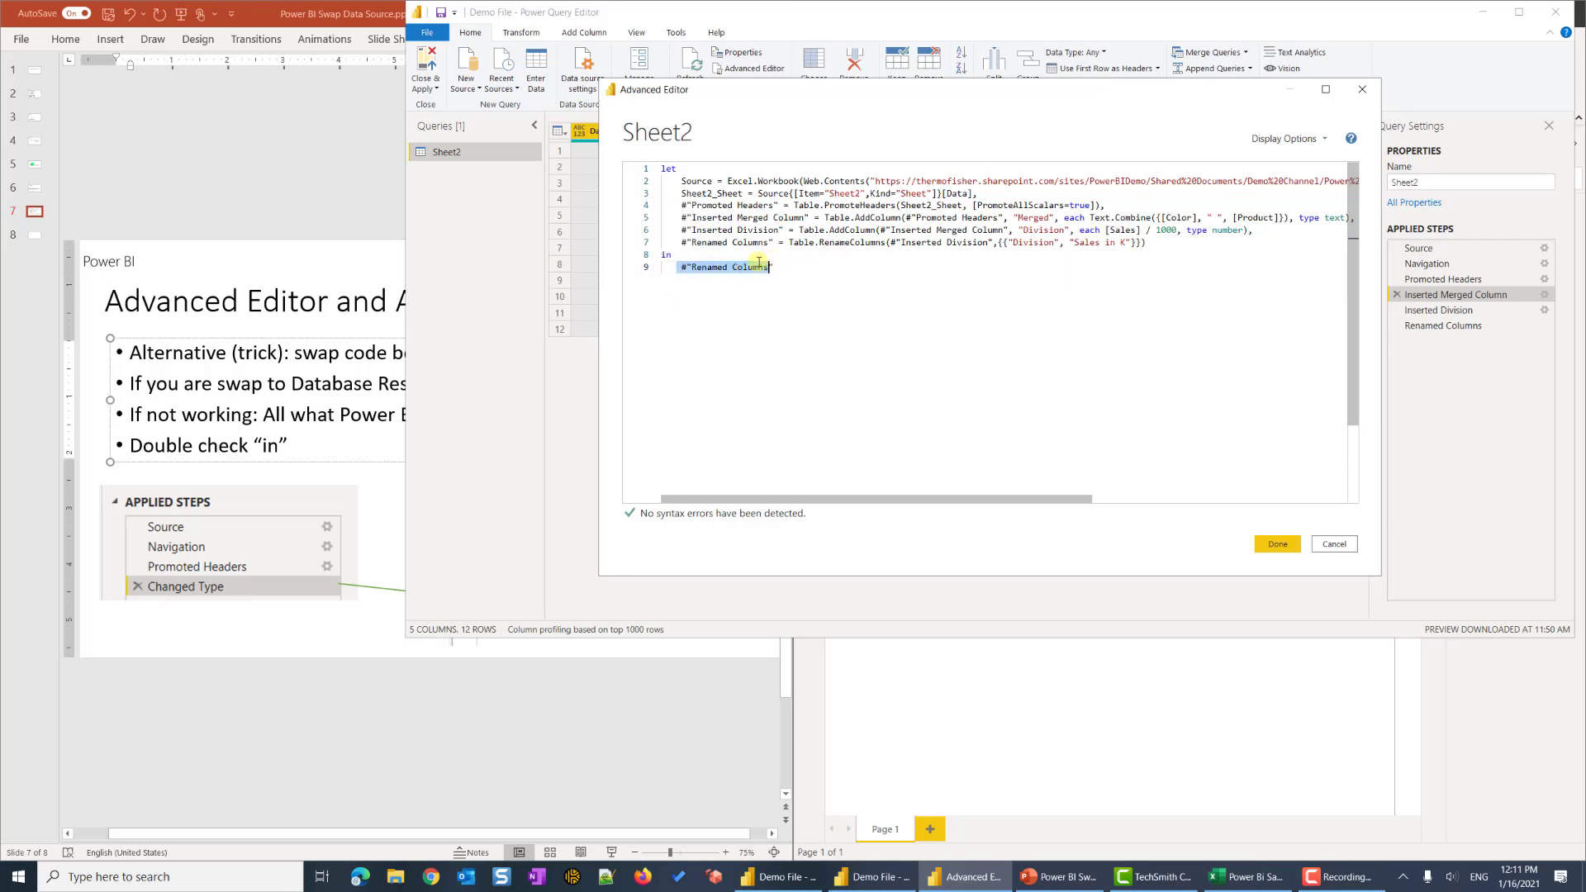
left_click_drag(778, 242, 674, 242)
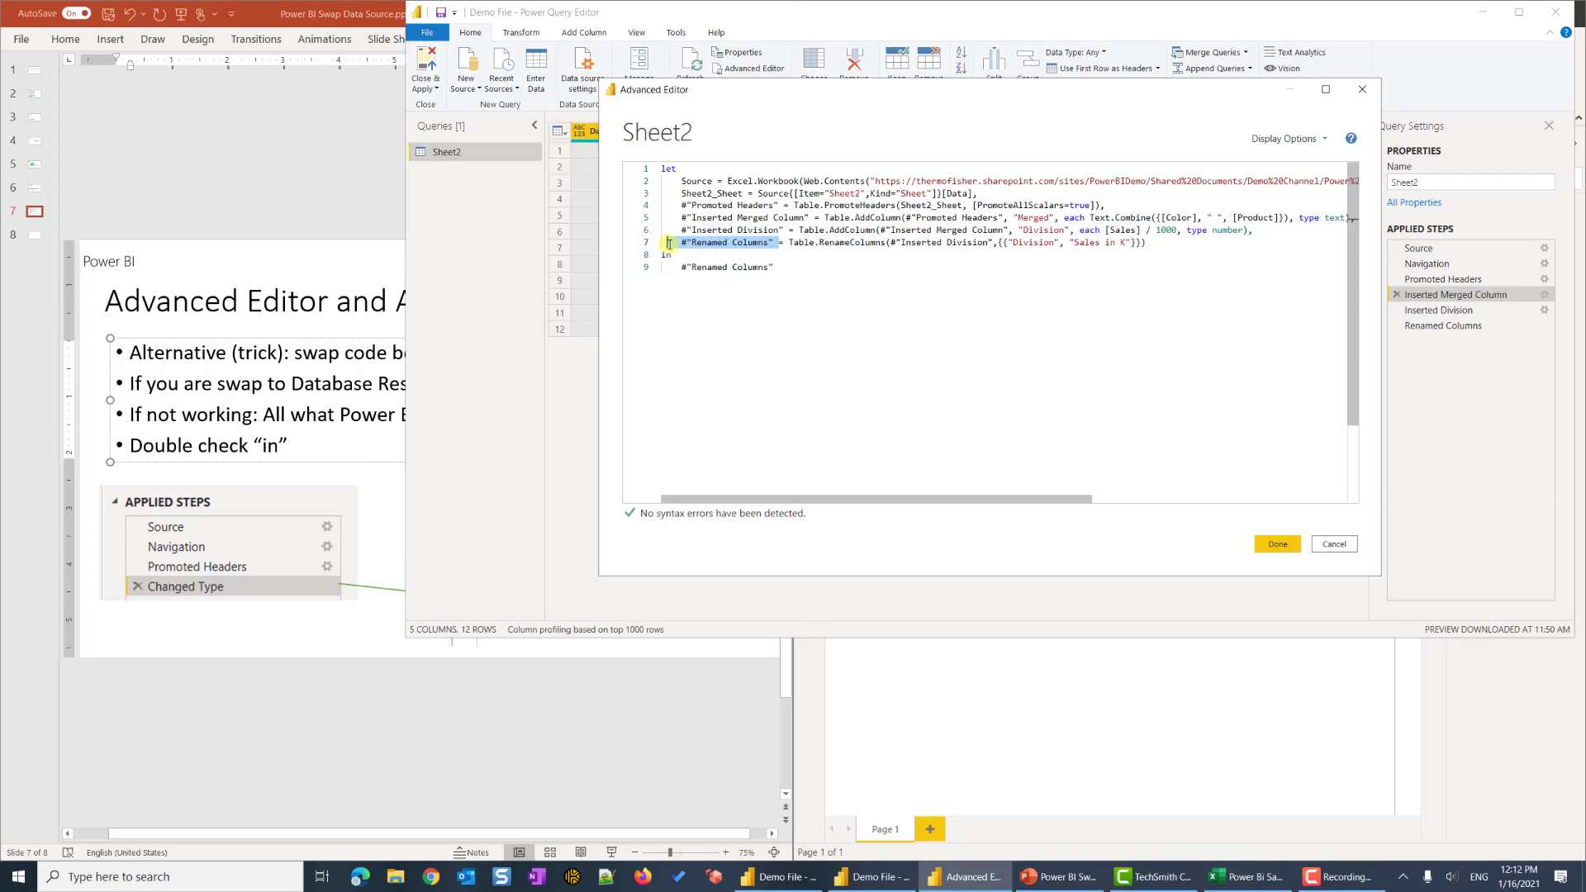